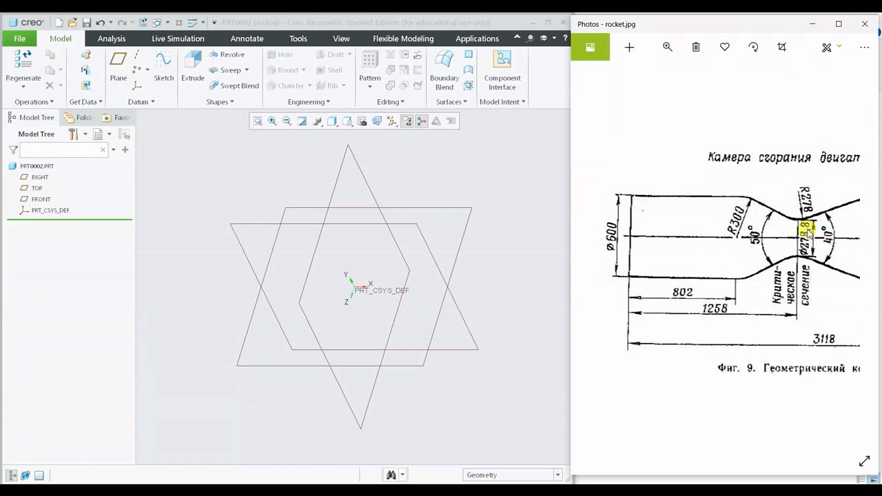
- Examine the rocket.jpg reference drawing along the whole contour, from the cylindrical combustion chamber through the throat to the nozzle exit
drag(806, 232, 599, 211)
mouse_move(705, 197)
mouse_down()
mouse_move(586, 232)
mouse_move(628, 221)
mouse_move(797, 213)
mouse_move(794, 198)
mouse_move(861, 187)
mouse_up()
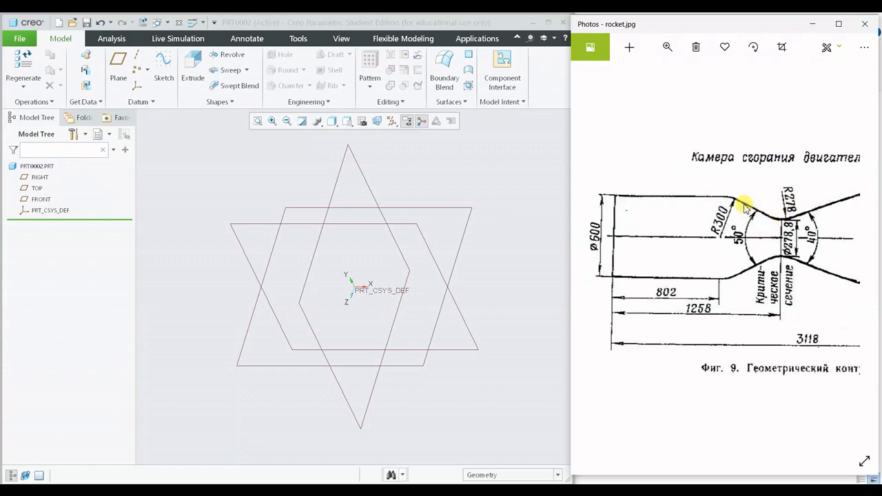
mouse_move(731, 190)
mouse_down()
mouse_move(655, 197)
mouse_move(634, 209)
mouse_up()
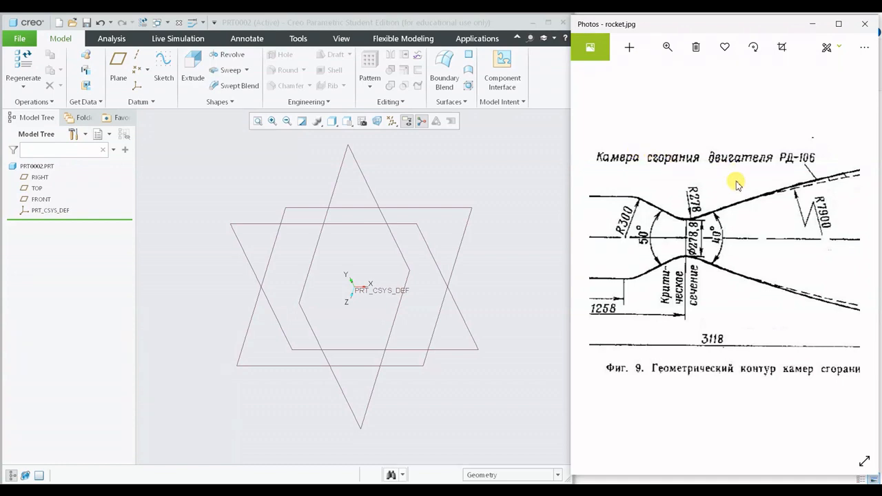
mouse_move(701, 280)
mouse_down()
mouse_move(831, 254)
mouse_move(816, 256)
mouse_up()
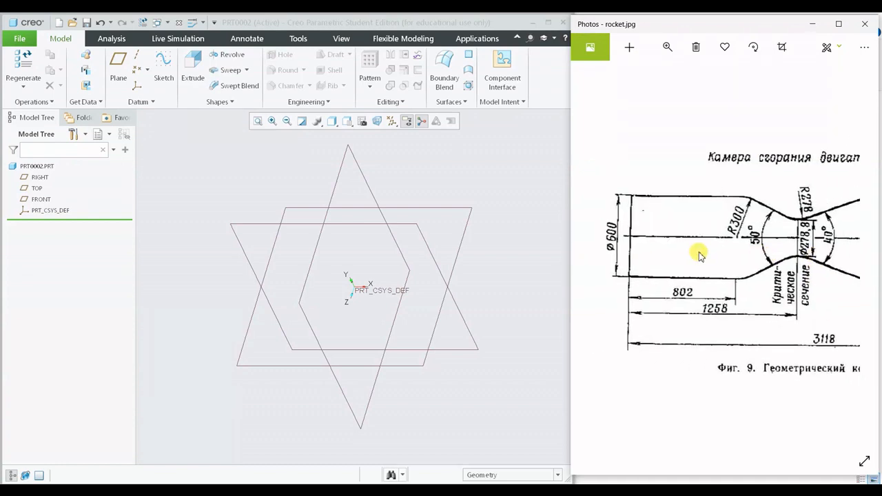
mouse_move(715, 233)
mouse_down()
mouse_move(754, 230)
mouse_move(685, 228)
mouse_up()
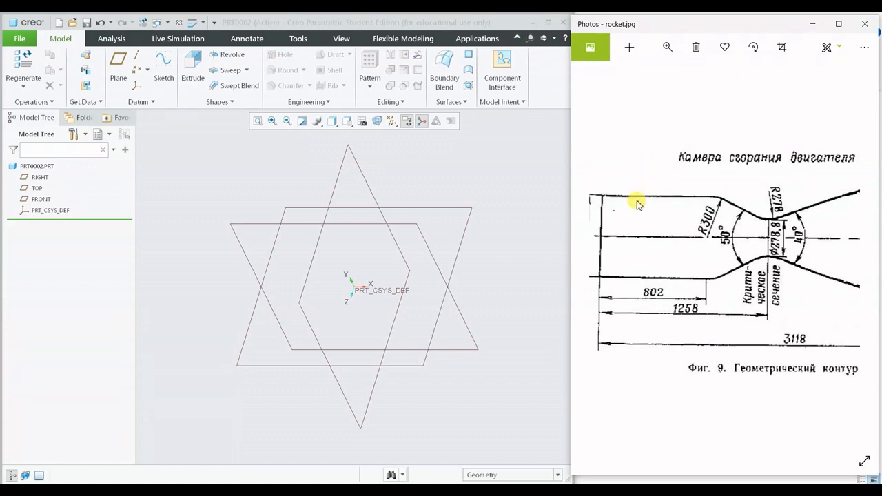
drag(627, 285, 671, 280)
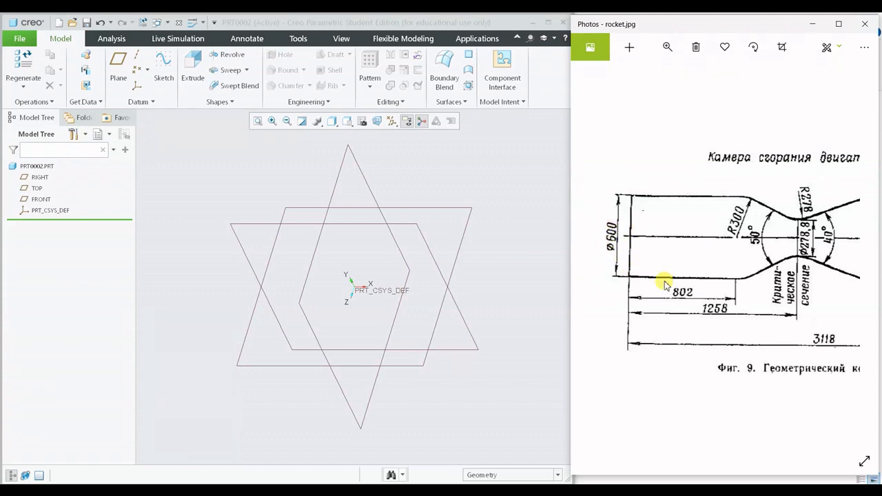
drag(752, 244, 713, 245)
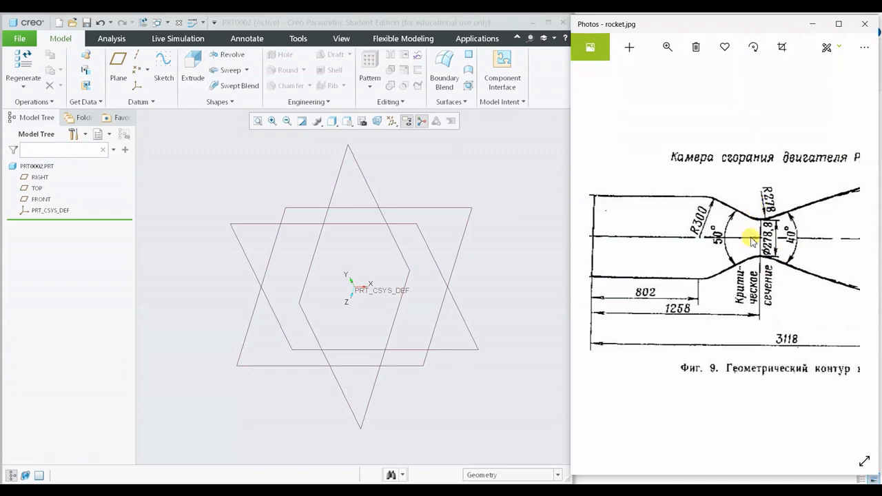
drag(806, 264, 623, 253)
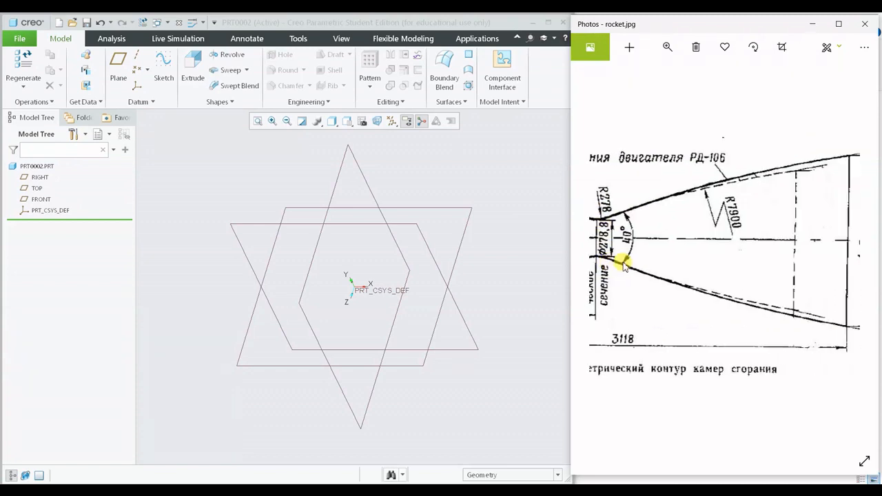
drag(790, 242, 731, 242)
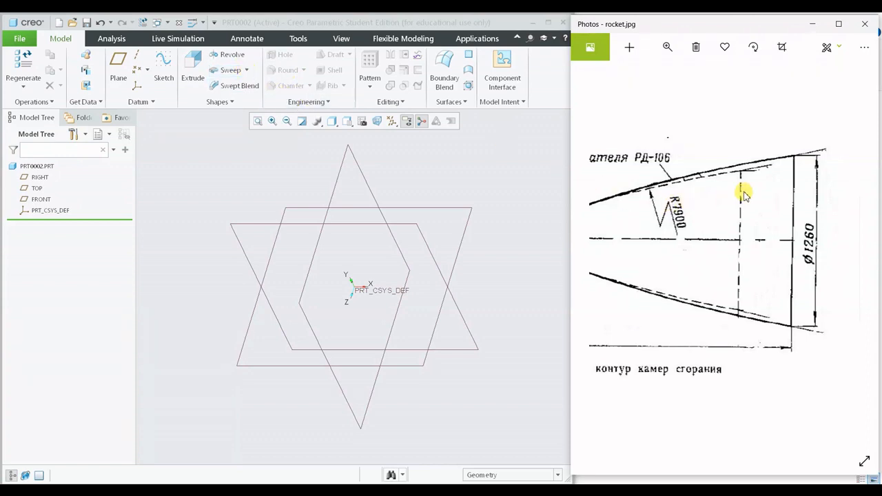
scroll(717, 253, down, 3)
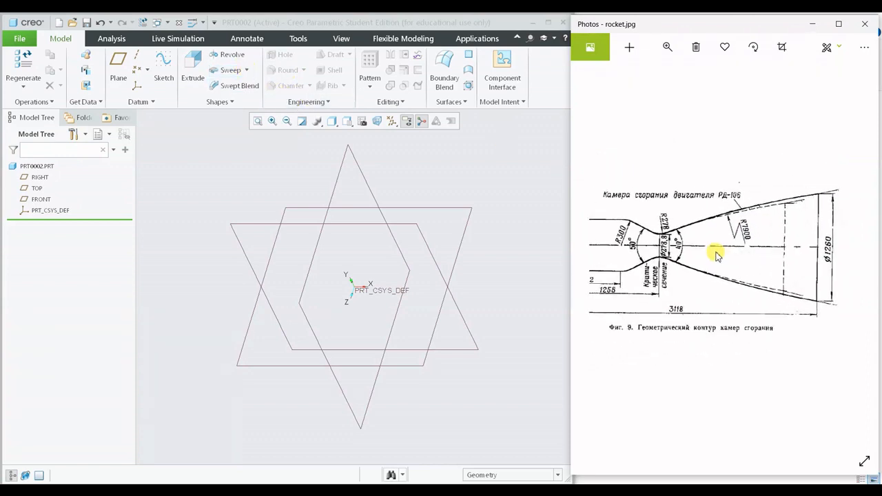
scroll(717, 256, down, 2)
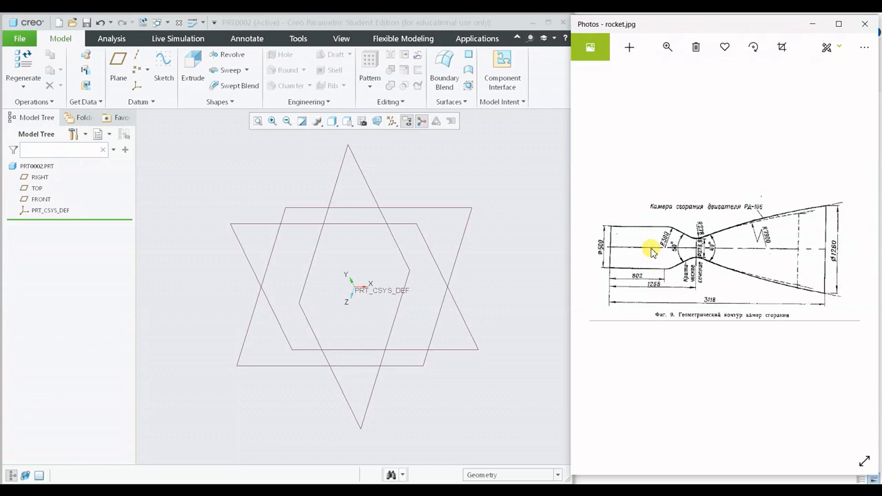
- Read the rocket drawing's dimensions close up, covering the chamber diameter and lengths, the throat radii and angles, and the nozzle exit diameter
scroll(650, 284, up, 5)
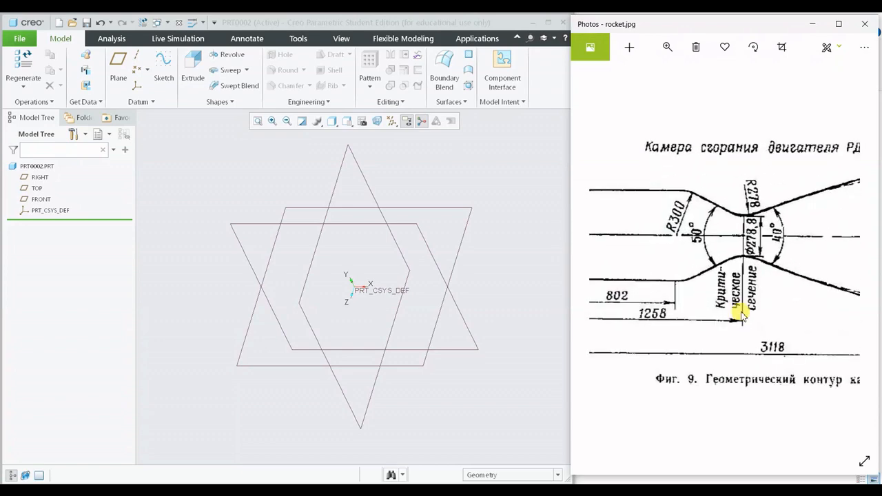
scroll(640, 275, up, 1)
scroll(713, 271, up, 3)
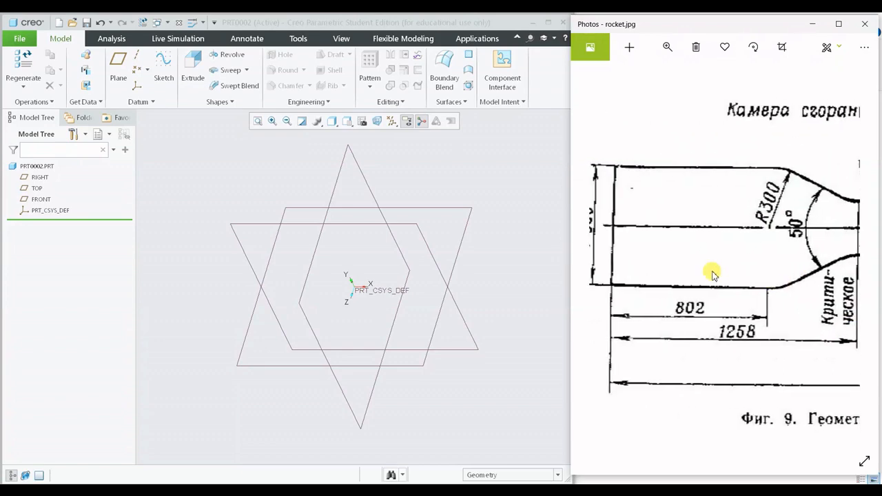
mouse_move(710, 281)
mouse_down()
mouse_move(699, 288)
mouse_move(723, 288)
mouse_move(726, 266)
mouse_up()
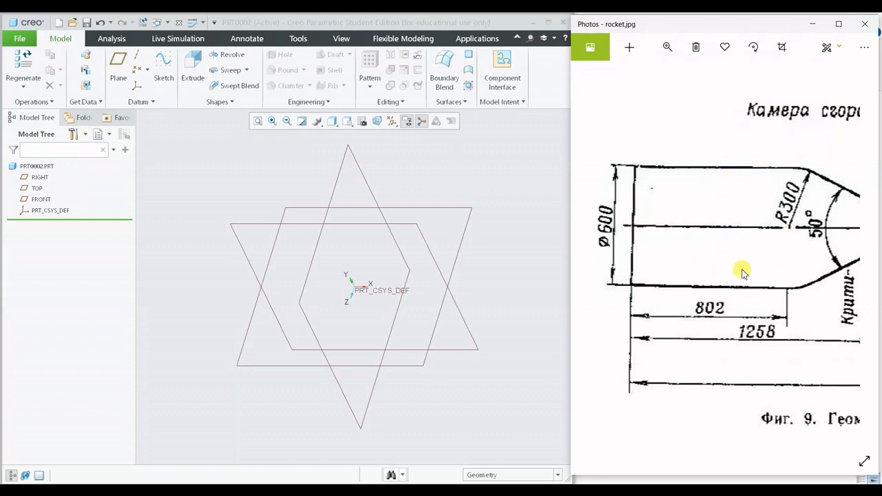
mouse_move(743, 273)
mouse_down()
mouse_move(699, 256)
mouse_move(659, 258)
mouse_move(632, 273)
mouse_up()
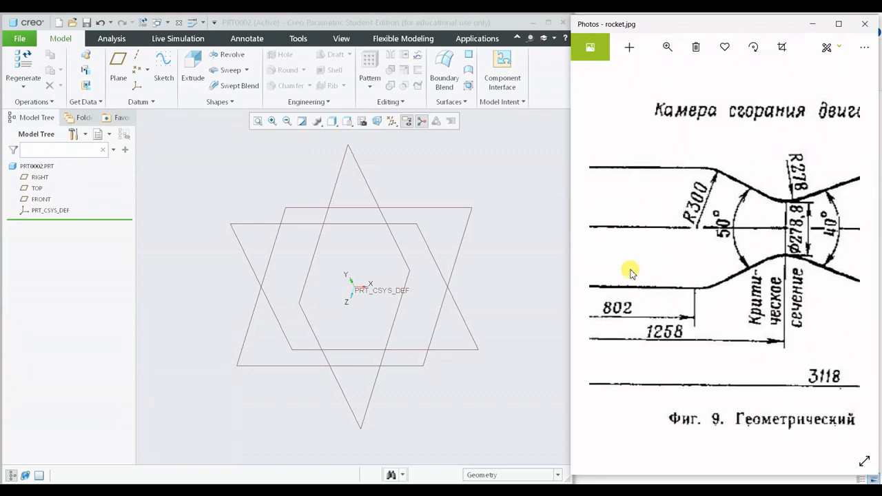
drag(716, 273, 669, 270)
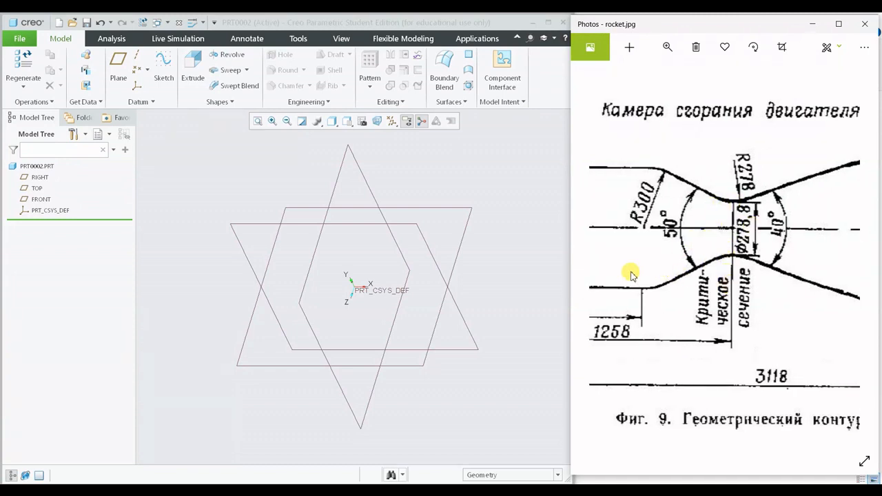
drag(717, 240, 600, 262)
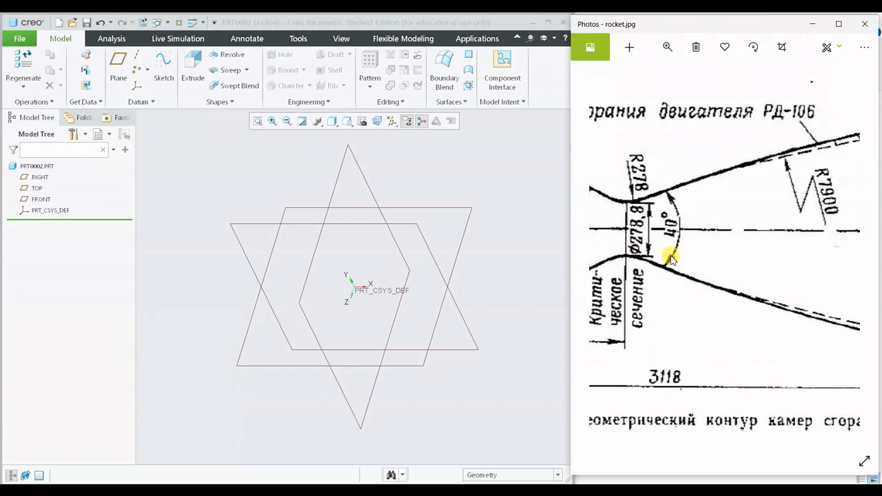
drag(750, 239, 667, 236)
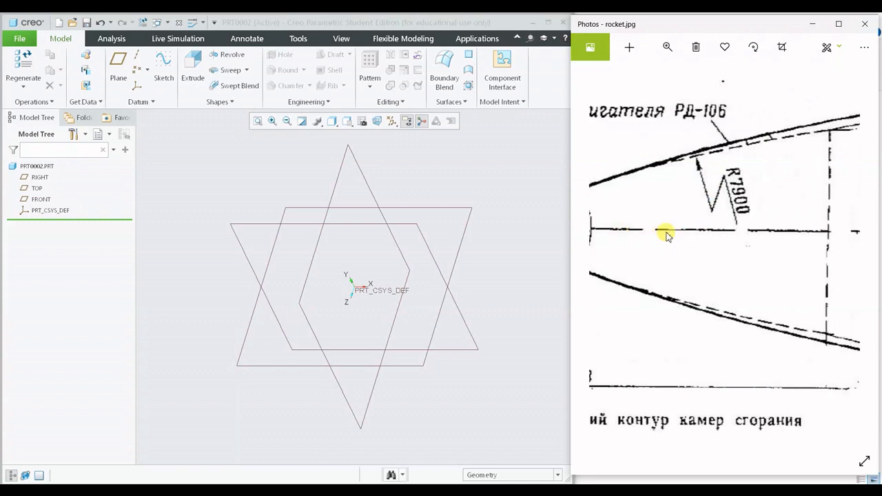
drag(768, 236, 703, 252)
scroll(724, 234, down, 1)
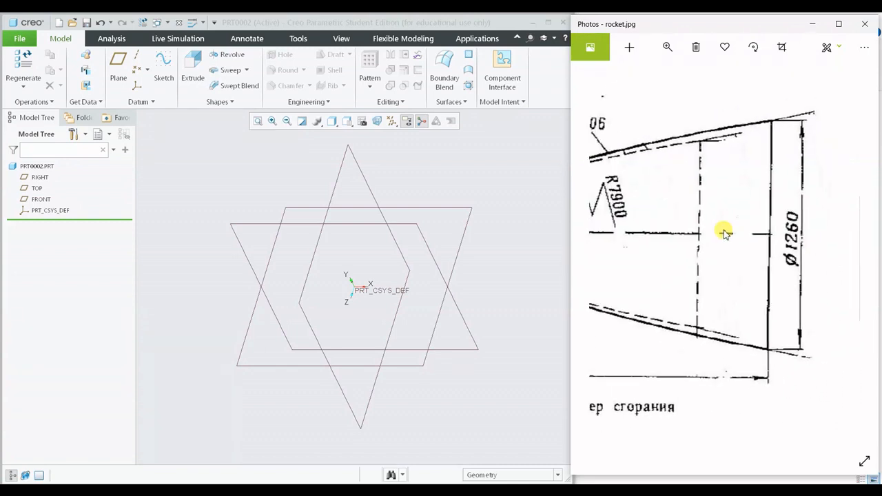
scroll(724, 234, down, 5)
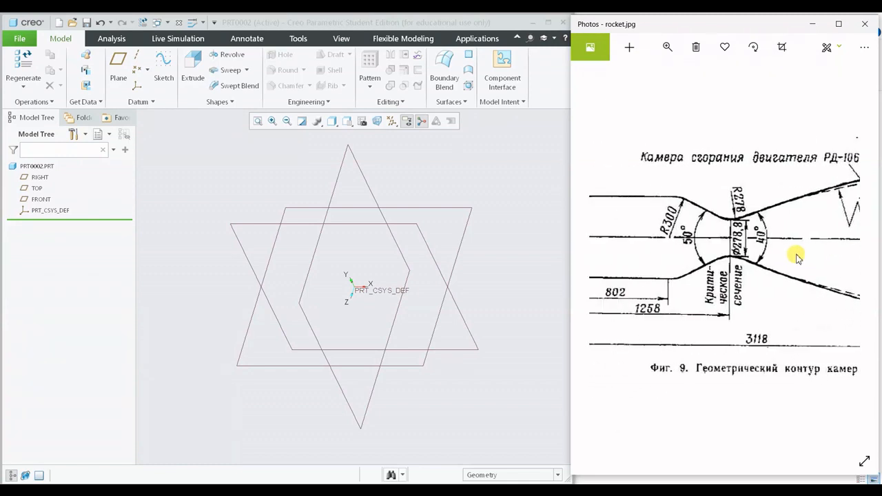
- Review how the chamber's straight section, converging cone, throat and large nozzle arc connect in the drawing, along with its overall length
drag(722, 247, 761, 250)
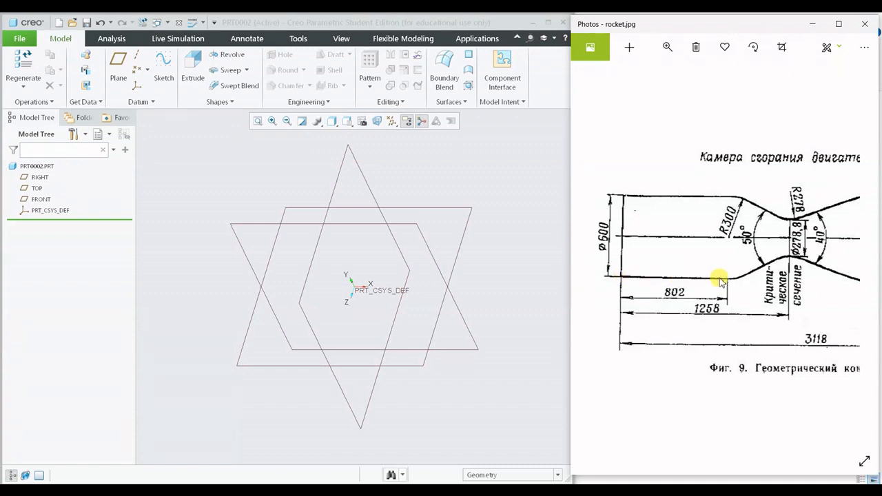
drag(735, 307, 701, 287)
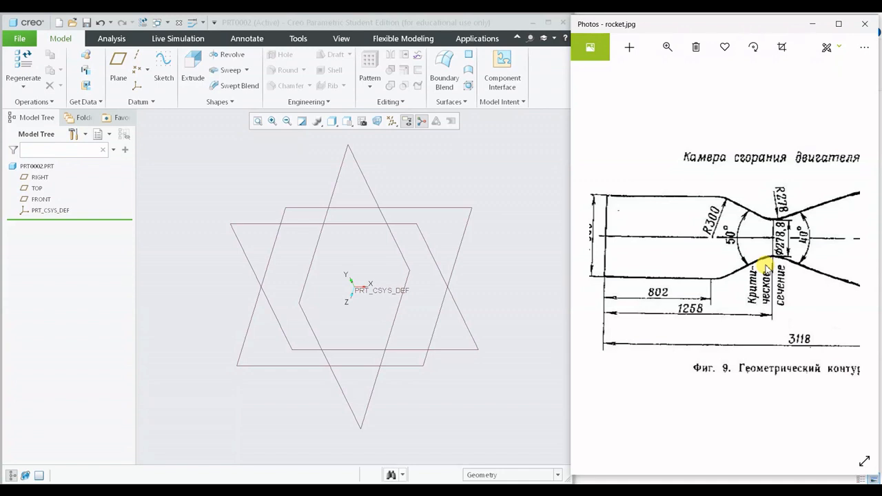
mouse_move(766, 269)
mouse_down()
mouse_move(709, 233)
mouse_move(703, 241)
mouse_up()
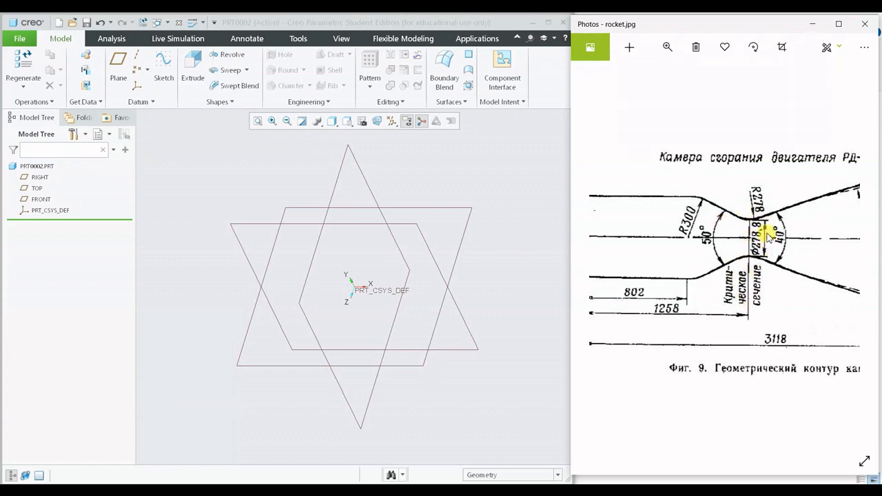
scroll(766, 234, right, 5)
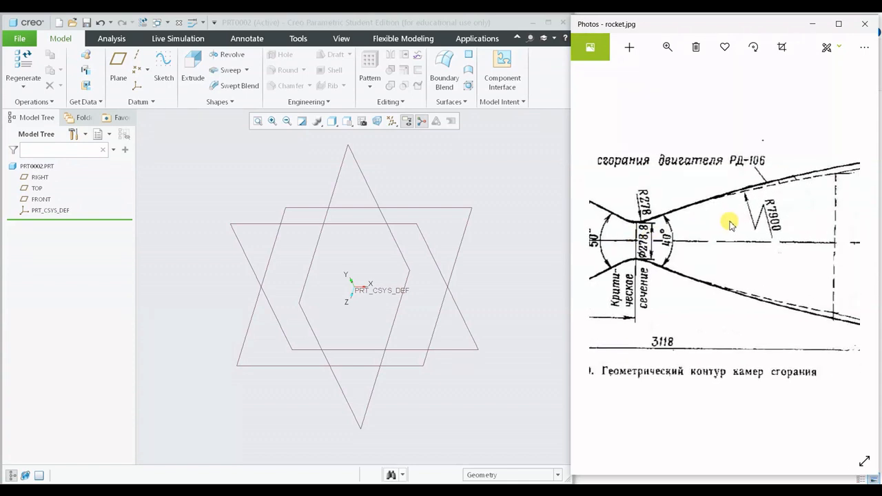
scroll(736, 222, right, 5)
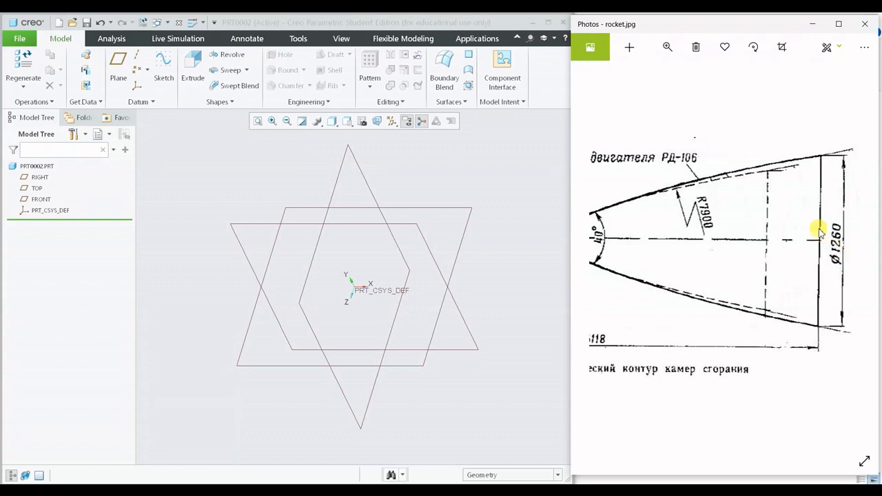
scroll(775, 221, down, 5)
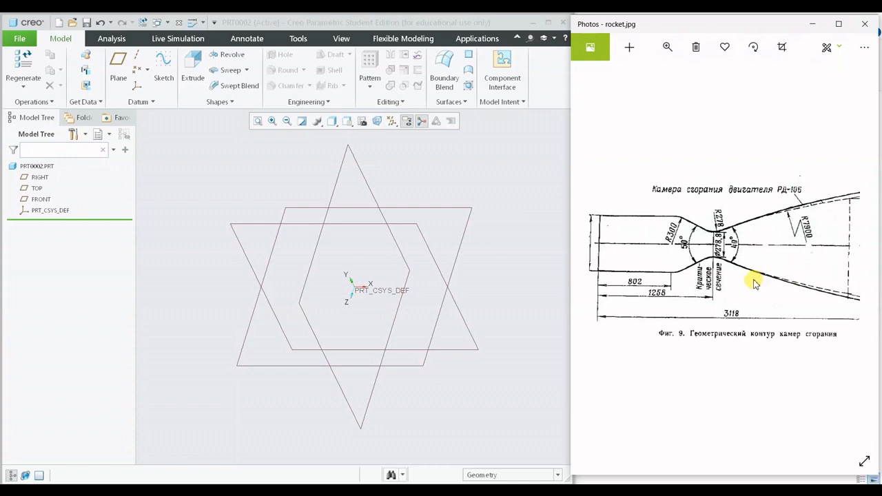
drag(754, 280, 798, 285)
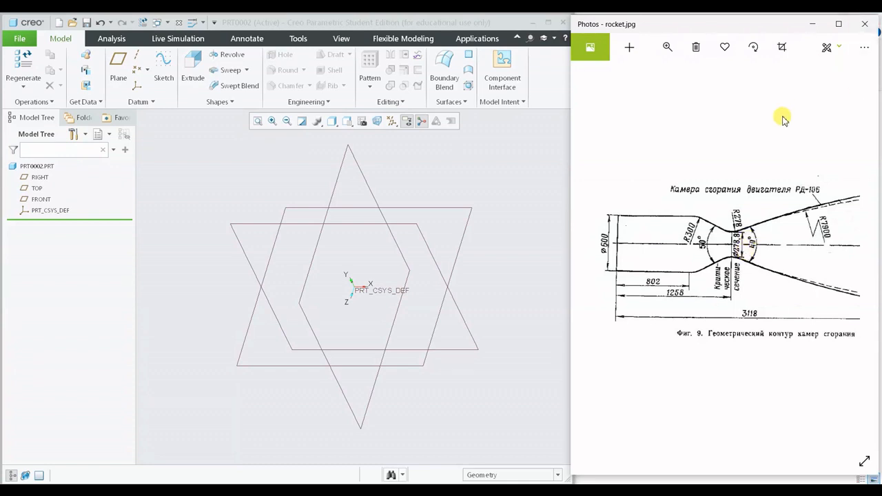
scroll(741, 227, down, 1)
scroll(742, 227, down, 1)
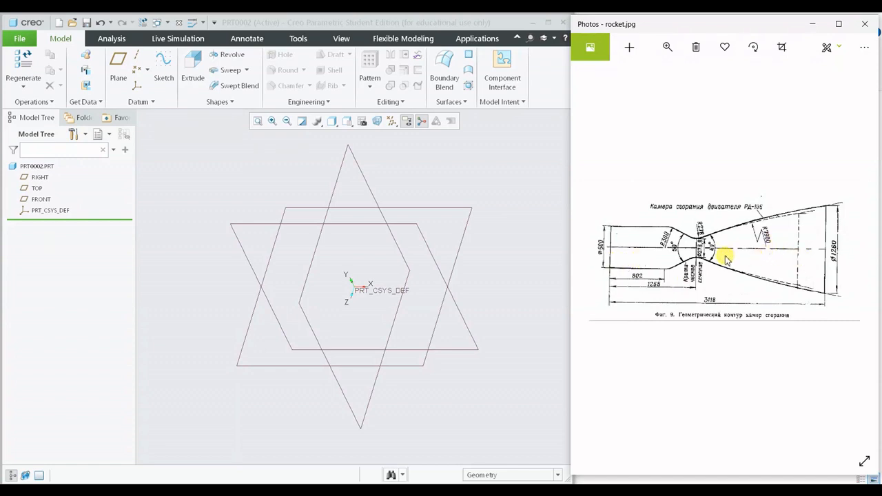
- Recheck the throat, the converging and diverging angles, the nozzle arc and the chamber dimensions in the rocket.jpg drawing
key(Right)
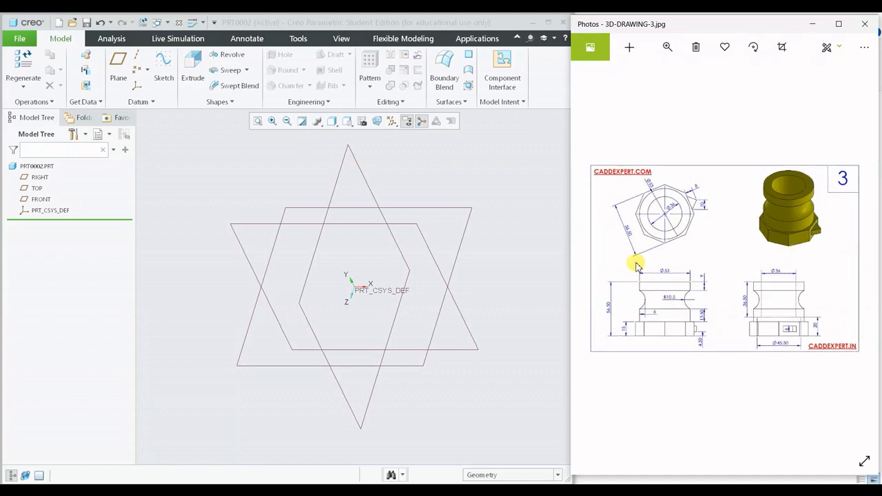
click(853, 259)
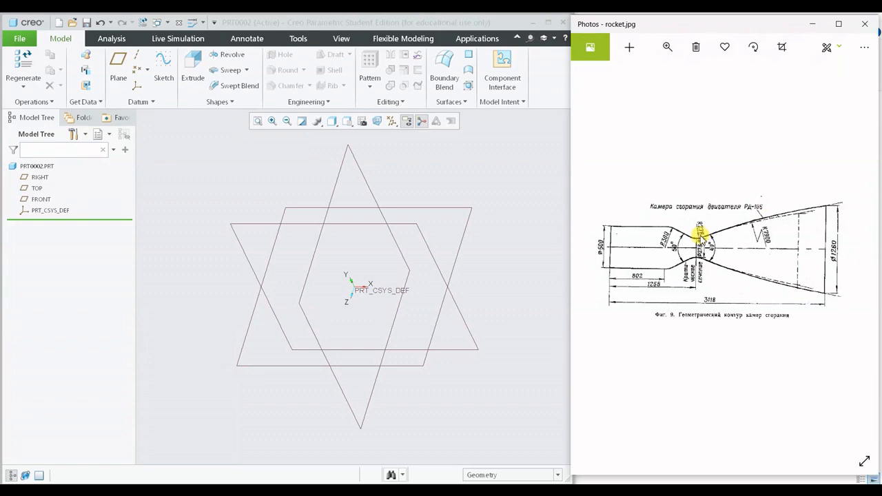
scroll(701, 235, up, 6)
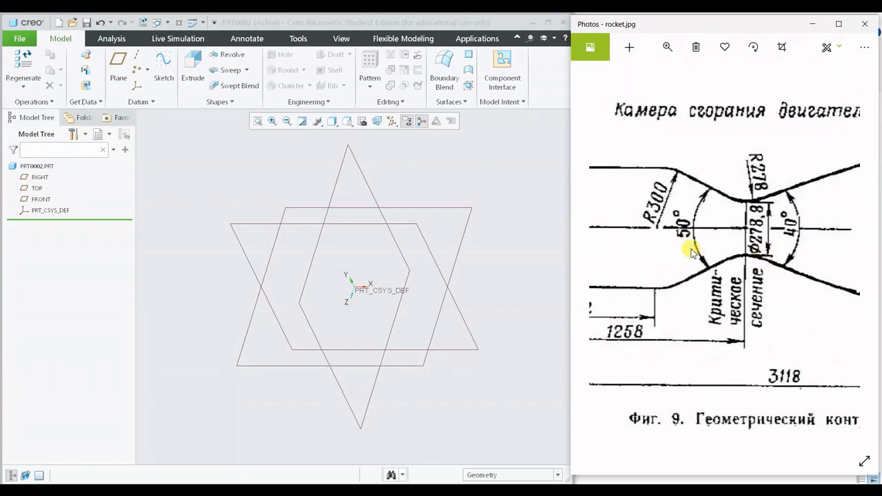
scroll(788, 246, down, 4)
scroll(804, 240, up, 5)
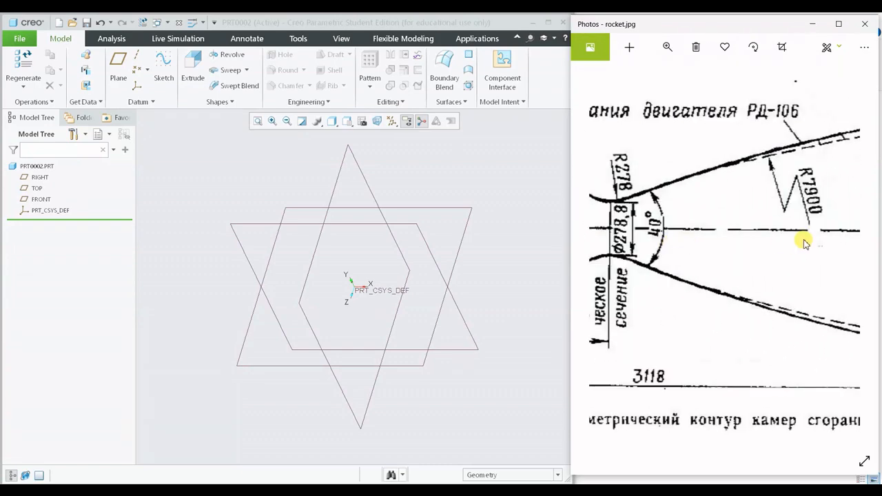
scroll(724, 245, down, 4)
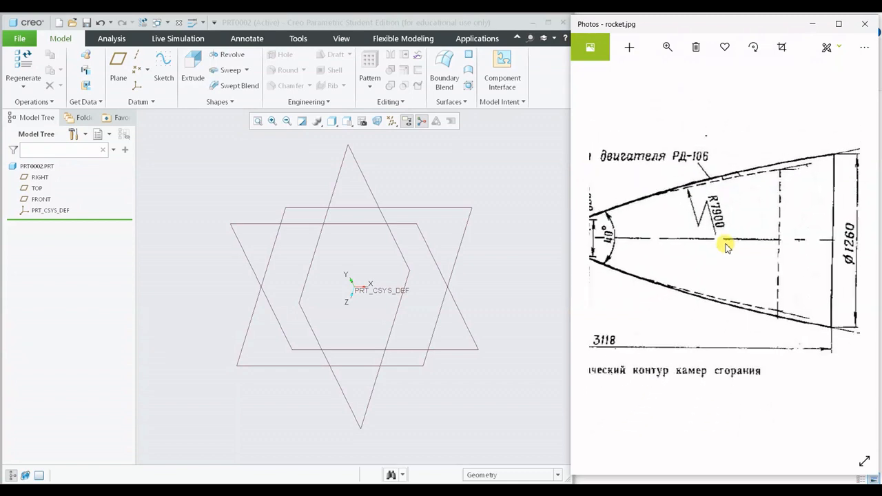
scroll(730, 253, down, 3)
scroll(709, 262, up, 3)
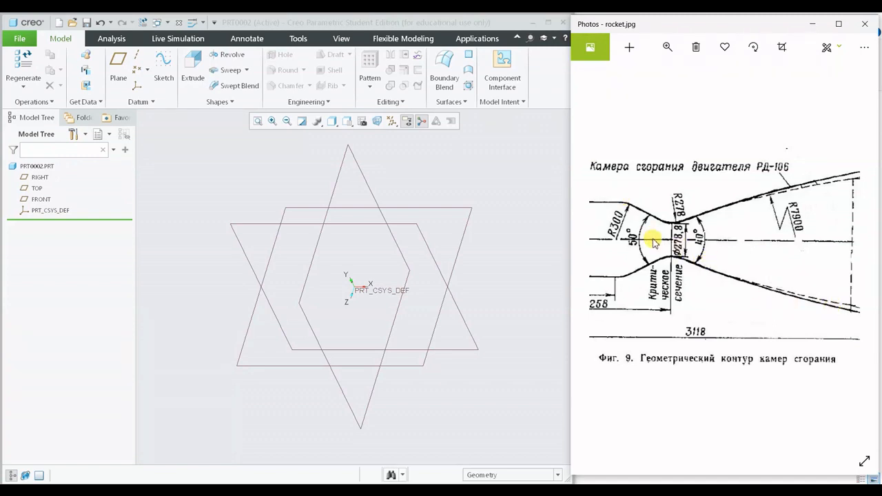
mouse_move(654, 241)
mouse_down()
mouse_move(773, 232)
mouse_move(744, 227)
mouse_move(695, 275)
mouse_up()
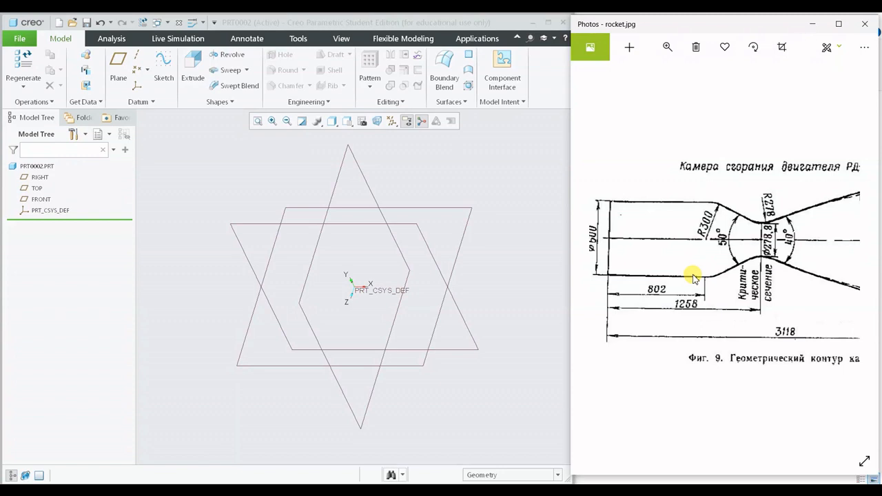
drag(696, 258, 710, 256)
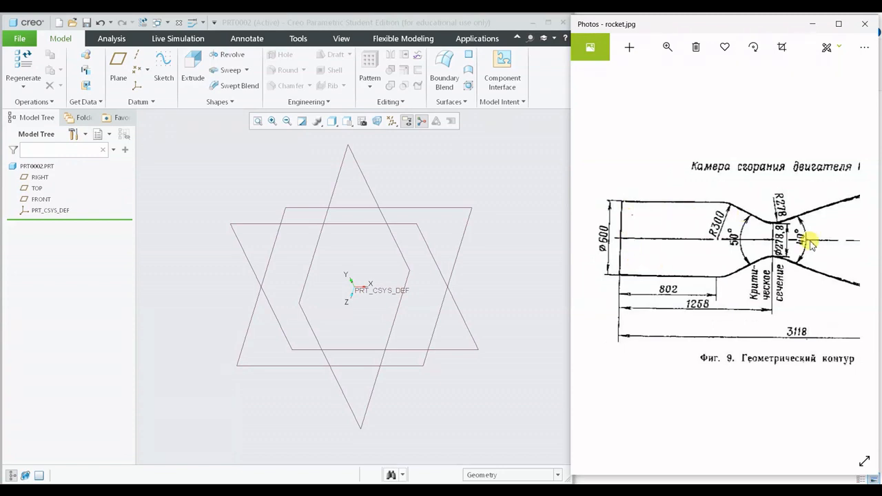
- Go over the rocket.jpg drawing once more, from the cylindrical chamber through the throat to the nozzle exit and back
mouse_move(807, 242)
mouse_down()
mouse_move(728, 258)
mouse_move(679, 255)
mouse_move(789, 276)
mouse_up()
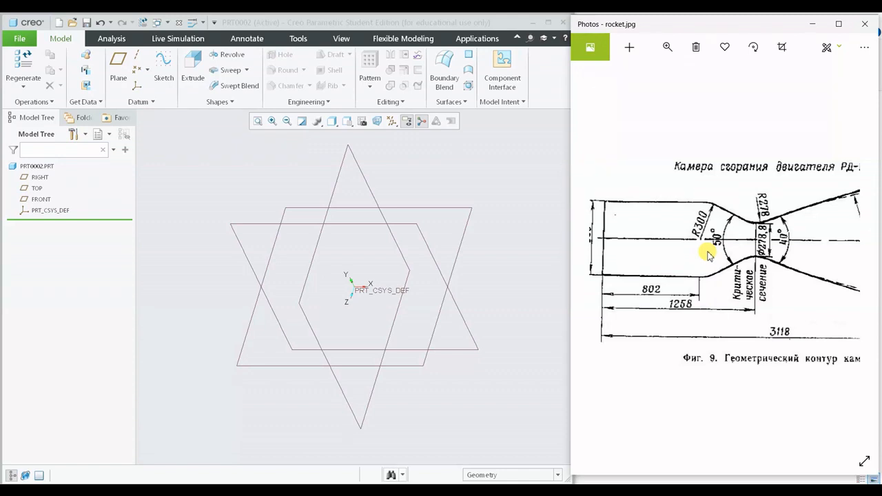
mouse_move(667, 265)
mouse_down()
mouse_move(734, 258)
mouse_move(613, 255)
mouse_up()
mouse_move(765, 238)
mouse_down()
mouse_move(621, 255)
mouse_move(666, 246)
mouse_move(744, 253)
mouse_up()
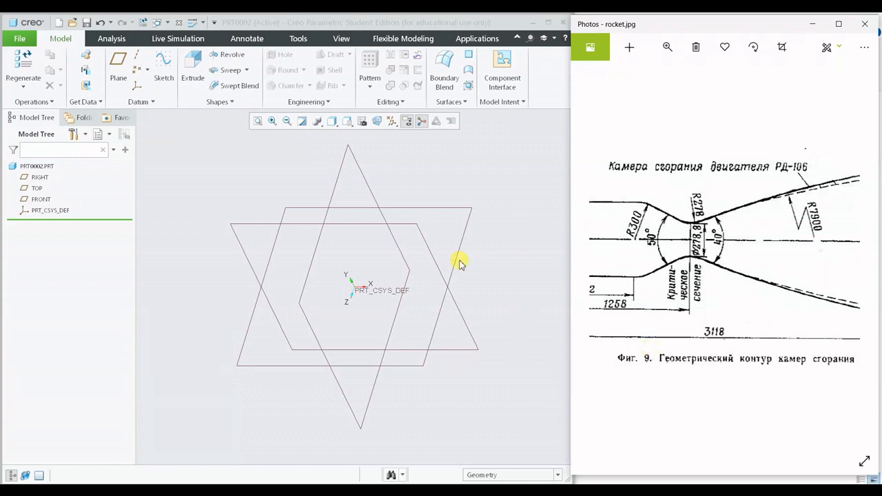
mouse_move(644, 240)
mouse_down()
mouse_move(737, 249)
mouse_move(551, 262)
mouse_up()
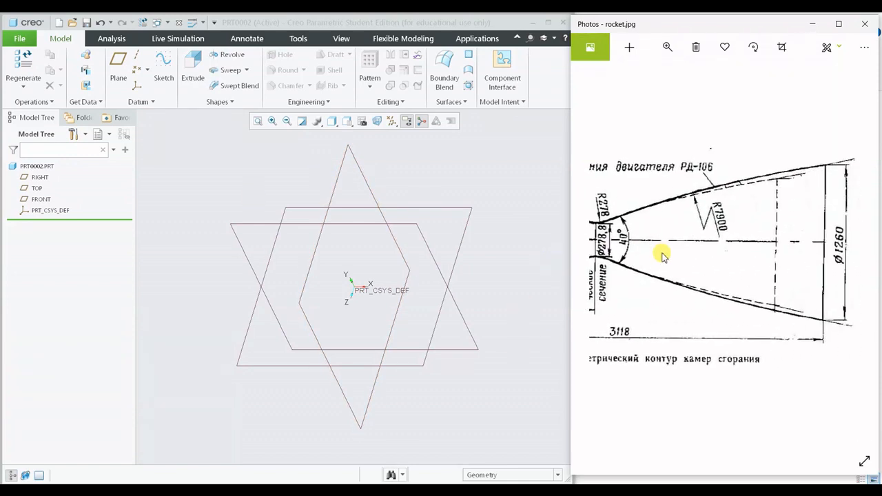
drag(662, 256, 793, 246)
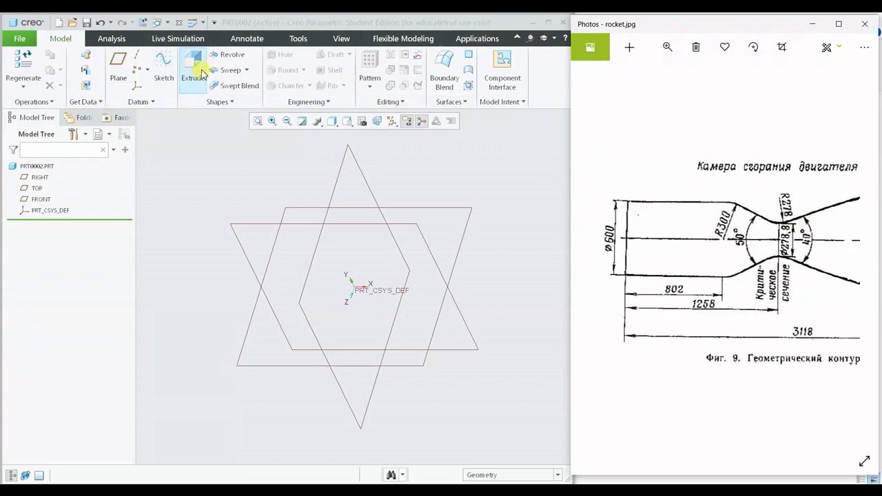
- Start a Revolve feature, place its sketch on the FRONT plane and orient the view parallel to the sketch
click(226, 56)
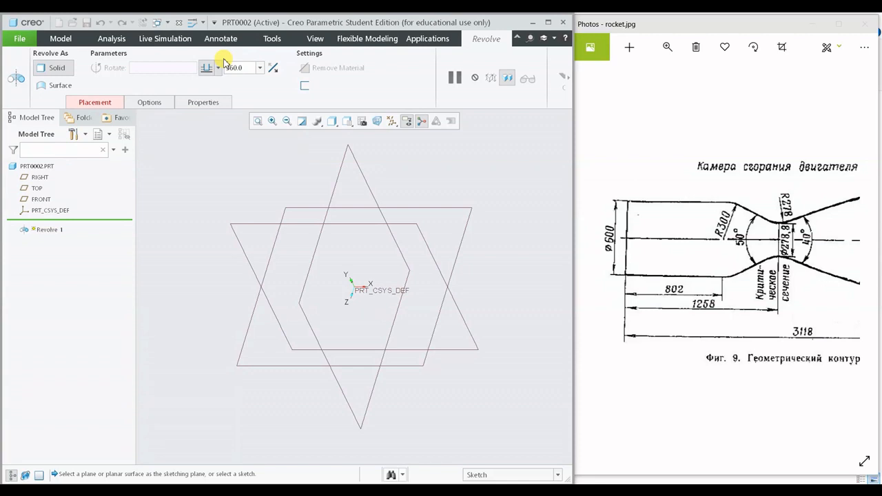
mouse_move(630, 241)
mouse_down()
mouse_move(635, 252)
mouse_move(774, 238)
mouse_move(609, 251)
mouse_move(744, 211)
mouse_move(633, 209)
mouse_move(696, 199)
mouse_move(695, 189)
mouse_up()
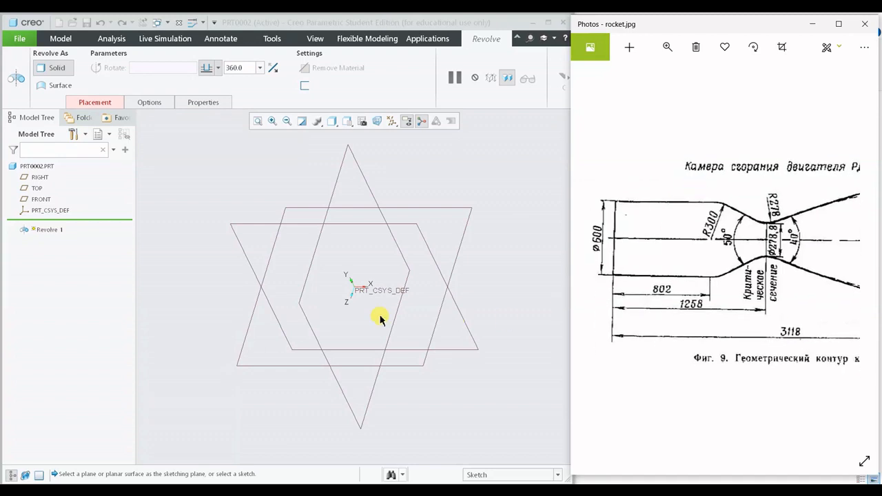
click(253, 227)
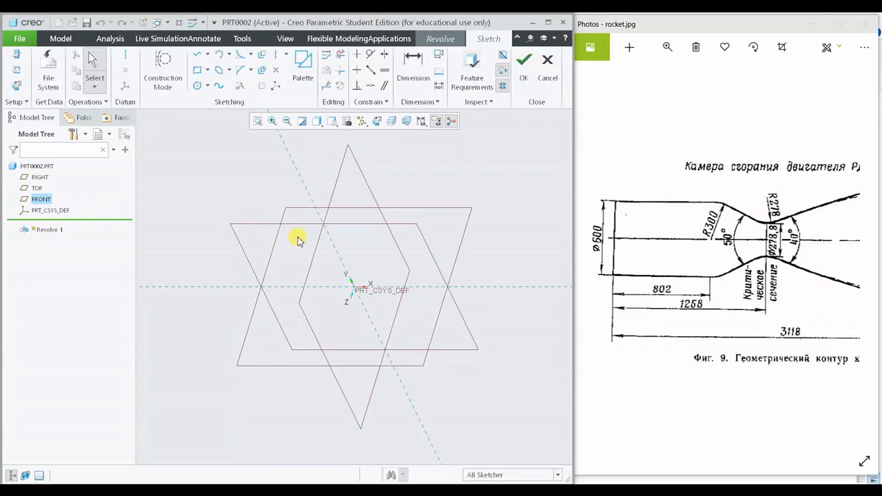
click(377, 122)
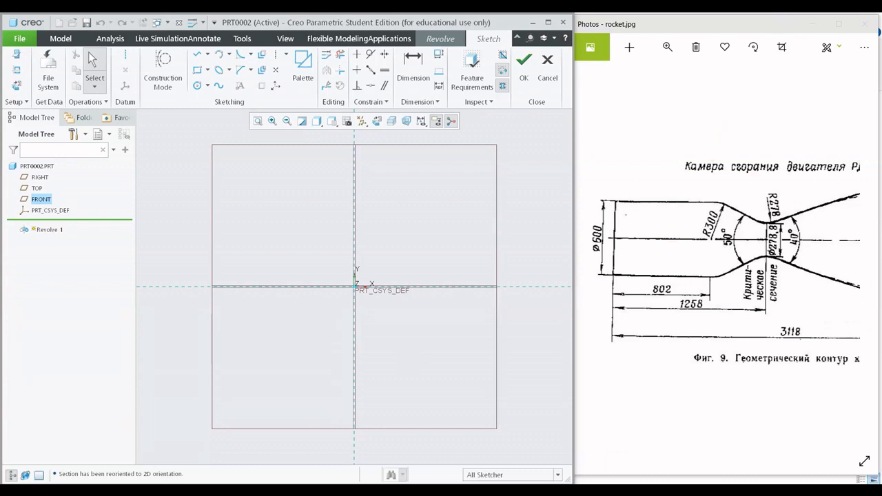
- Sketch a vertical line about 92 long from the origin upward along the vertical reference as the chamber's end edge
click(195, 60)
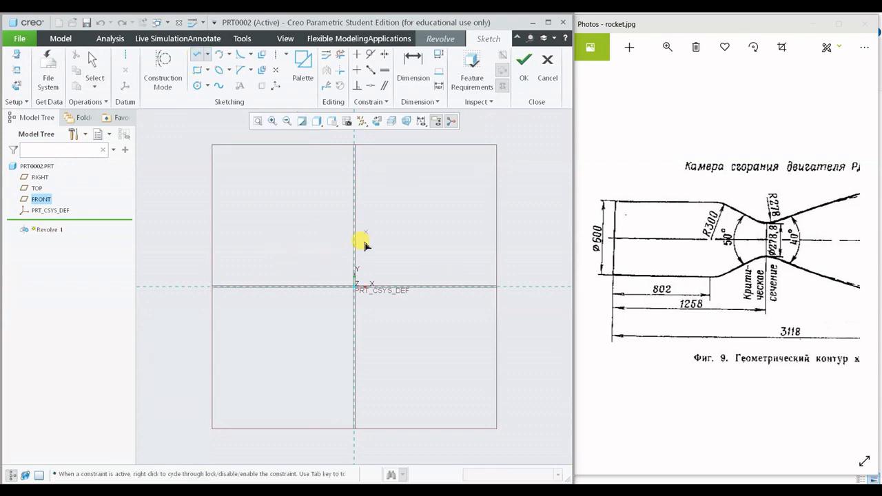
click(513, 319)
scroll(395, 332, down, 1)
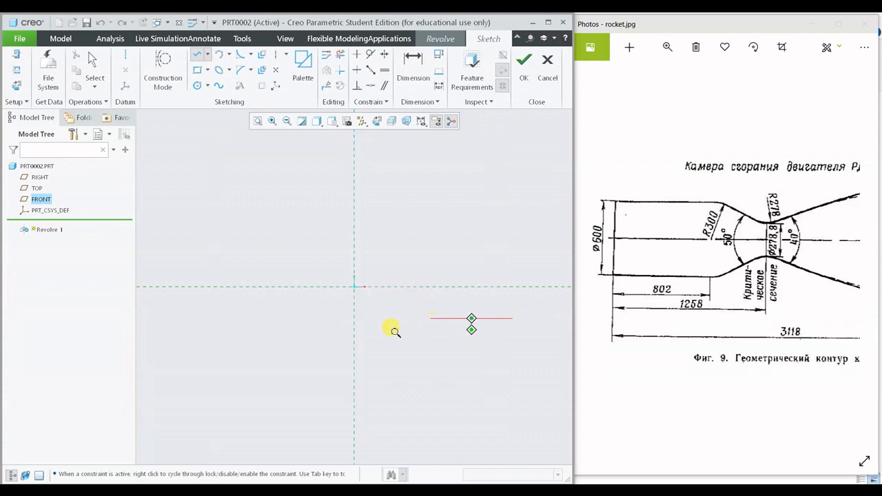
ctrl+middle_drag(395, 331, 395, 335)
shift+middle_drag(463, 290, 352, 295)
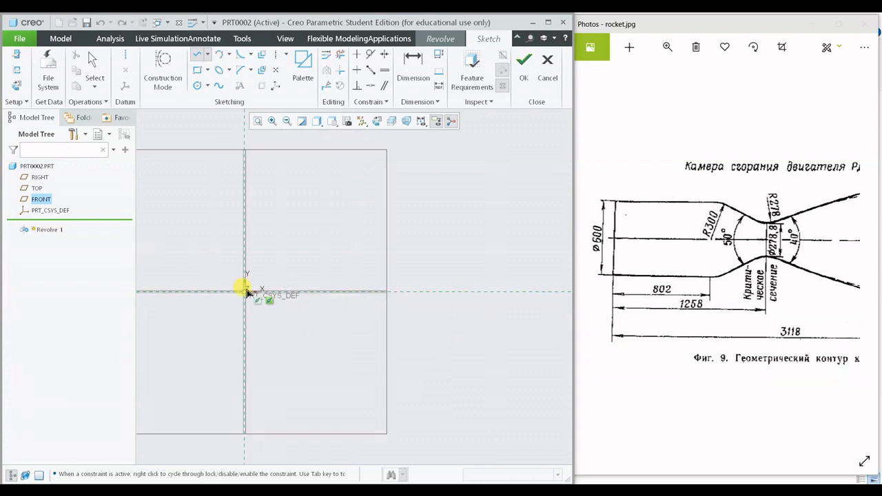
scroll(256, 276, down, 2)
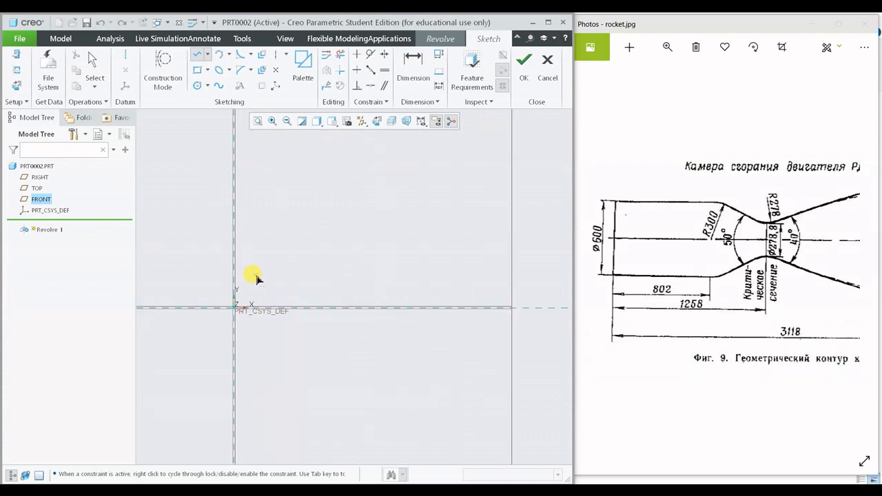
click(230, 316)
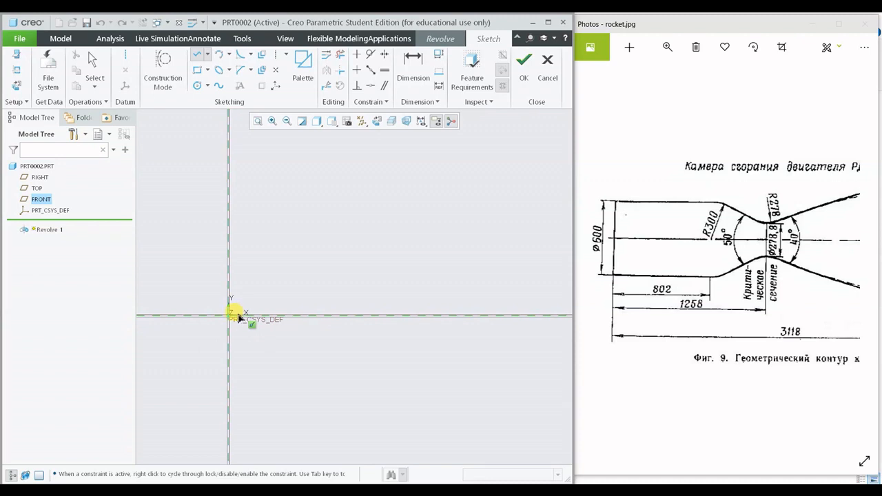
click(236, 192)
middle_click(366, 199)
middle_click(366, 199)
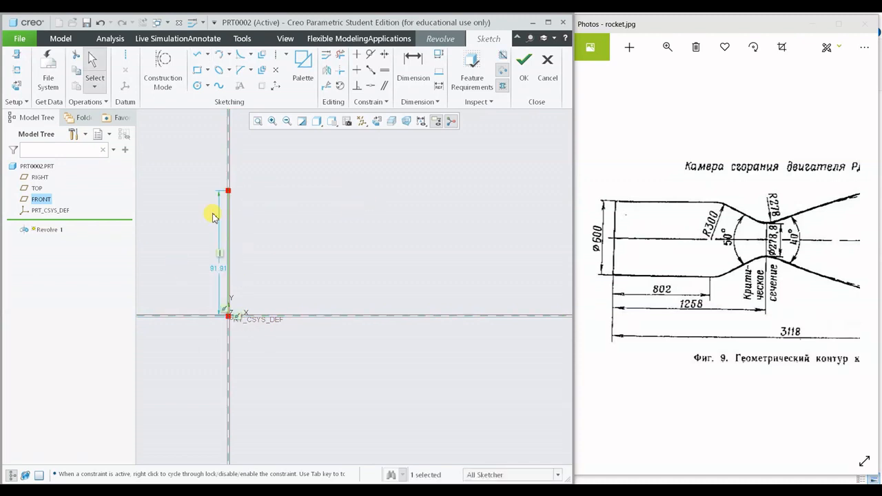
scroll(264, 207, up, 2)
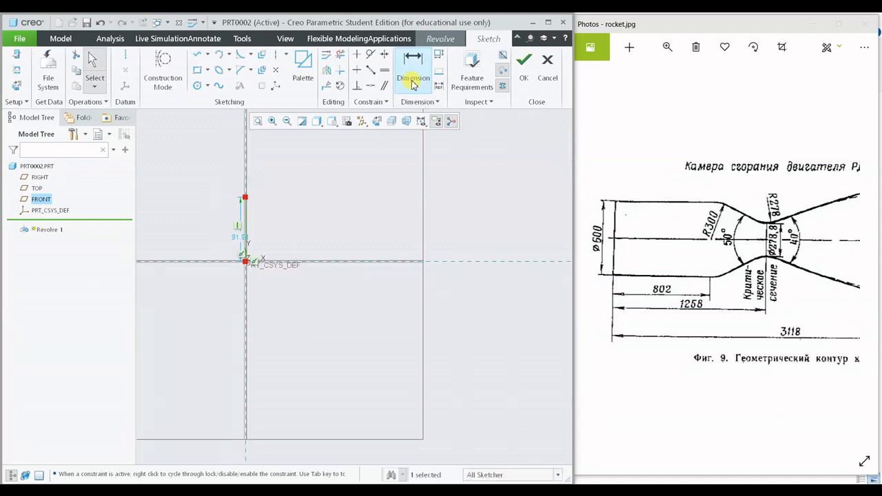
- Dimension the vertical line's length and set it to 600/2, half of the chamber diameter in the drawing
click(412, 82)
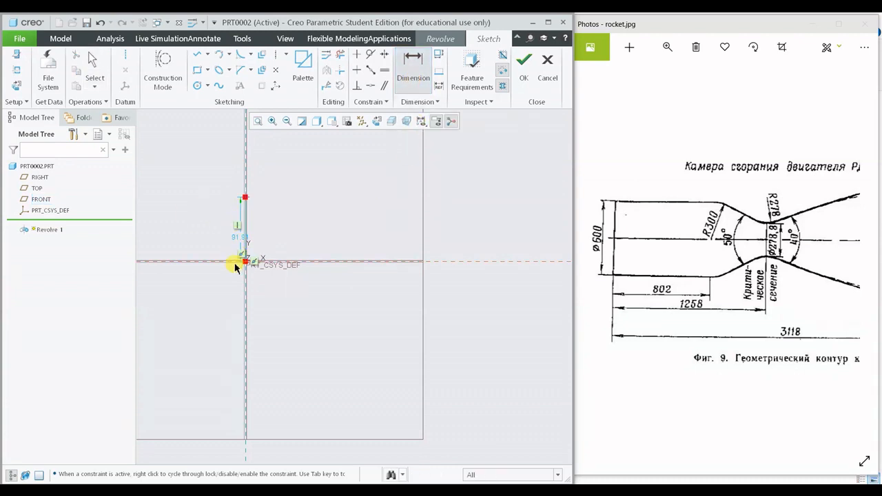
click(245, 233)
scroll(217, 240, down, 1)
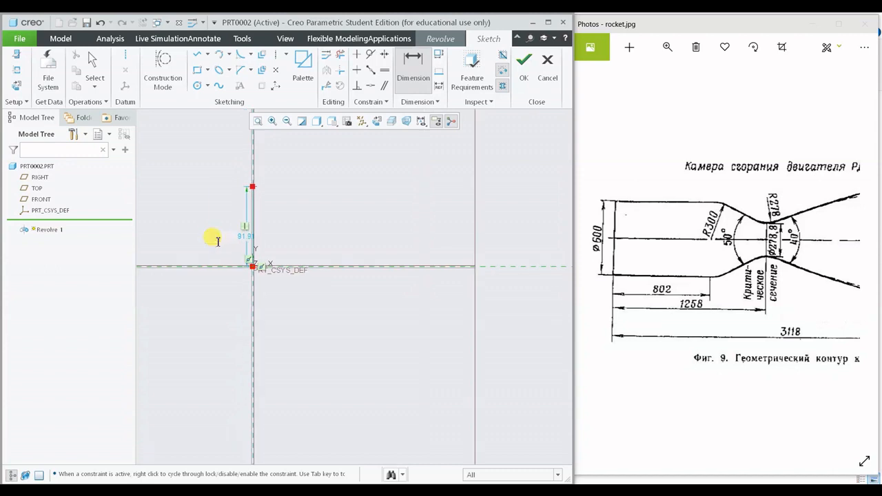
middle_click(213, 238)
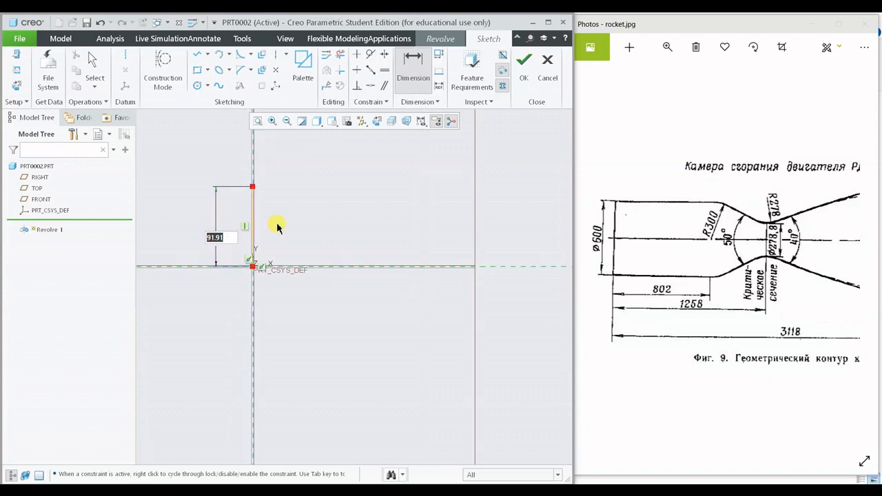
click(622, 250)
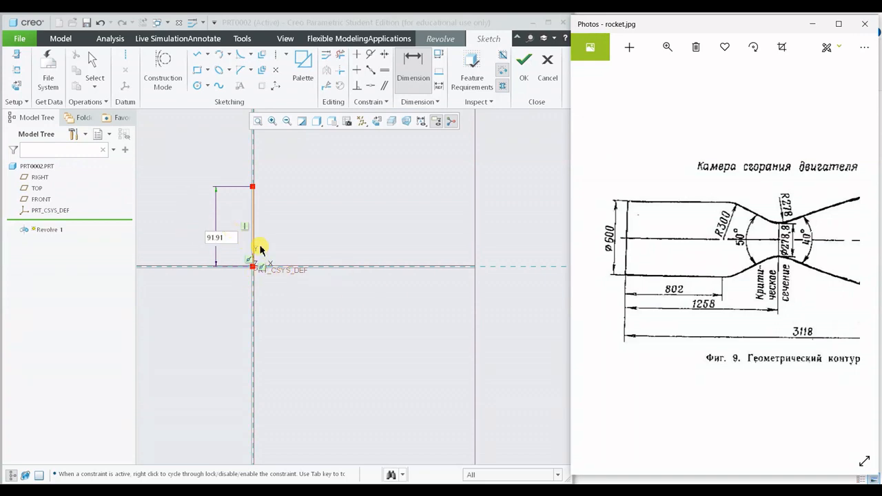
click(227, 227)
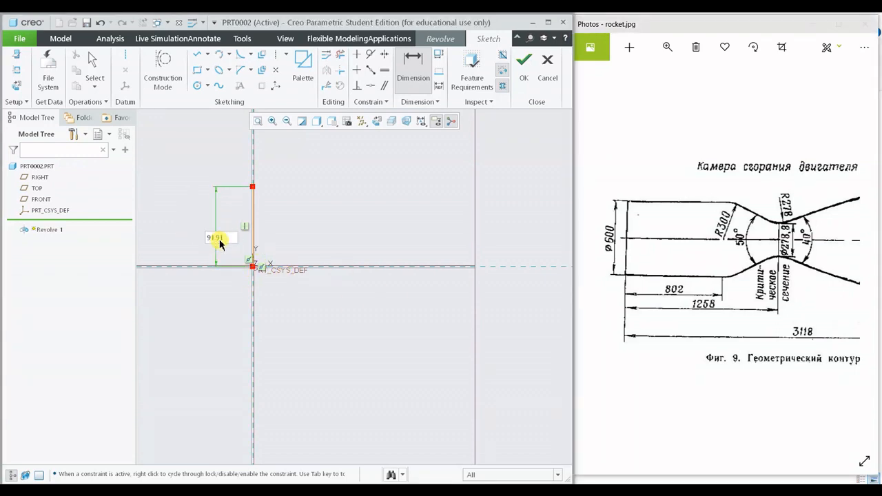
double_click(216, 236)
text(600/2)
key(Return)
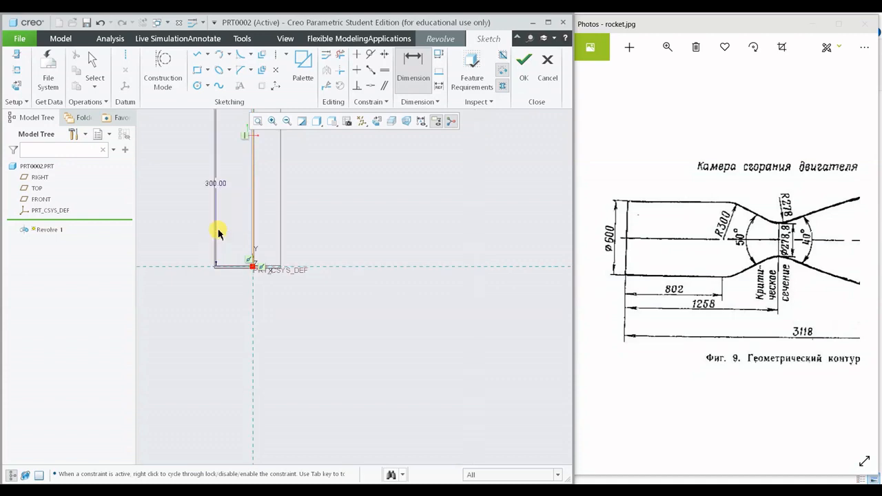
click(257, 122)
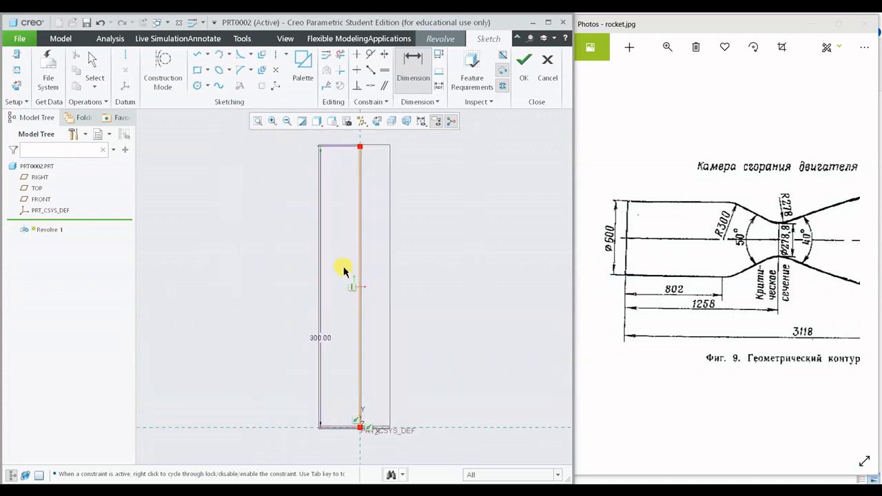
mouse_move(365, 298)
shift+middle_down()
mouse_move(236, 262)
mouse_move(244, 268)
shift+middle_up()
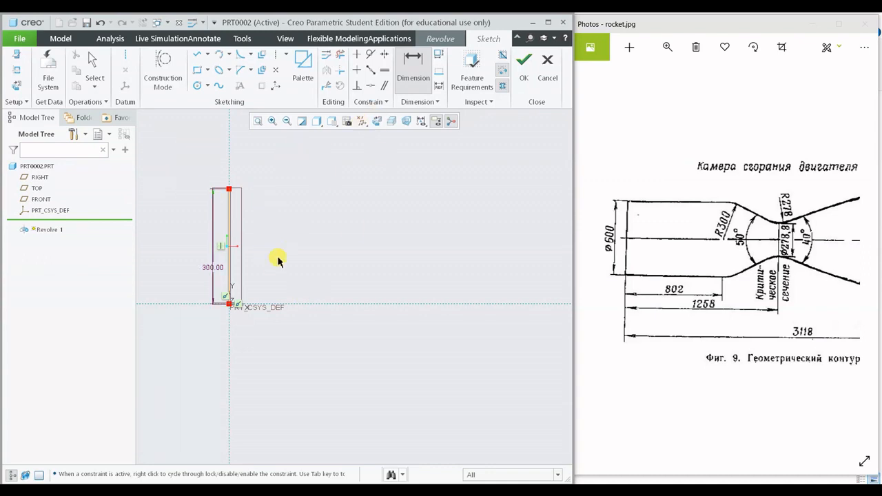
- Undo the length dimension and its value on the vertical line
key(ctrl+z)
key(ctrl+z)
scroll(192, 283, down, 3)
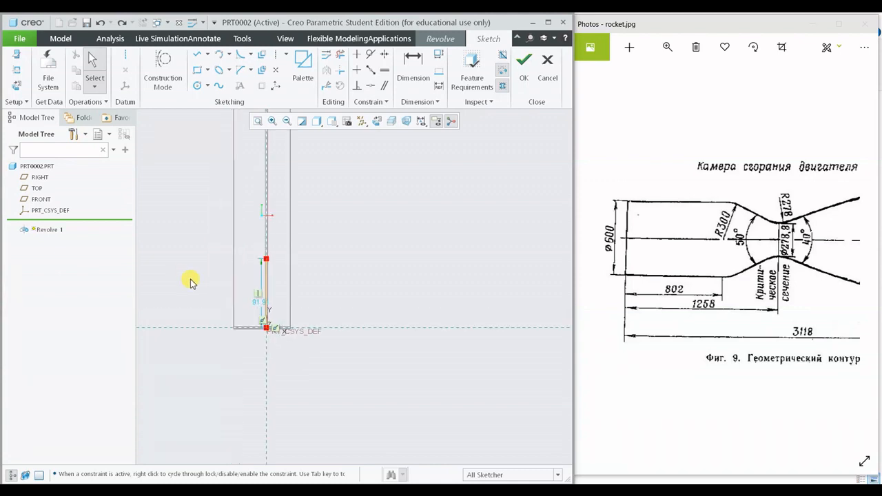
click(259, 121)
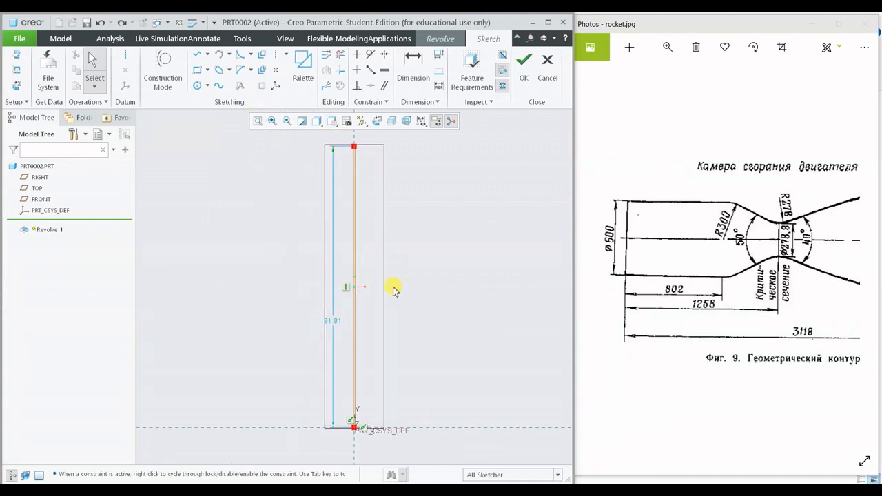
- Add a horizontal centerline through the origin along the horizontal reference as the axis for the revolved profile
scroll(394, 288, up, 3)
shift+middle_drag(394, 287, 345, 253)
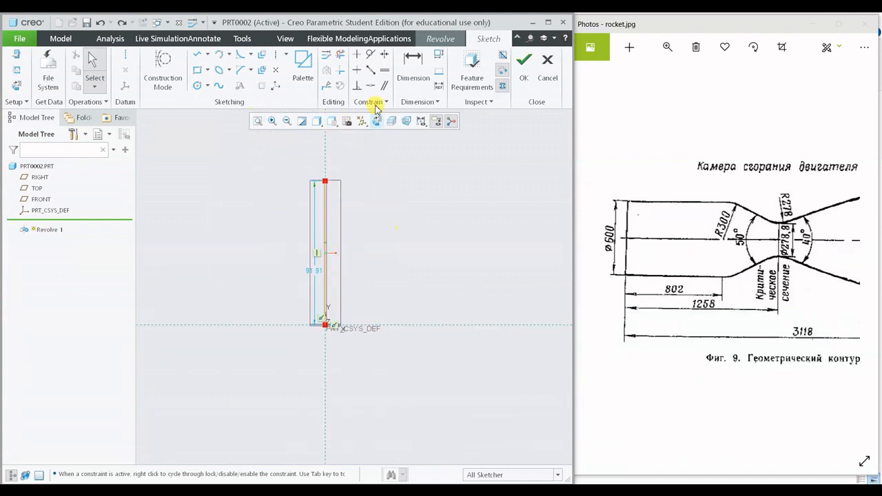
click(278, 55)
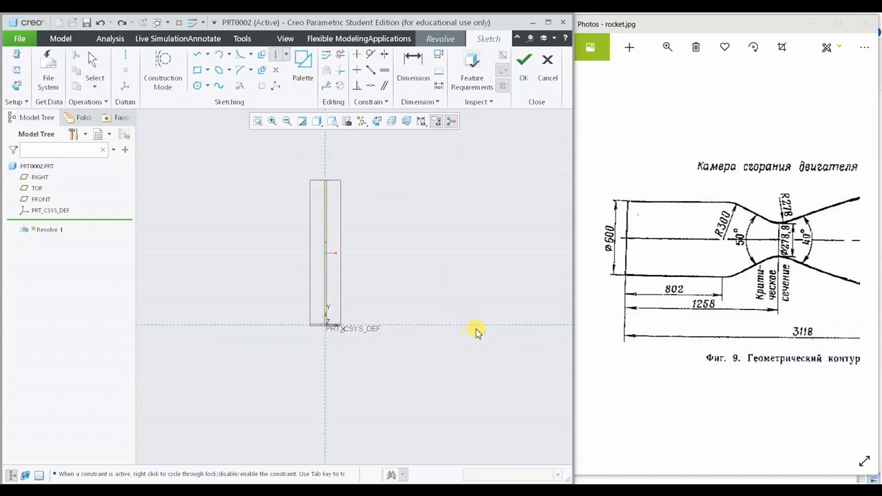
click(458, 331)
click(423, 330)
middle_click(402, 361)
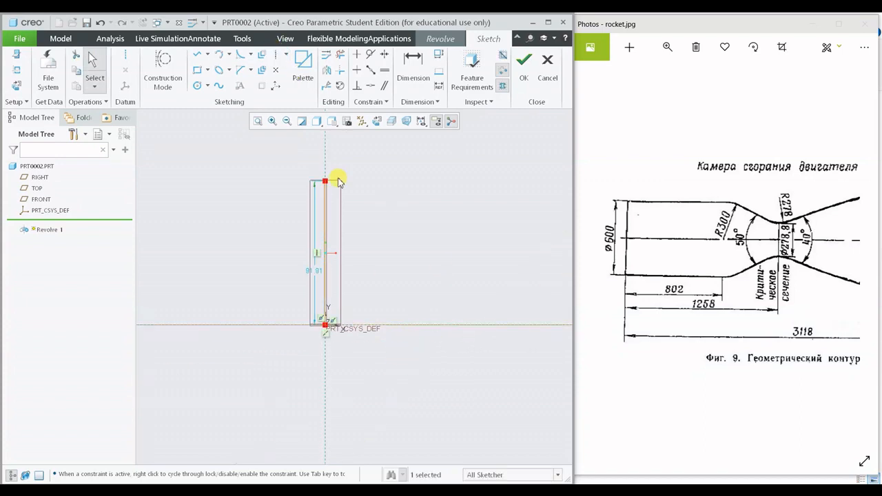
- Create a diameter dimension from the vertical line's upper endpoint across the horizontal centerline
click(419, 72)
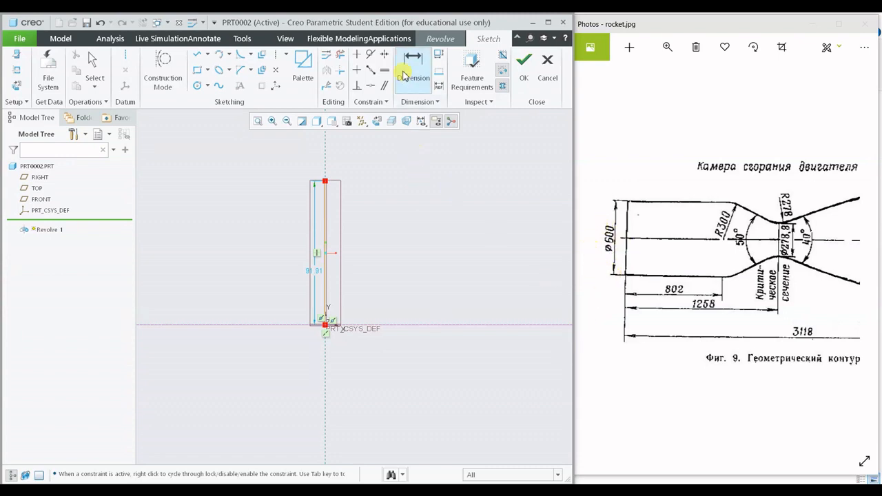
click(406, 75)
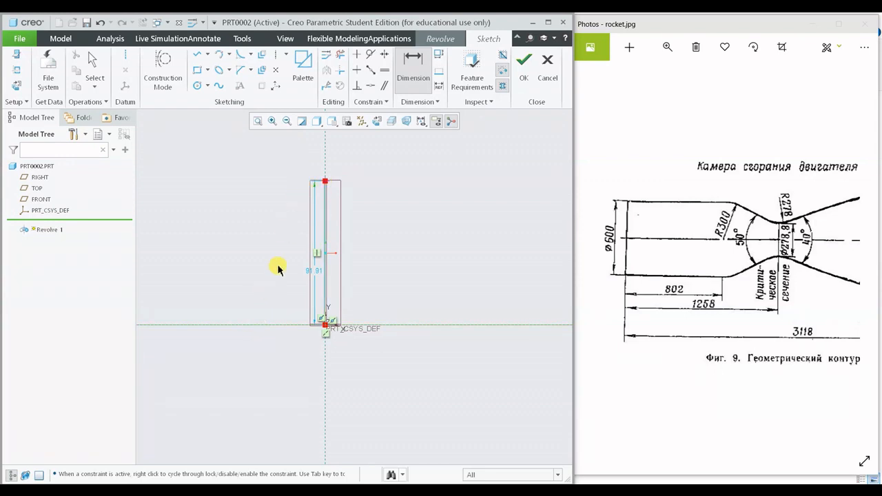
middle_click(259, 296)
scroll(299, 290, up, 3)
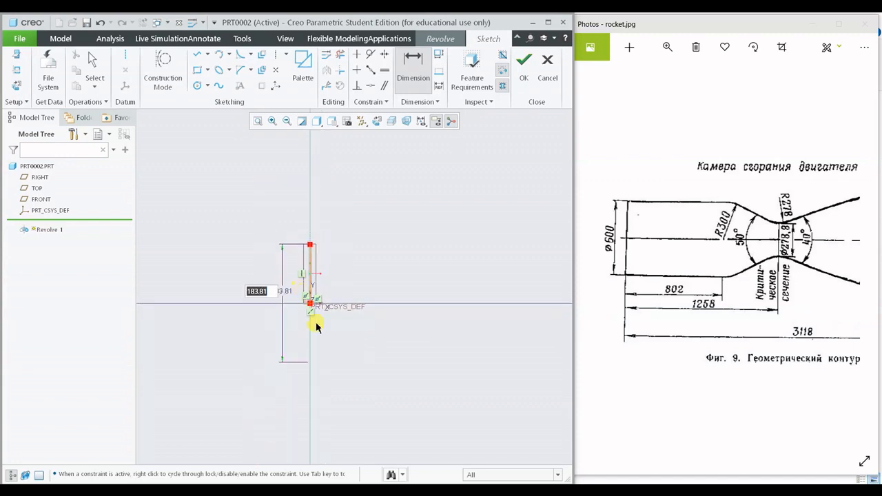
shift+middle_drag(316, 324, 315, 311)
scroll(277, 307, down, 2)
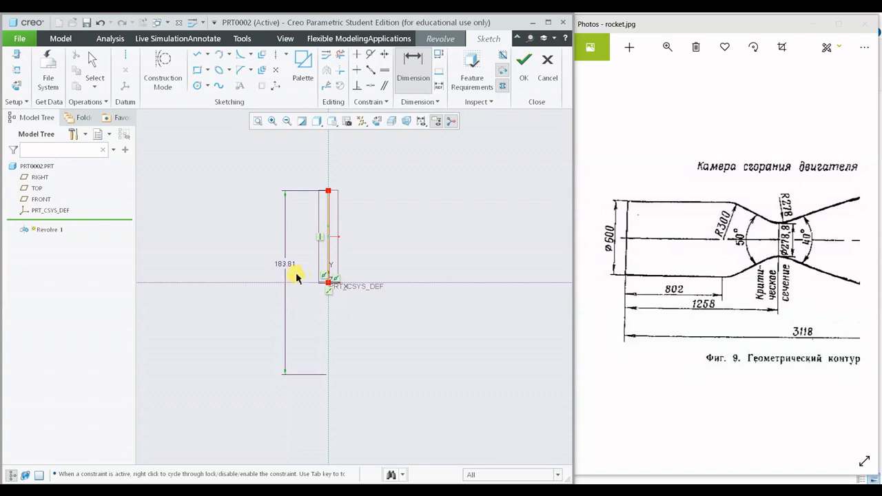
- Set the chamber's diameter dimension to 600 and move it clear of the sketch geometry
double_click(285, 261)
text(600)
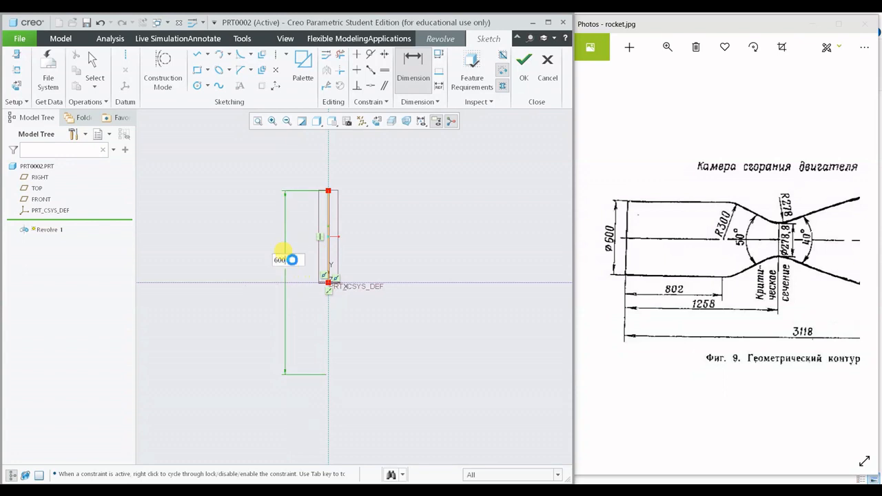
key(Return)
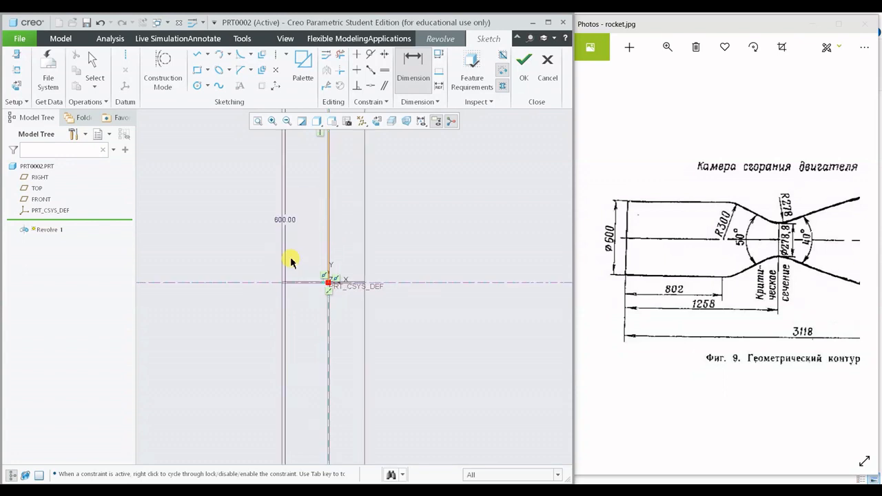
click(257, 121)
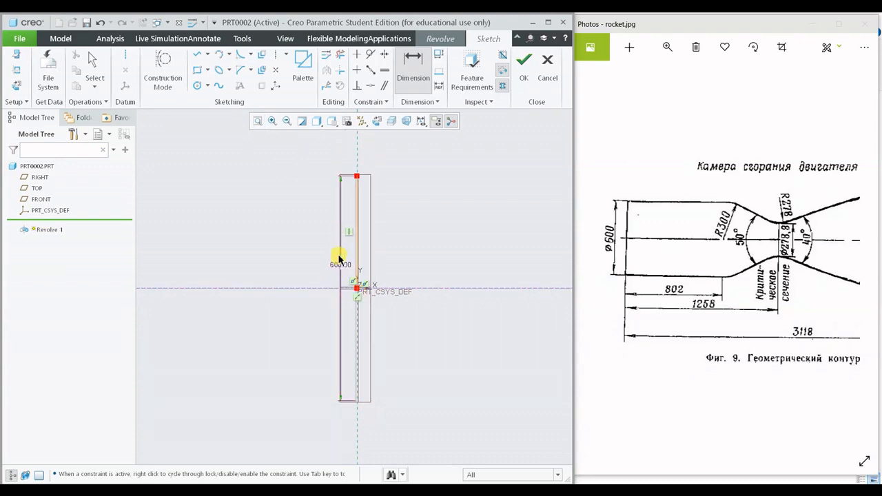
middle_click(340, 265)
drag(341, 266, 280, 271)
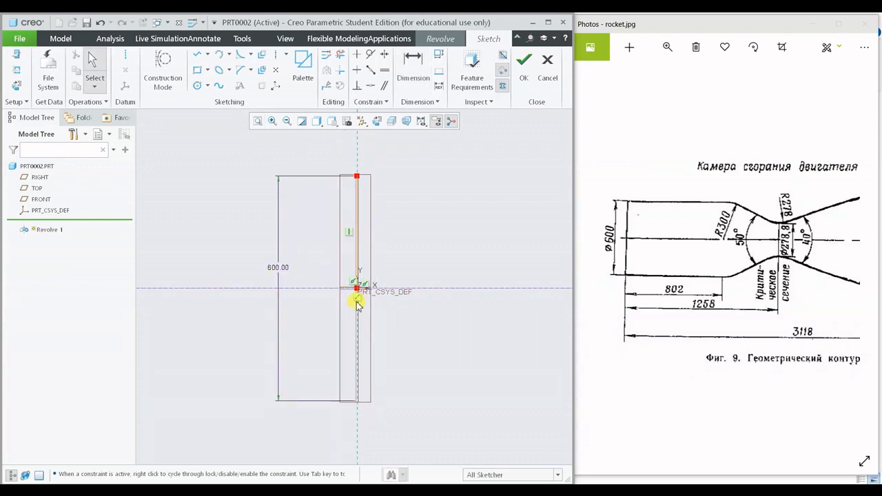
- Sketch a horizontal line about 333 long from the vertical line's upper endpoint, extending away from the vertical reference
shift+middle_drag(400, 286, 296, 295)
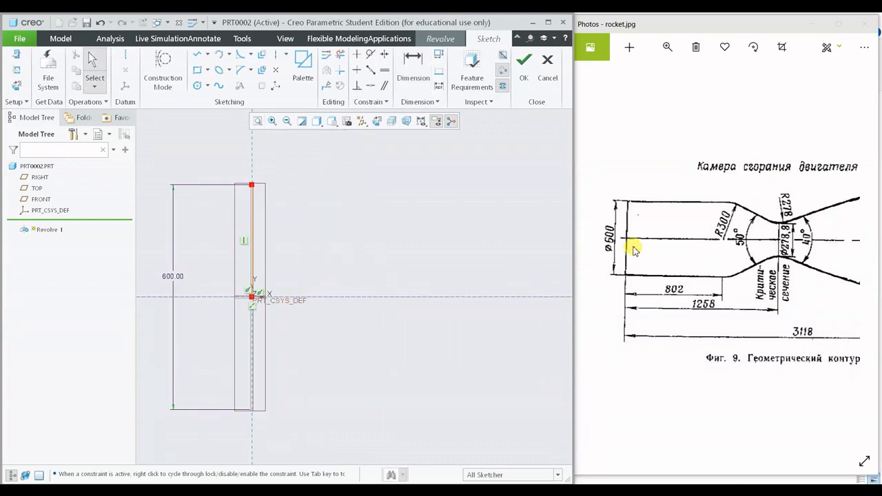
click(197, 56)
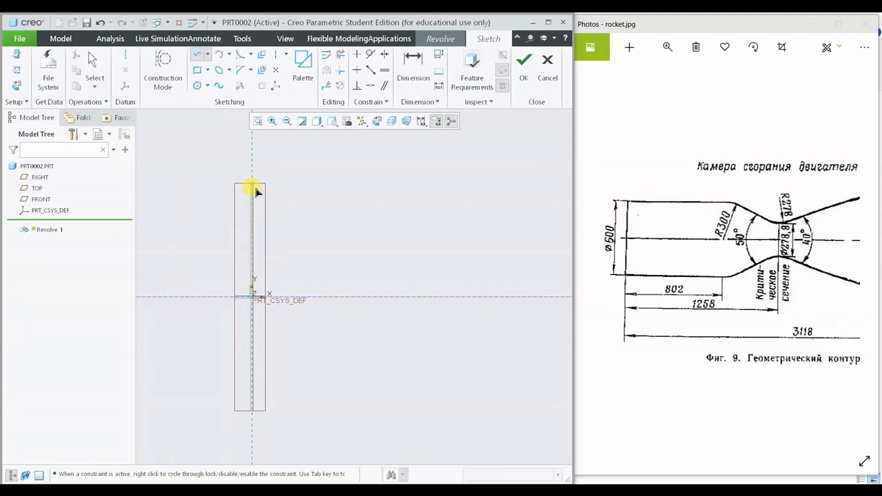
click(255, 187)
middle_click(444, 195)
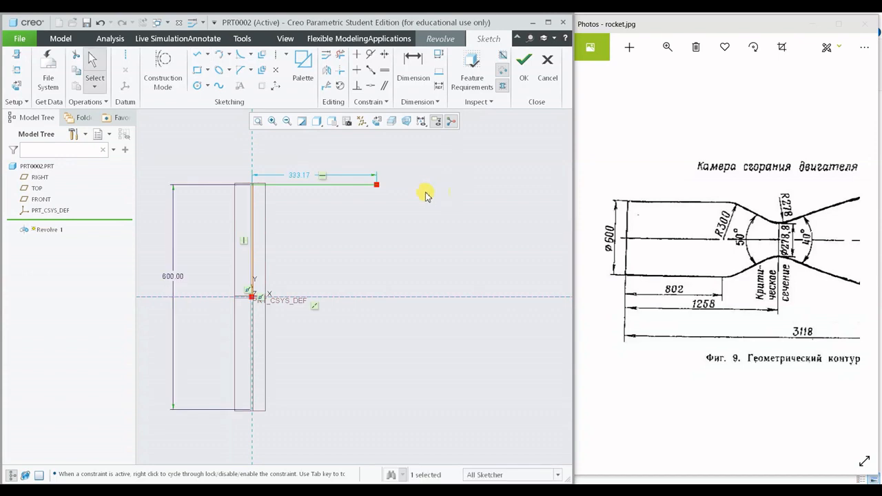
- Set the upper horizontal line's length to 802 and move its dimension higher above the line
double_click(301, 180)
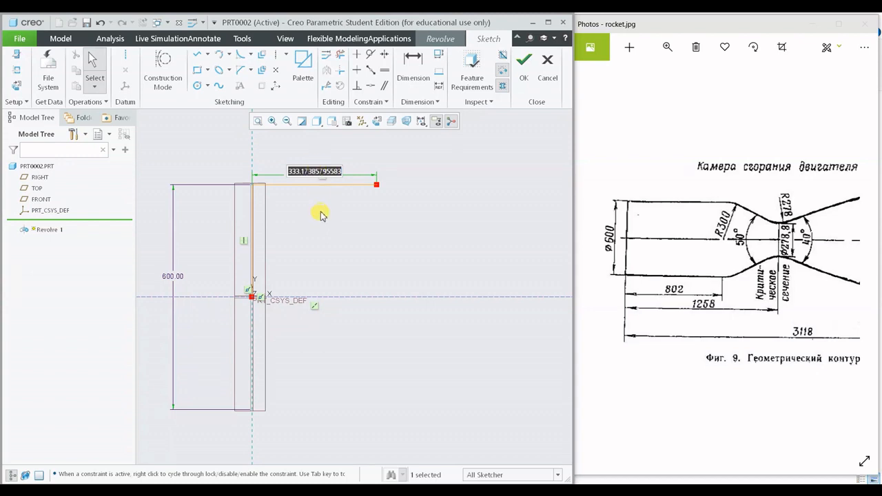
text(802)
key(Return)
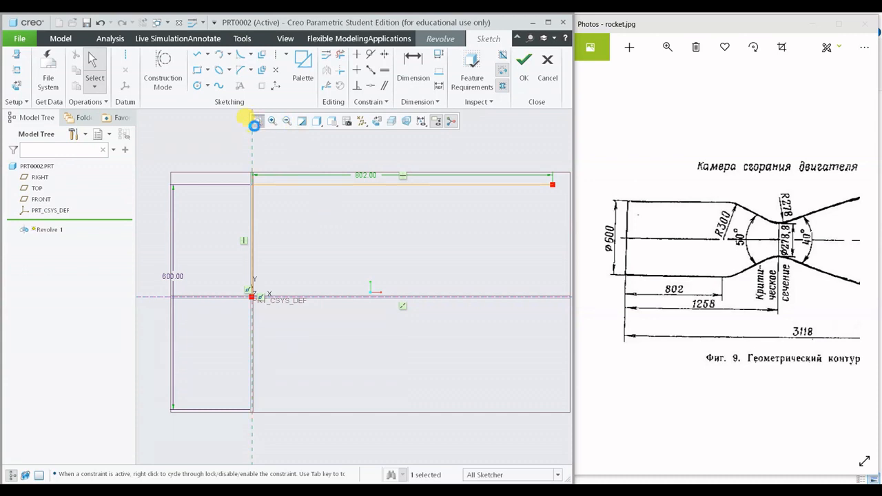
click(257, 121)
scroll(432, 274, up, 4)
mouse_move(443, 265)
ctrl+middle_down()
mouse_move(374, 264)
mouse_move(432, 261)
mouse_move(459, 271)
ctrl+middle_up()
shift+middle_drag(445, 215, 394, 227)
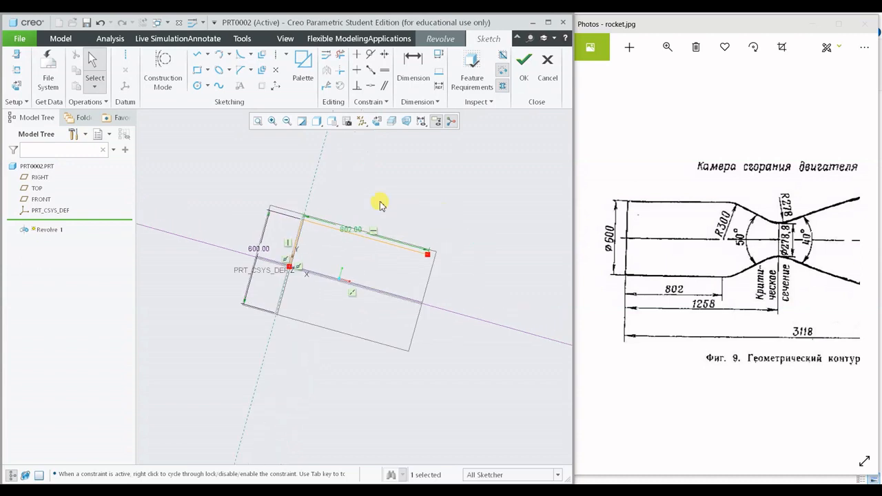
click(377, 121)
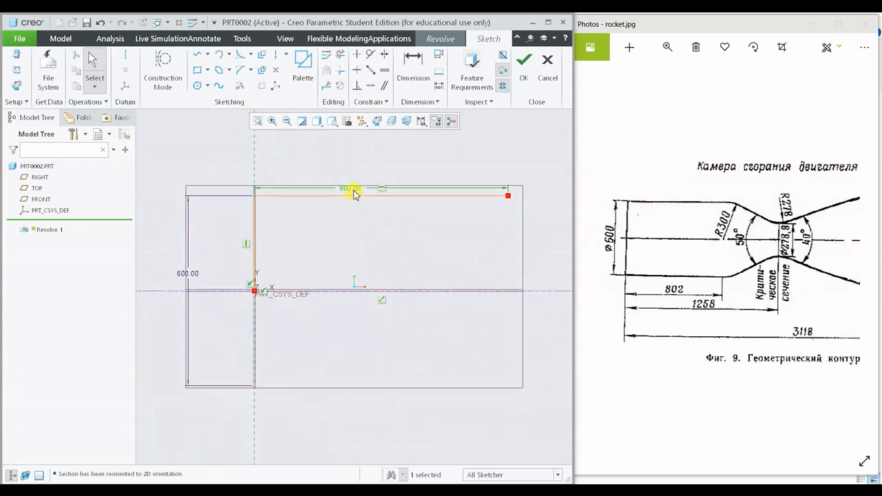
drag(354, 195, 351, 168)
- Place a sketch point for the throat, about 1053 from the vertical reference and about 183 above the centerline
shift+middle_drag(404, 231, 351, 227)
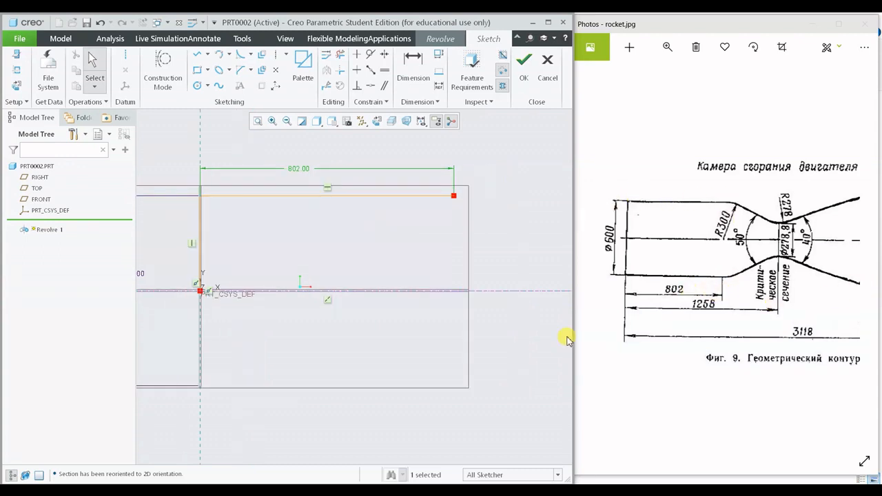
shift+middle_drag(479, 280, 348, 265)
mouse_move(748, 249)
mouse_down()
mouse_move(684, 250)
mouse_move(736, 250)
mouse_up()
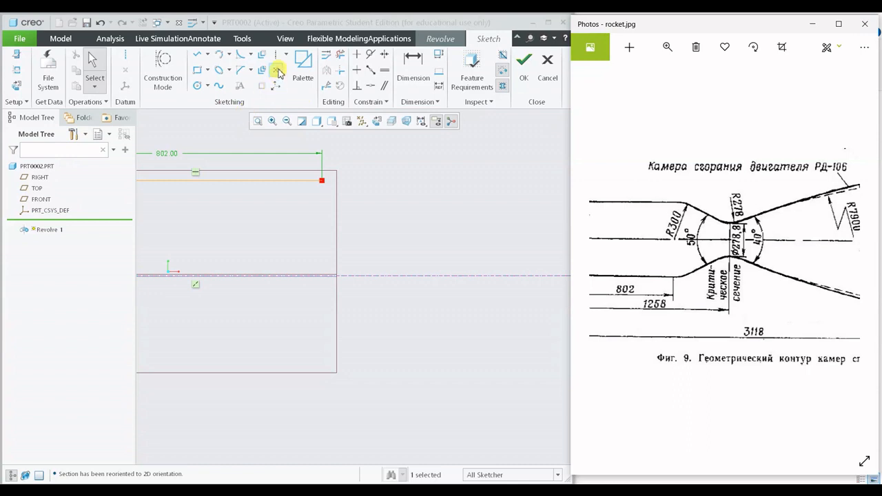
click(277, 72)
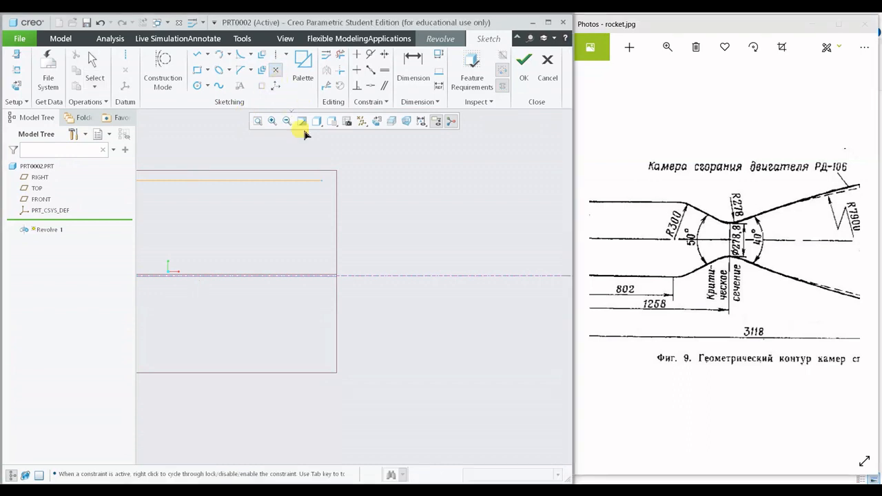
click(402, 218)
middle_click(451, 248)
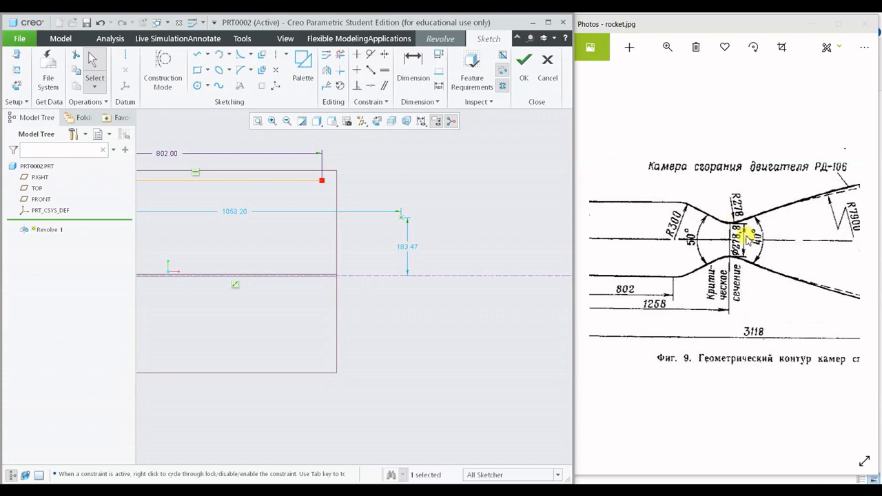
- Create a diameter dimension from the throat point across the horizontal centerline and set it to 278.8
scroll(748, 237, up, 4)
click(692, 173)
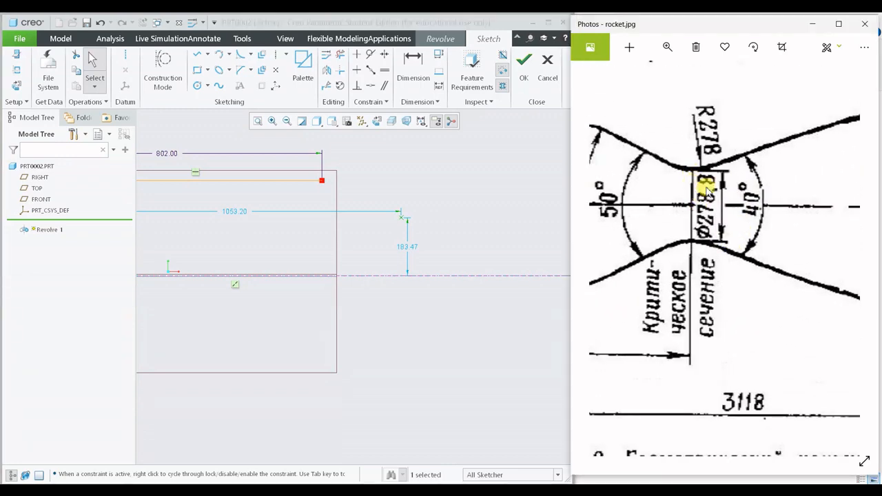
click(413, 65)
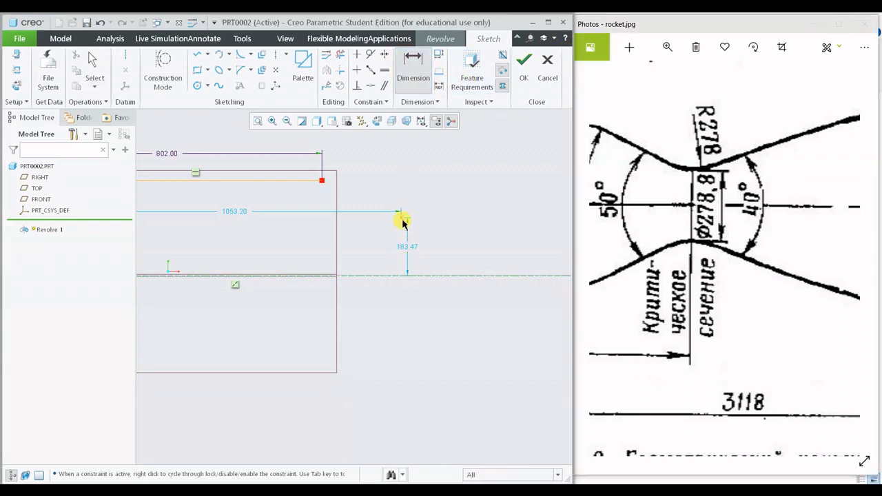
middle_click(441, 246)
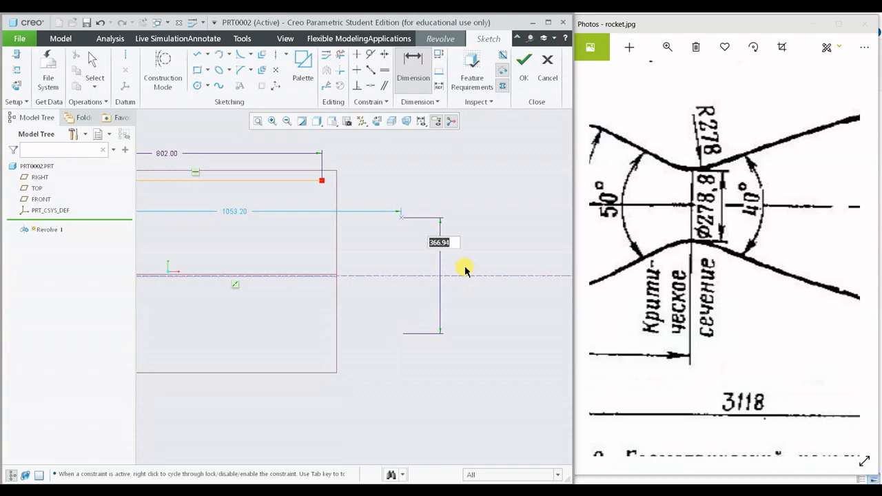
text(278.8)
key(Return)
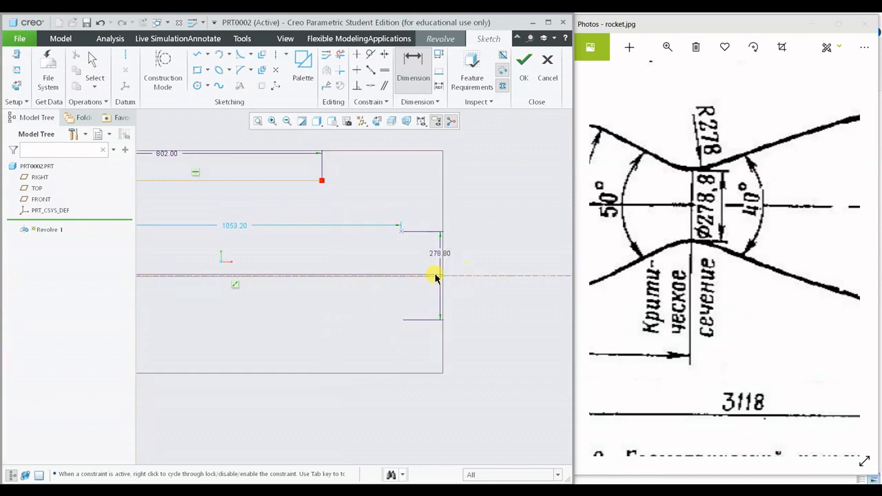
- Move the throat point's horizontal distance dimension below the profile and set it to 1258
click(717, 337)
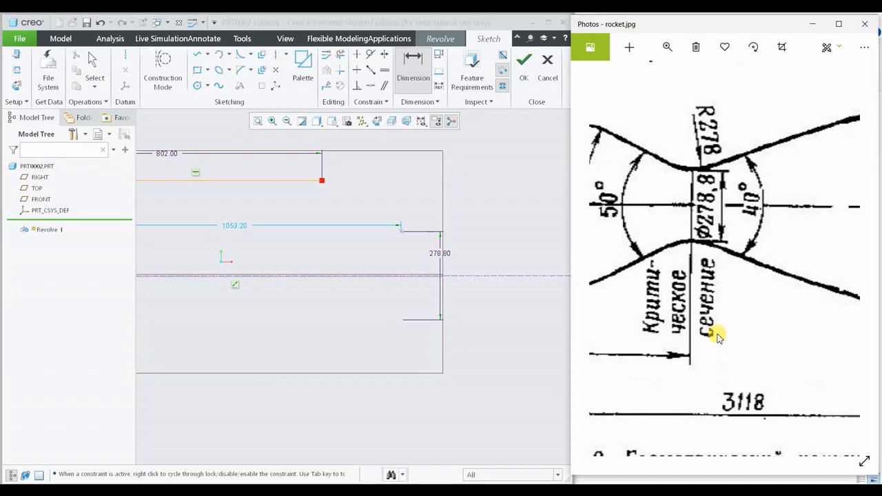
scroll(717, 337, down, 5)
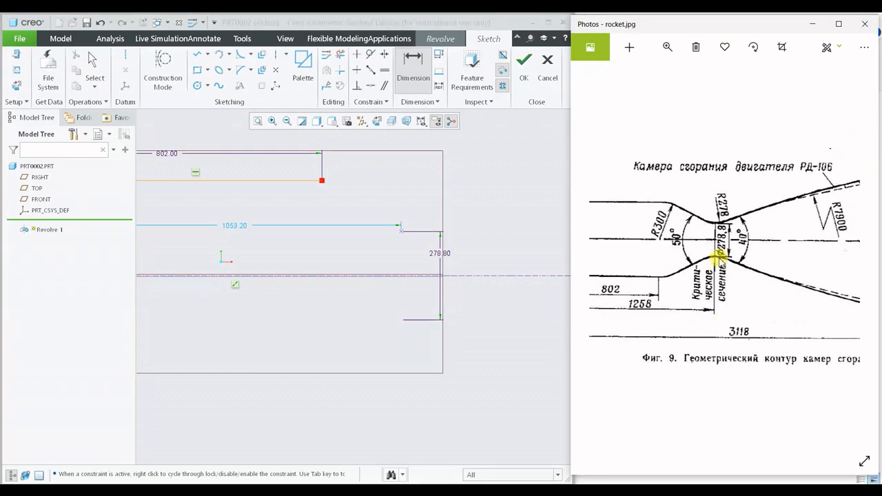
mouse_move(693, 319)
mouse_down()
mouse_move(778, 321)
mouse_move(748, 322)
mouse_up()
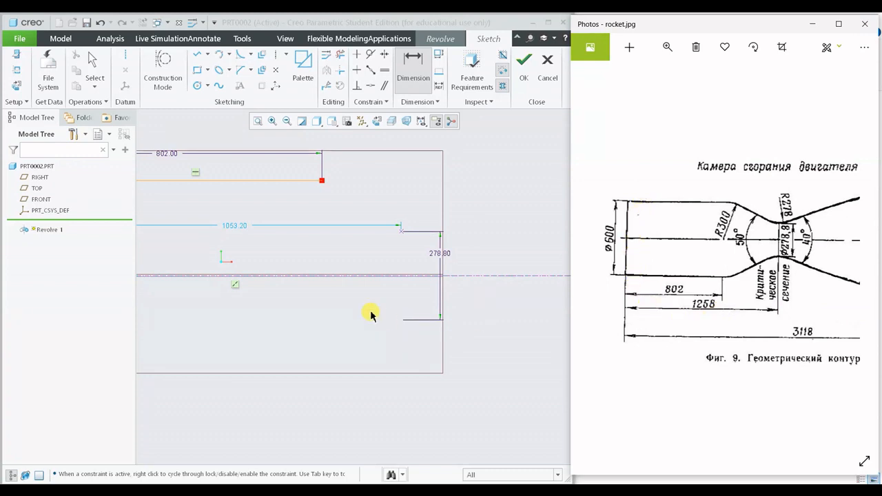
ctrl+middle_drag(363, 314, 439, 315)
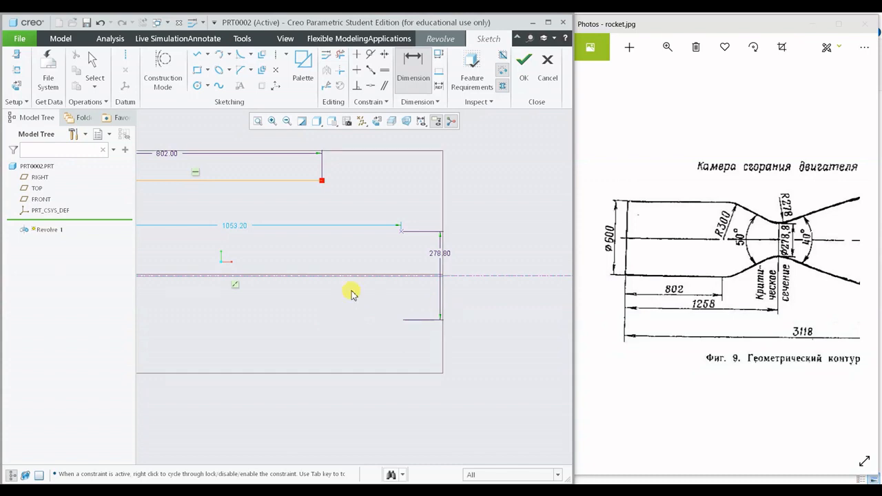
scroll(419, 313, up, 2)
mouse_move(352, 295)
shift+middle_down()
mouse_move(419, 313)
mouse_move(334, 328)
shift+middle_up()
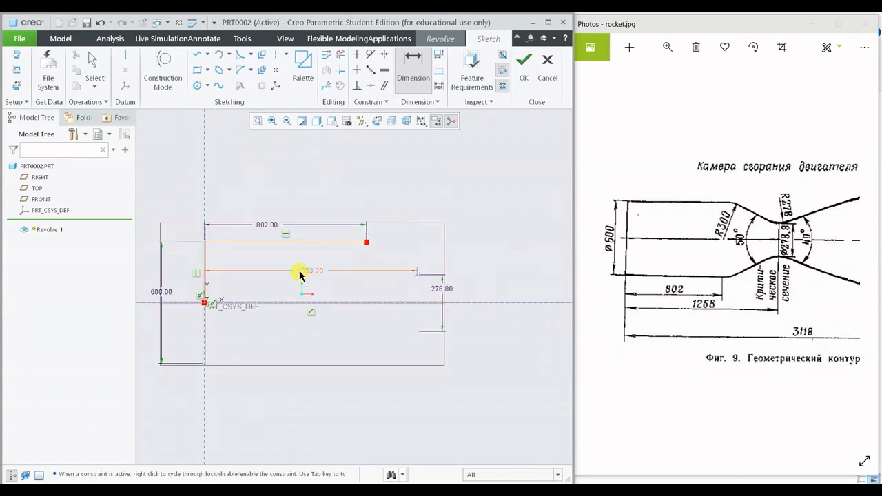
middle_click(363, 289)
drag(314, 275, 317, 364)
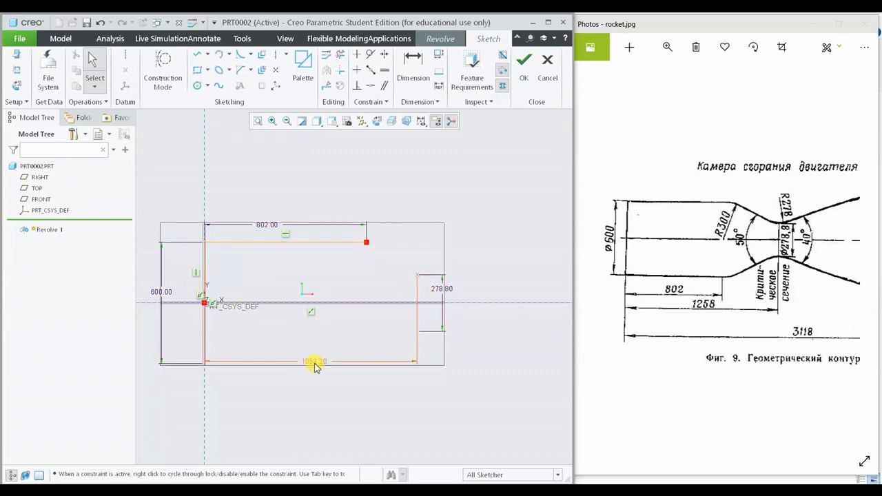
drag(314, 367, 311, 393)
double_click(315, 394)
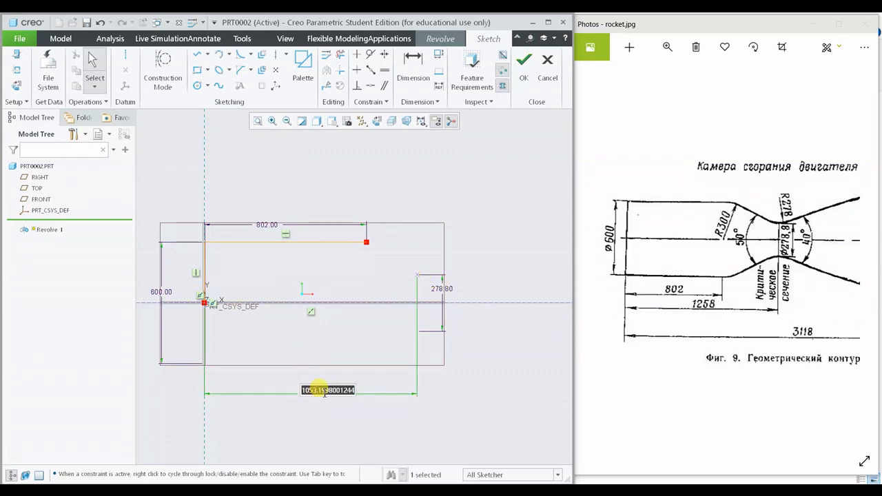
text(1258)
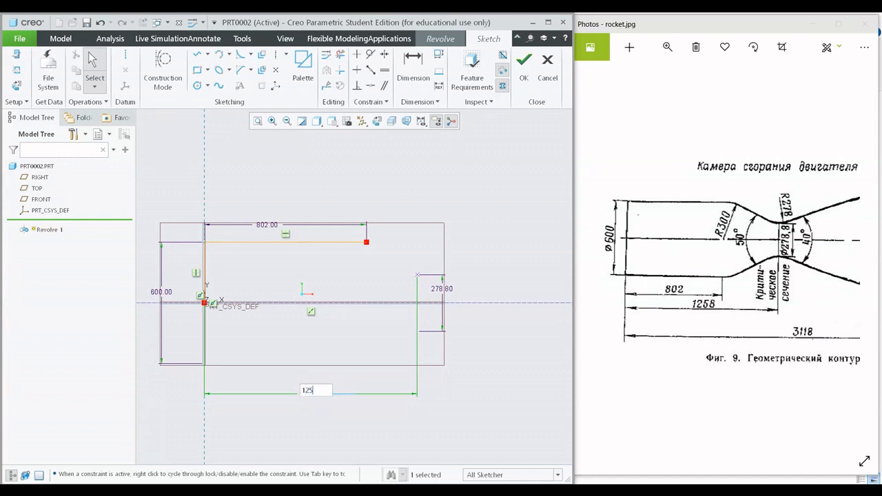
key(Return)
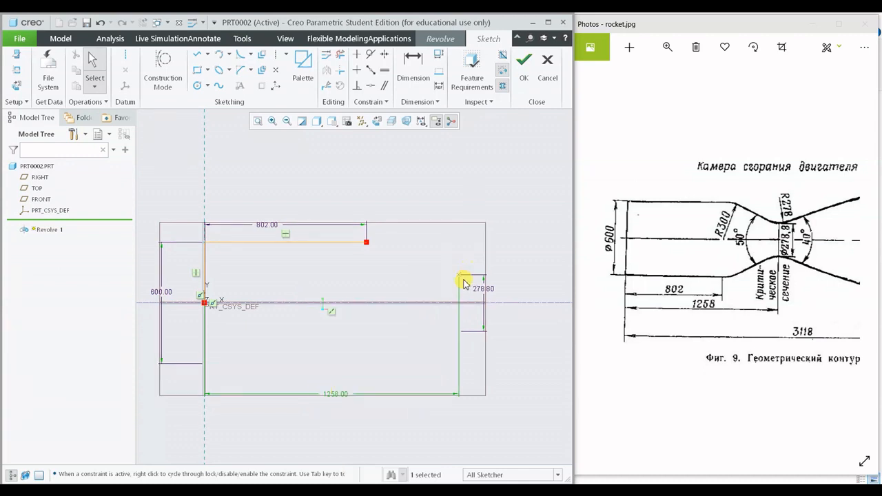
- Sketch a sloped line from the free end of the 802 line to the throat point
middle_drag(464, 284, 387, 284)
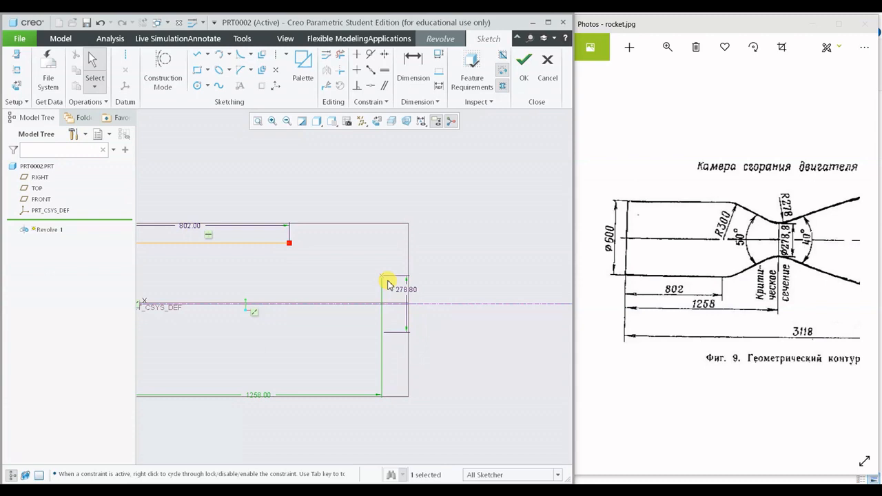
middle_drag(399, 256, 376, 256)
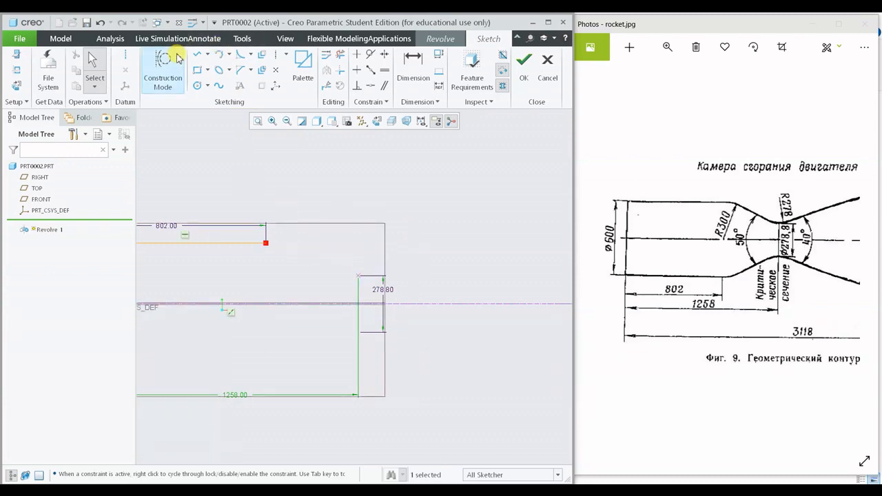
click(198, 61)
click(265, 243)
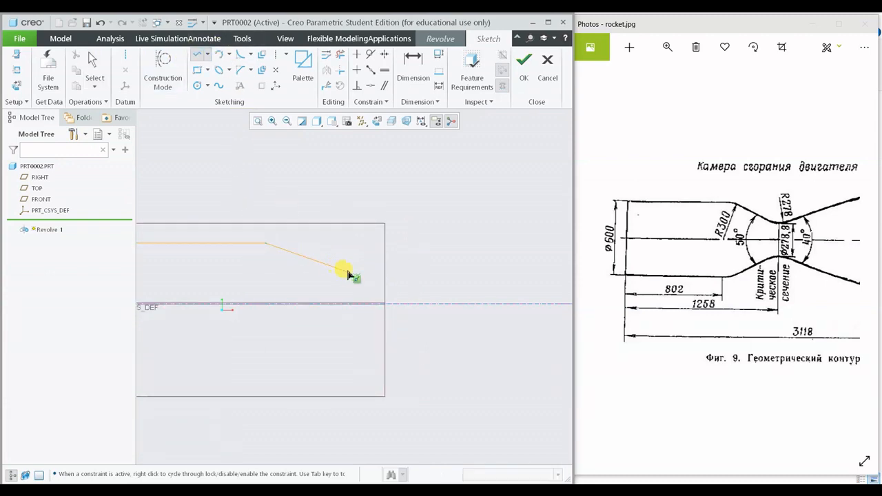
click(356, 276)
middle_click(402, 241)
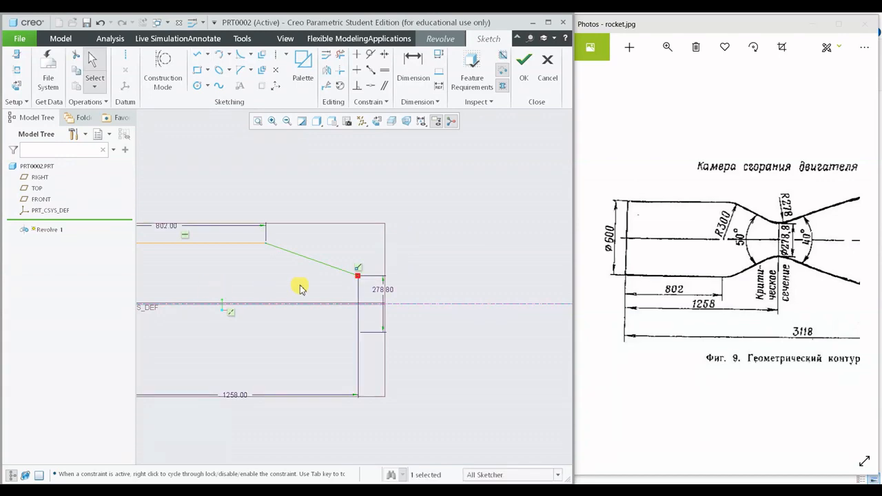
- Round the corner between the chamber's horizontal line and the sloped line with a circular fillet of about 428 radius
scroll(758, 233, up, 1)
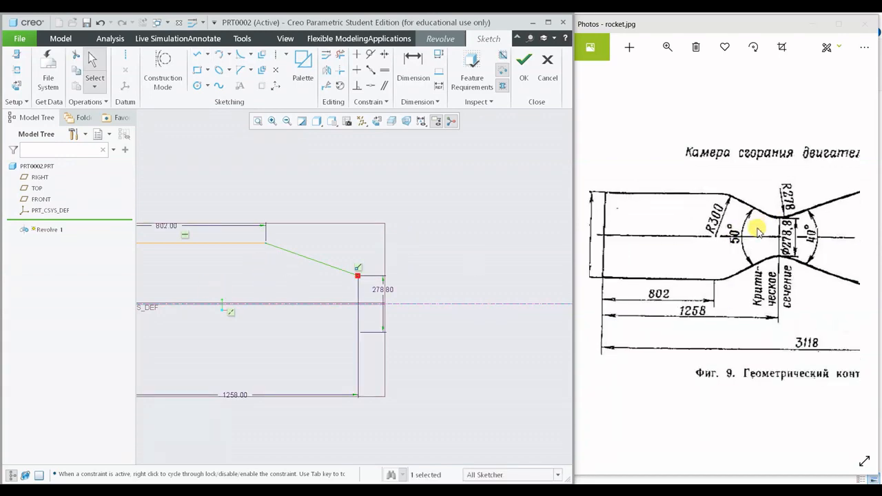
scroll(758, 232, up, 1)
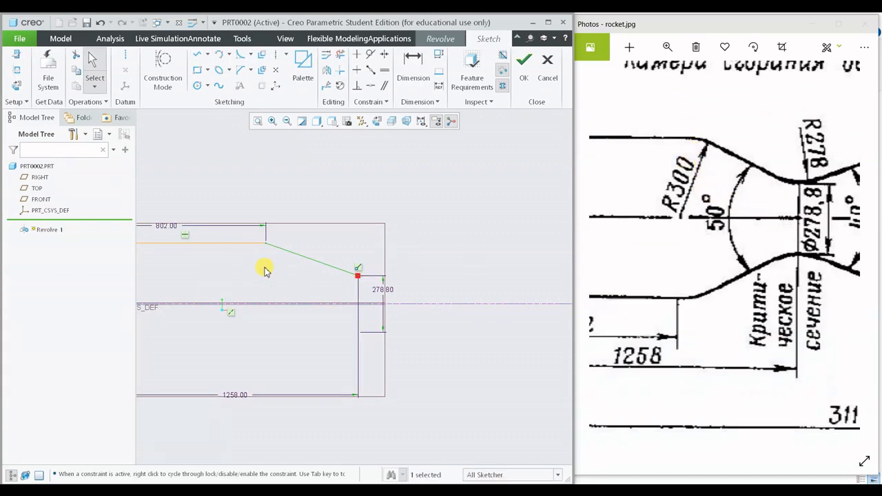
middle_drag(290, 269, 354, 299)
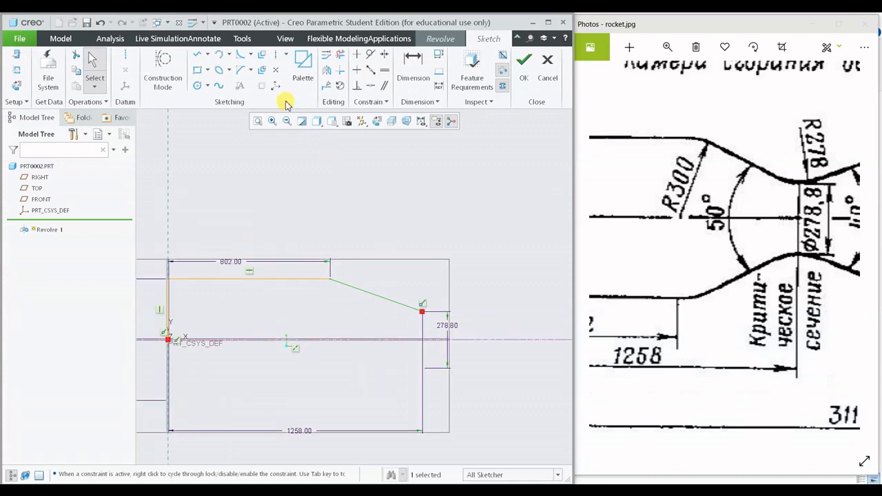
click(251, 55)
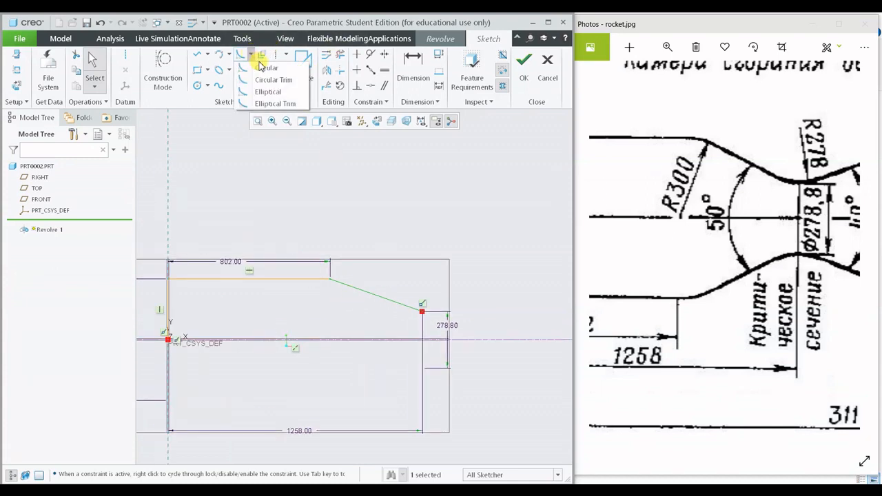
click(262, 67)
click(351, 291)
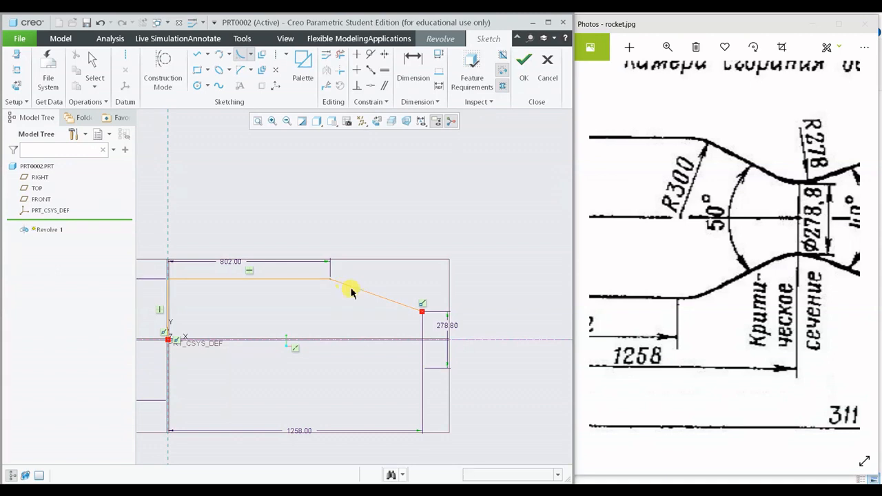
click(317, 280)
scroll(317, 274, up, 4)
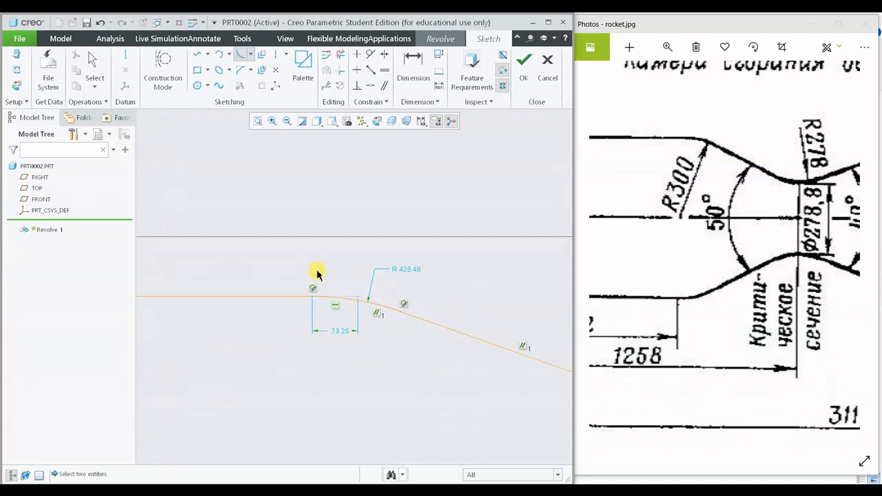
middle_click(411, 293)
- Set the radius of the fillet between the chamber line and the sloped line to 300
double_click(418, 269)
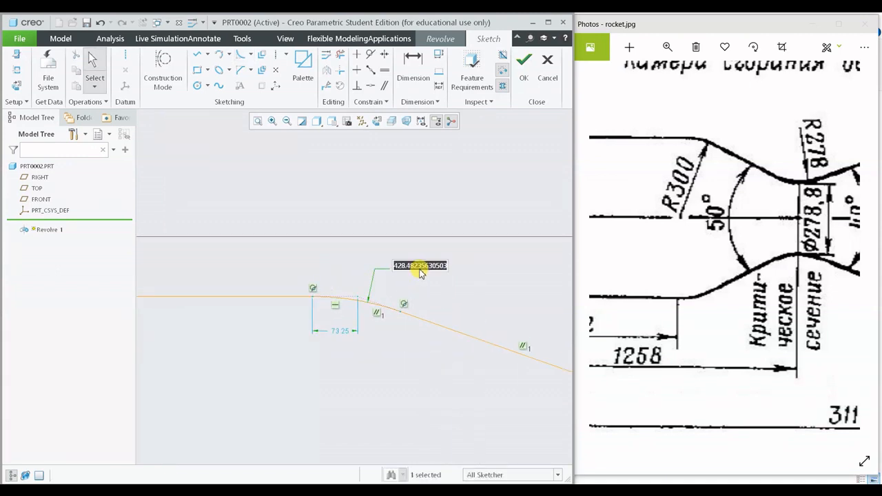
text(300)
key(Return)
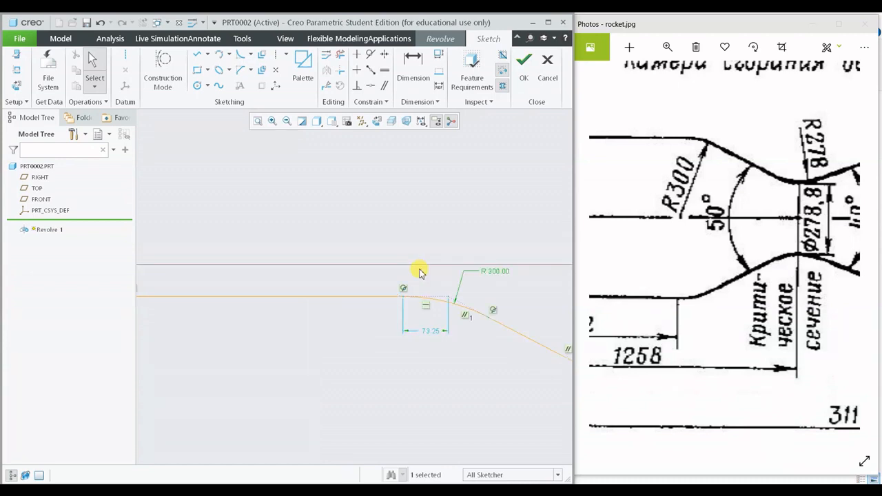
- Move the 1258 dimension slightly closer to the profile, keeping it below the centerline
scroll(419, 271, down, 5)
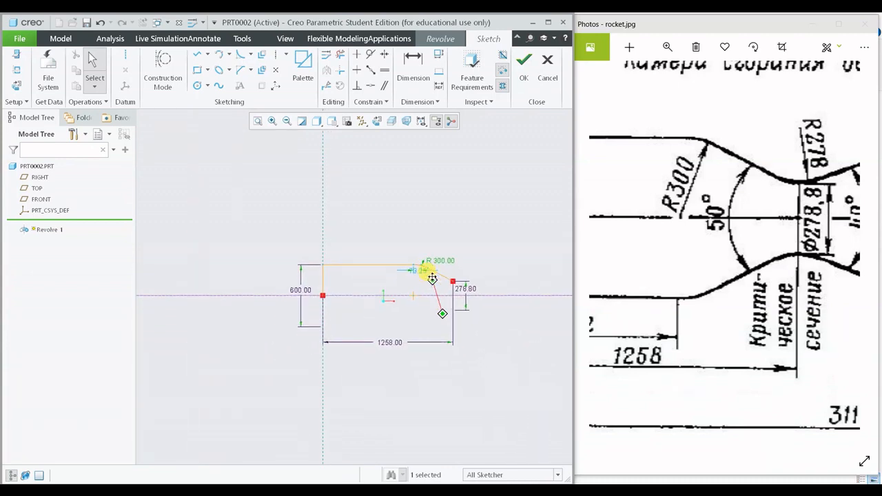
scroll(433, 278, up, 5)
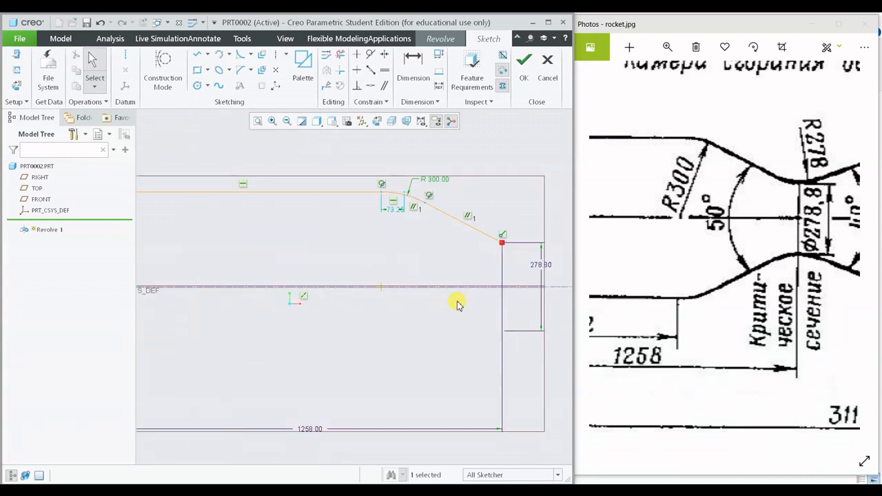
drag(660, 325, 751, 320)
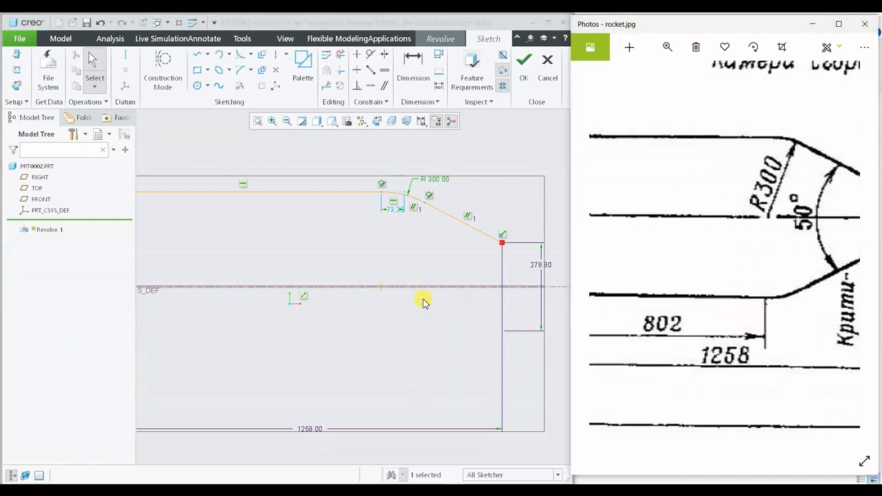
scroll(424, 301, down, 4)
scroll(354, 317, up, 3)
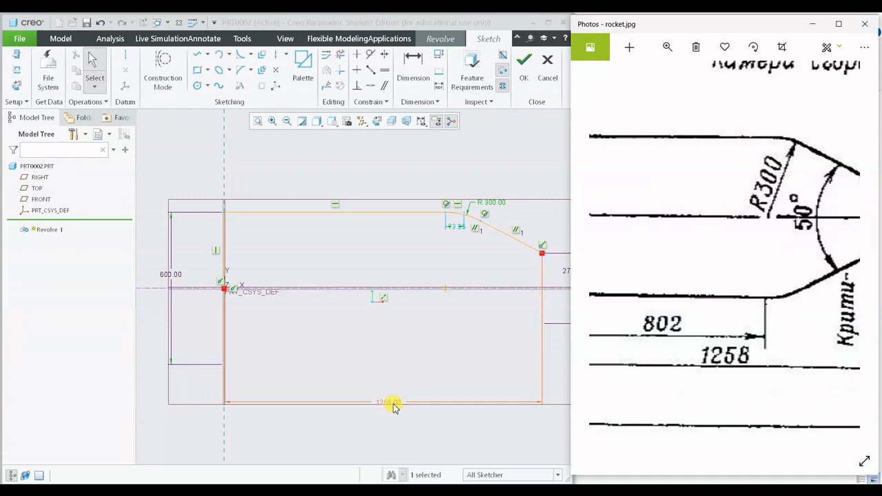
drag(394, 408, 393, 384)
- Examine in the rocket.jpg drawing where the chamber length dimension ends relative to the fillet, and compare it with the sketch
click(753, 339)
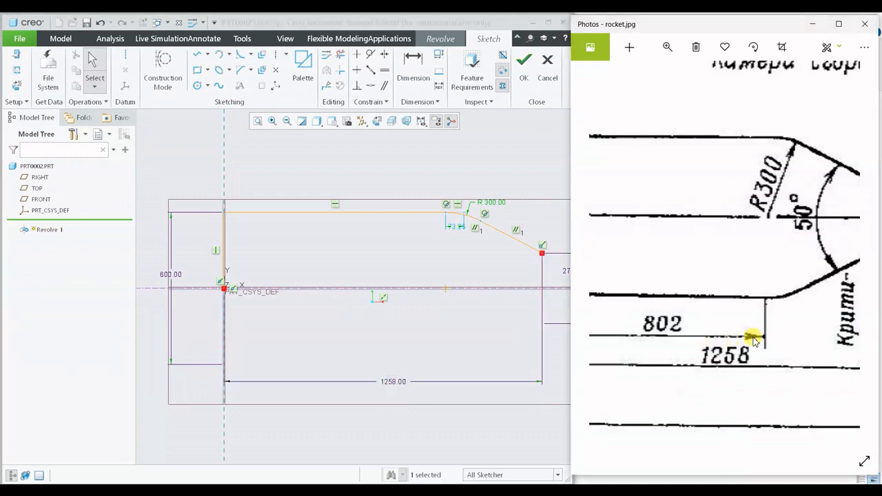
scroll(753, 338, down, 2)
scroll(752, 337, up, 1)
drag(784, 321, 655, 318)
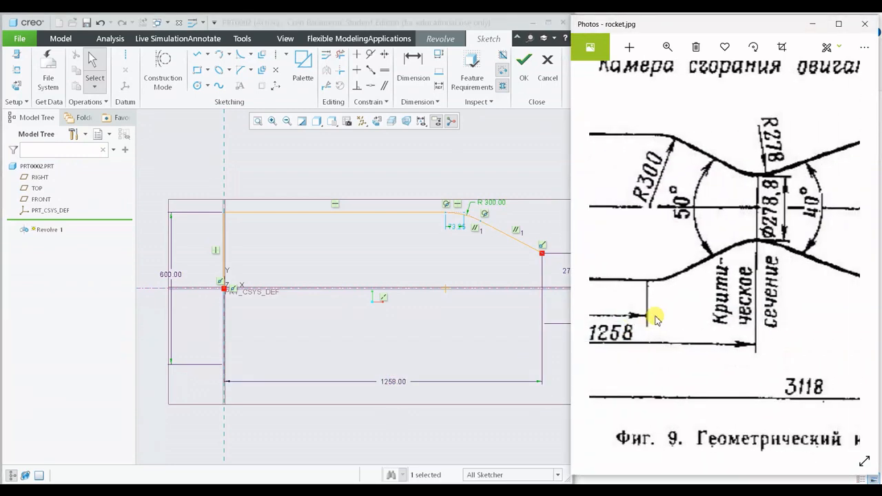
scroll(455, 227, down, 5)
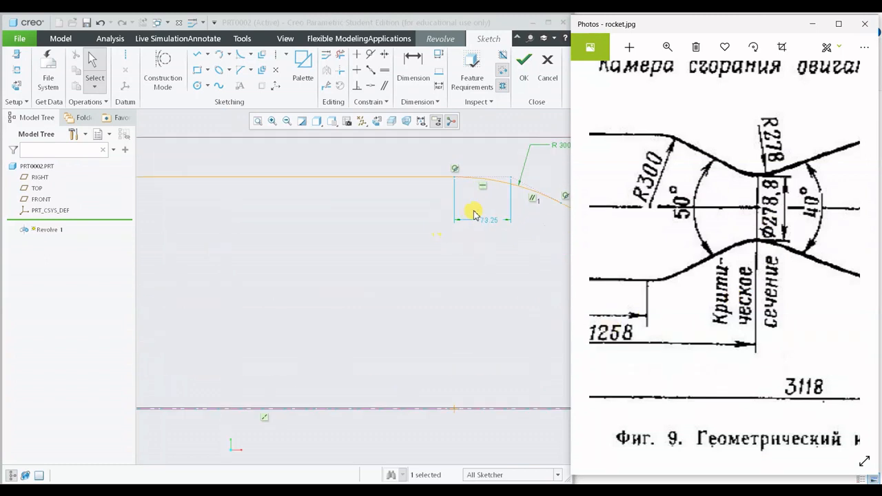
drag(693, 257, 804, 263)
drag(550, 291, 487, 289)
scroll(486, 293, up, 4)
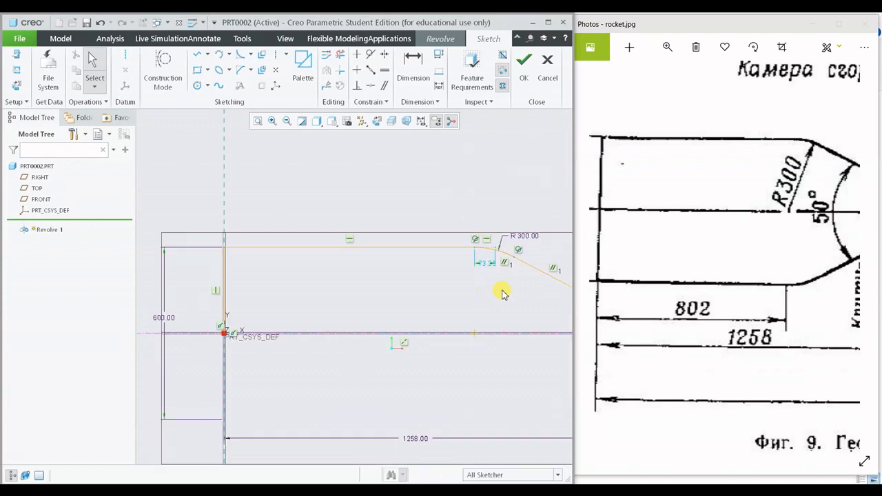
scroll(501, 293, up, 2)
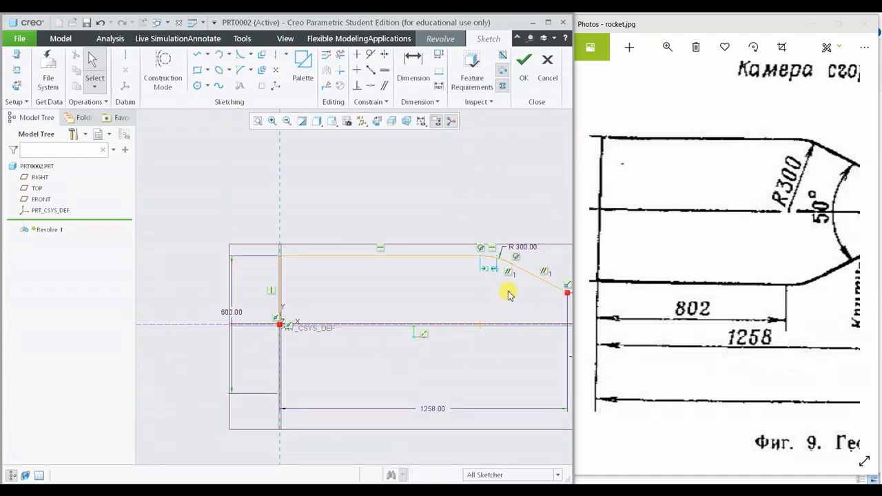
- Dimension the horizontal distance from the vertical reference to the fillet's theoretical corner point and set it to 802
middle_drag(487, 285, 500, 253)
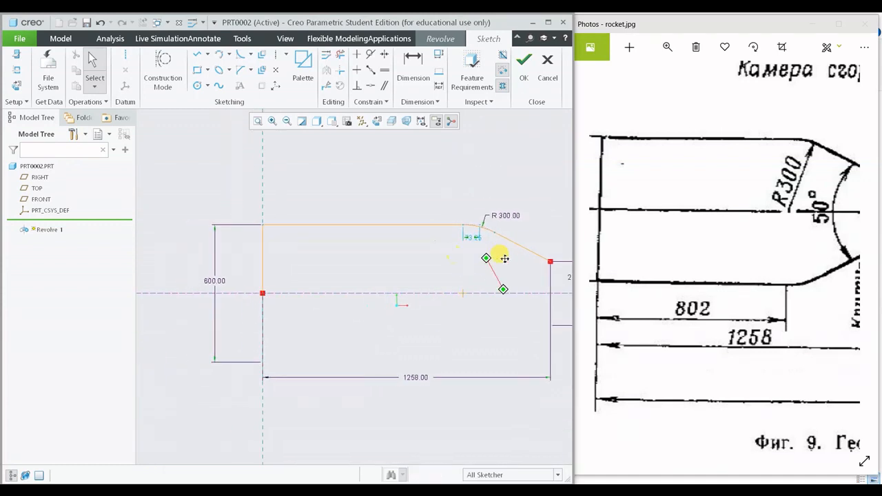
click(414, 69)
scroll(455, 248, down, 5)
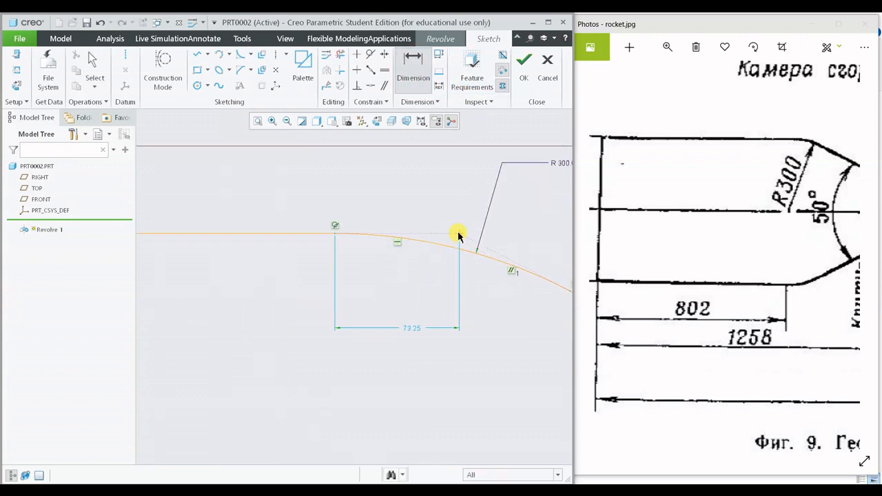
scroll(444, 304, up, 5)
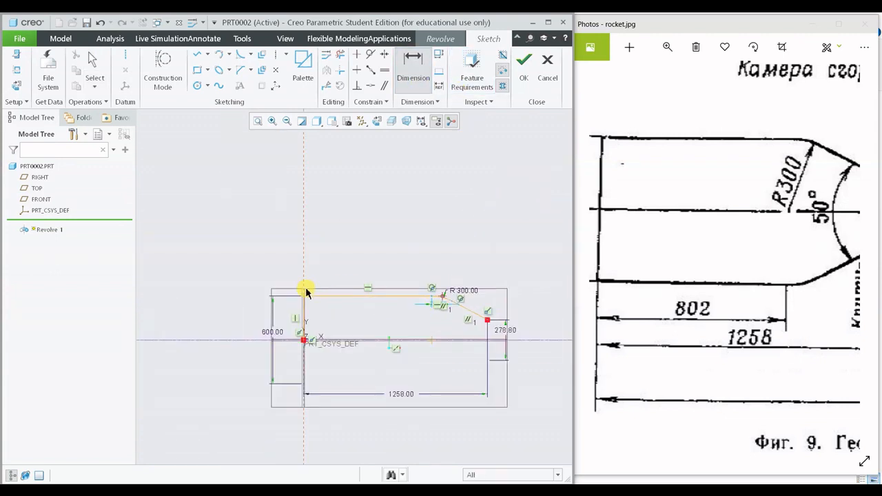
middle_click(360, 259)
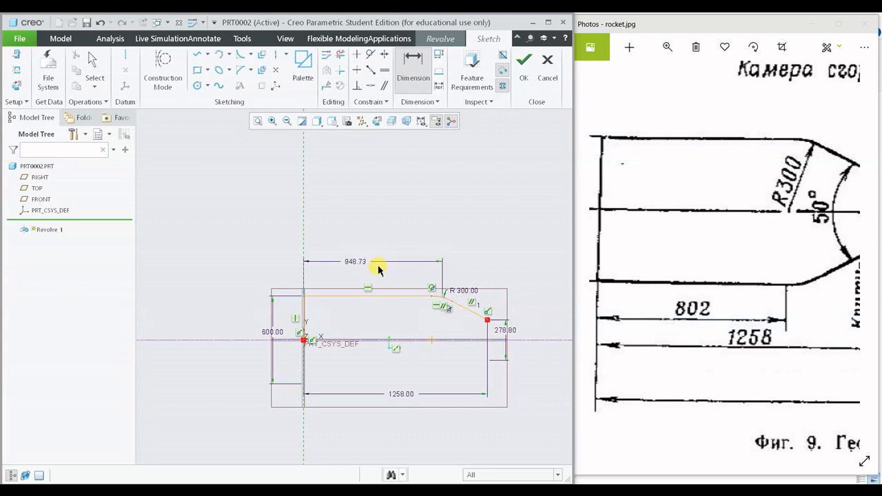
click(359, 258)
text(802)
key(Return)
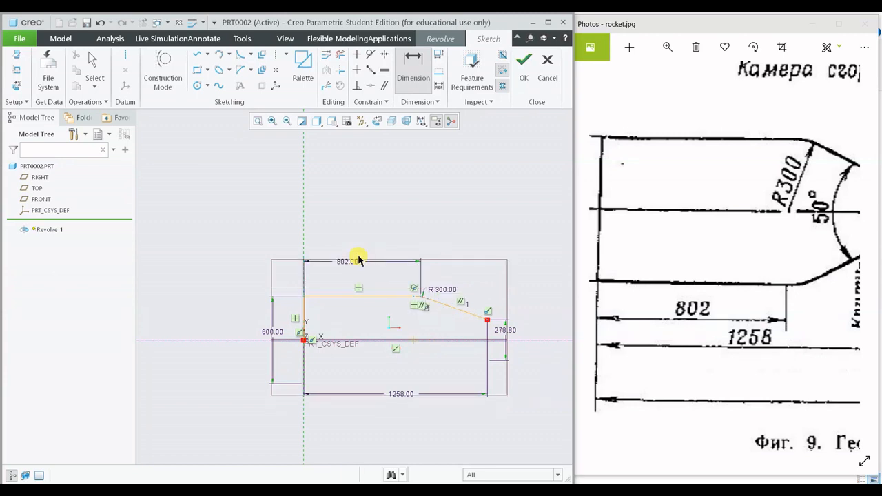
middle_click(411, 206)
- Move the 802 dimension higher above the chamber profile
scroll(253, 284, down, 2)
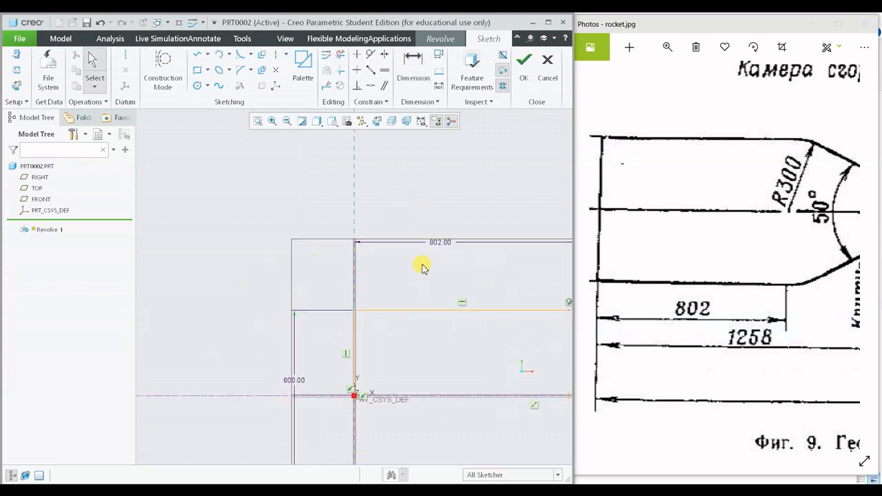
drag(439, 243, 438, 221)
mouse_move(512, 283)
ctrl+middle_down()
mouse_move(410, 257)
mouse_move(304, 260)
ctrl+middle_up()
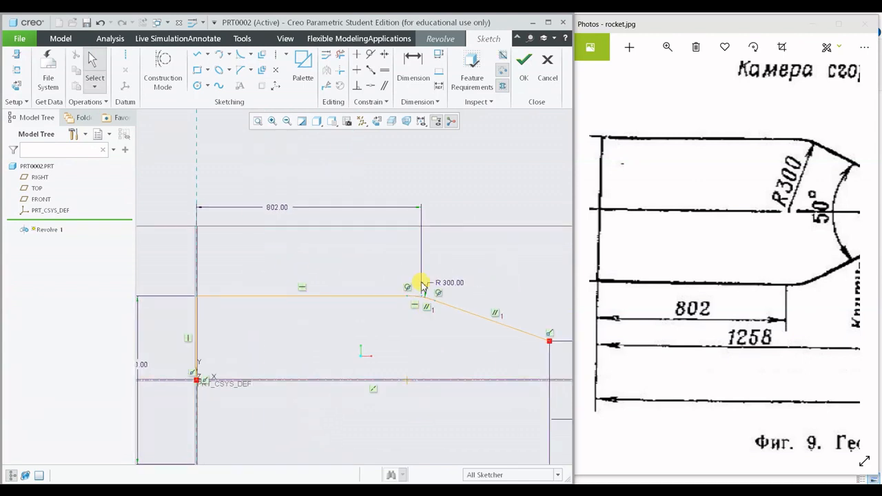
scroll(421, 285, down, 4)
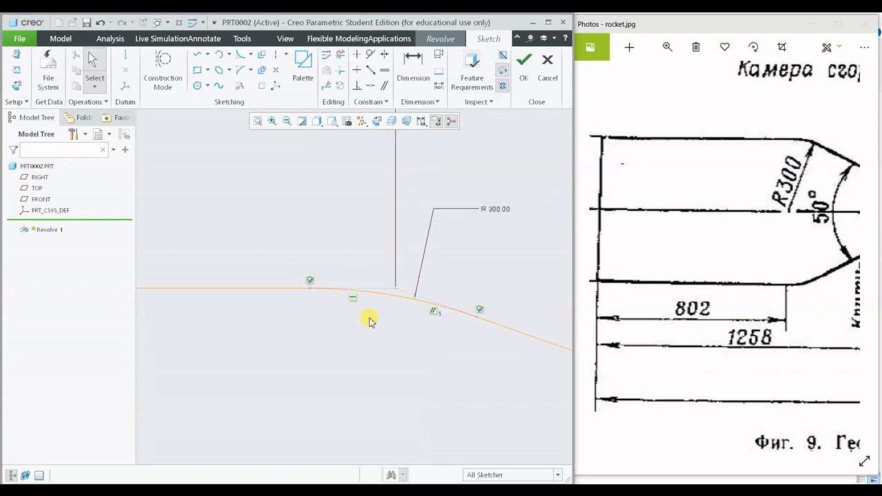
scroll(368, 317, up, 4)
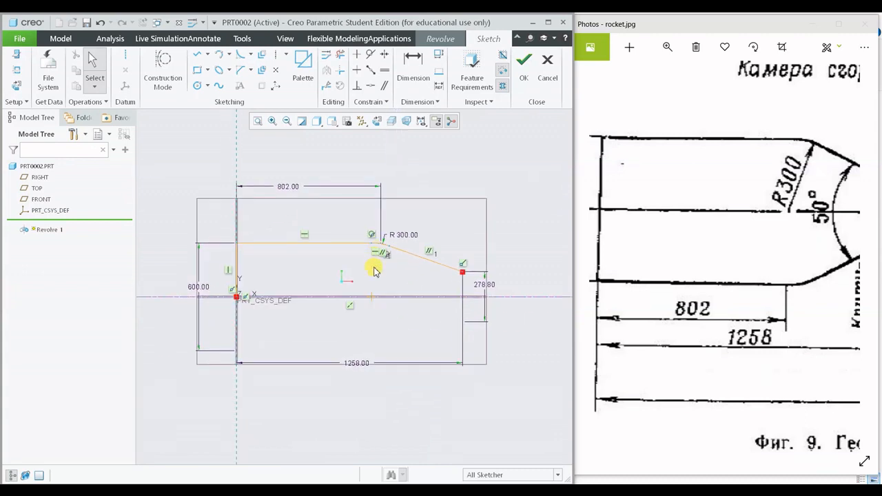
- Examine the nozzle section of the rocket.jpg drawing from the throat to the exit diameter
scroll(389, 279, down, 3)
shift+middle_drag(418, 278, 240, 264)
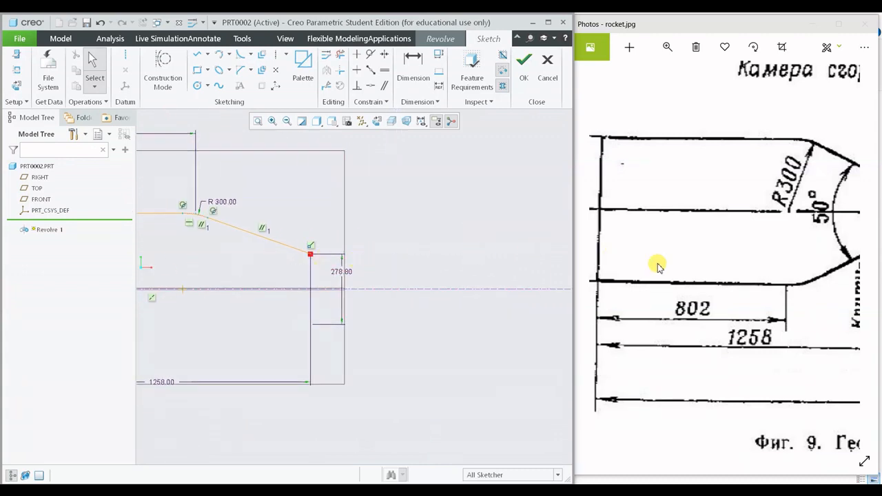
drag(713, 272, 598, 266)
drag(791, 279, 694, 317)
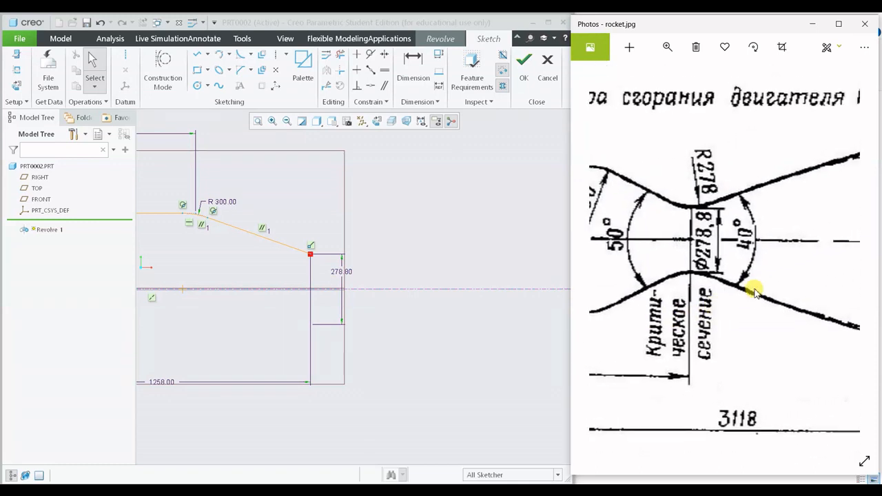
drag(755, 289, 626, 305)
drag(759, 300, 661, 300)
drag(825, 308, 728, 306)
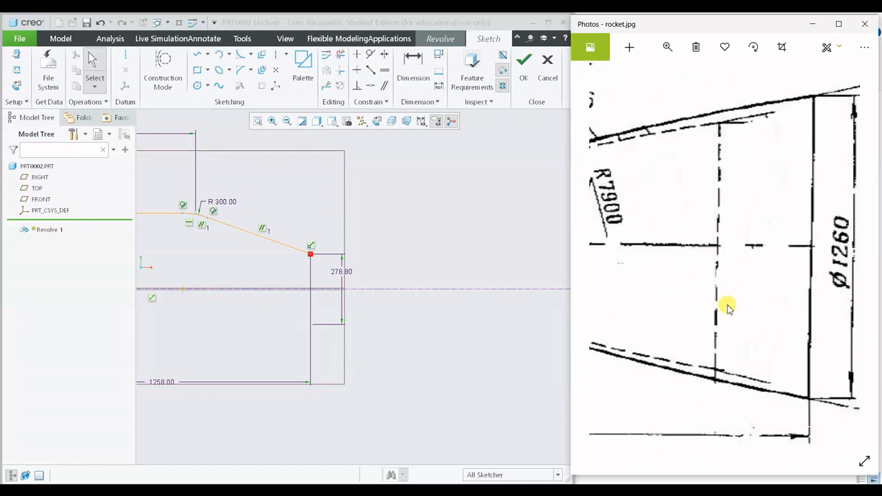
drag(852, 251, 821, 248)
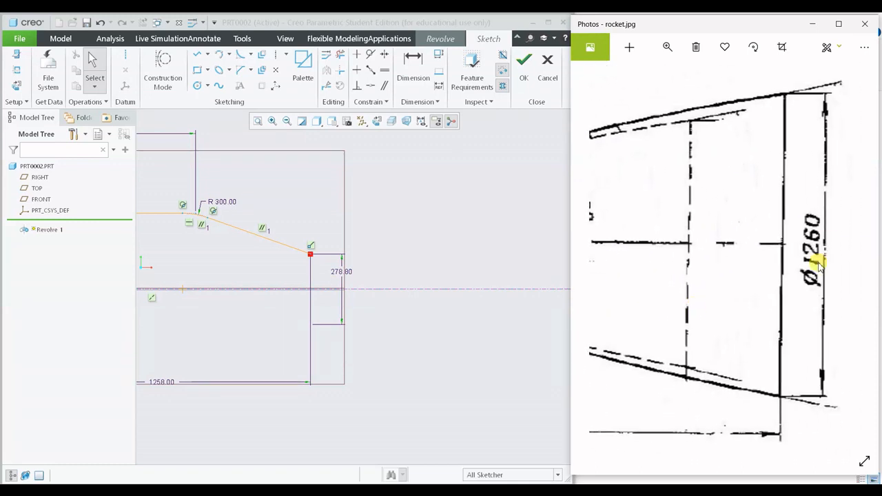
- Sketch a vertical nozzle exit line about 356 long, ending on the centerline about 2152 from the vertical reference
click(196, 54)
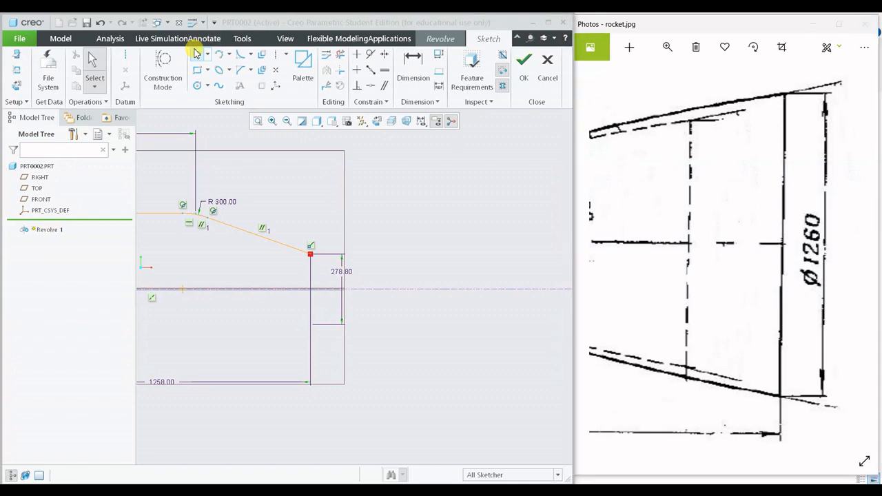
click(536, 199)
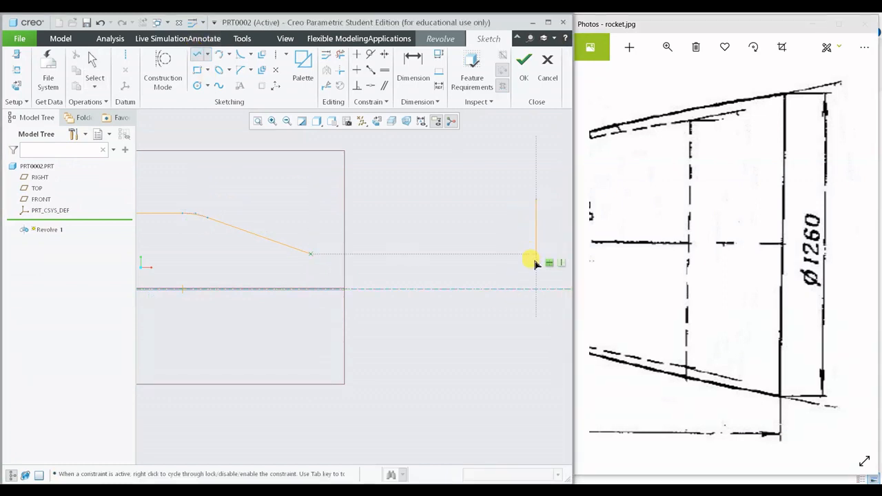
click(536, 289)
middle_click(480, 262)
middle_click(481, 262)
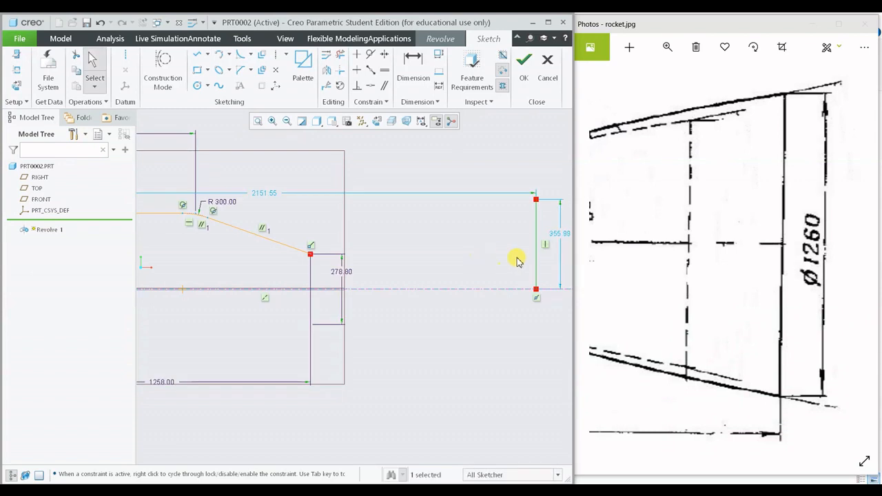
- Dimension the nozzle exit line as a diameter about the centerline and set it to 1260
shift+middle_drag(516, 258, 386, 238)
click(414, 73)
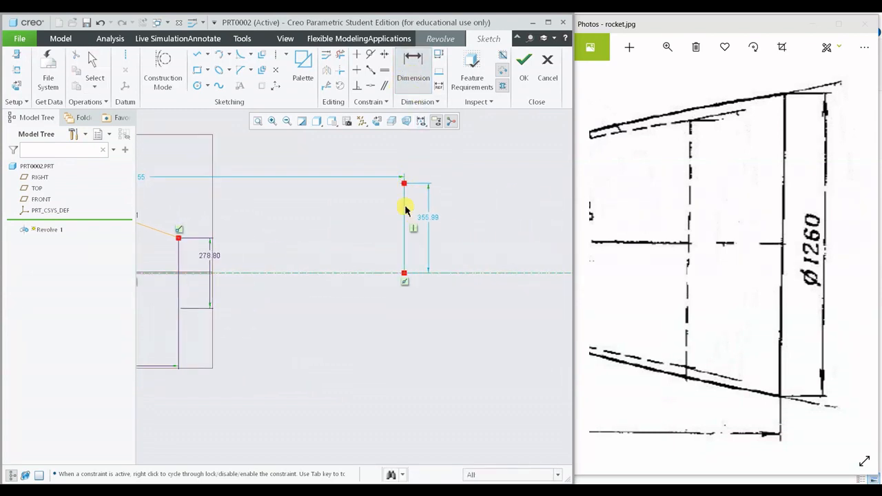
middle_click(500, 262)
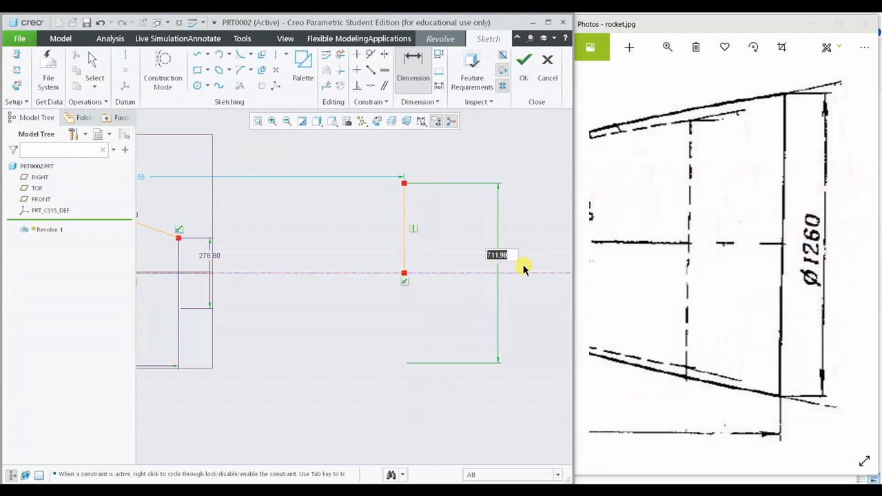
text(1260)
key(Return)
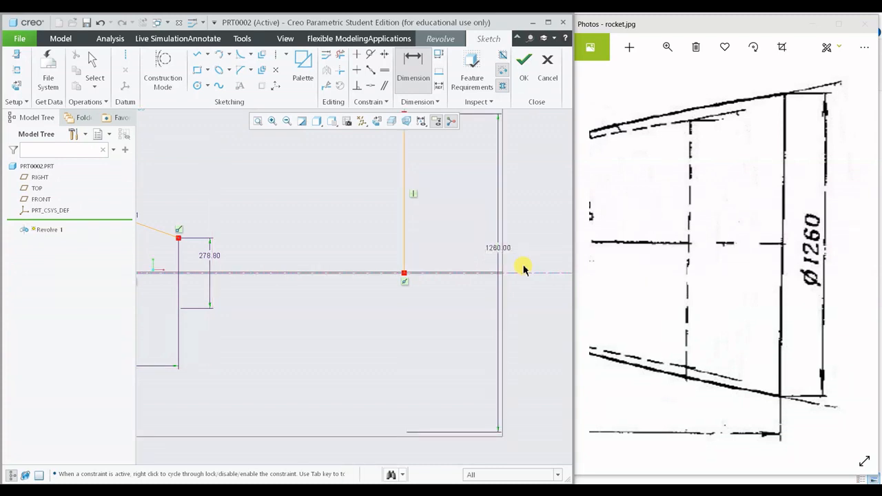
click(259, 121)
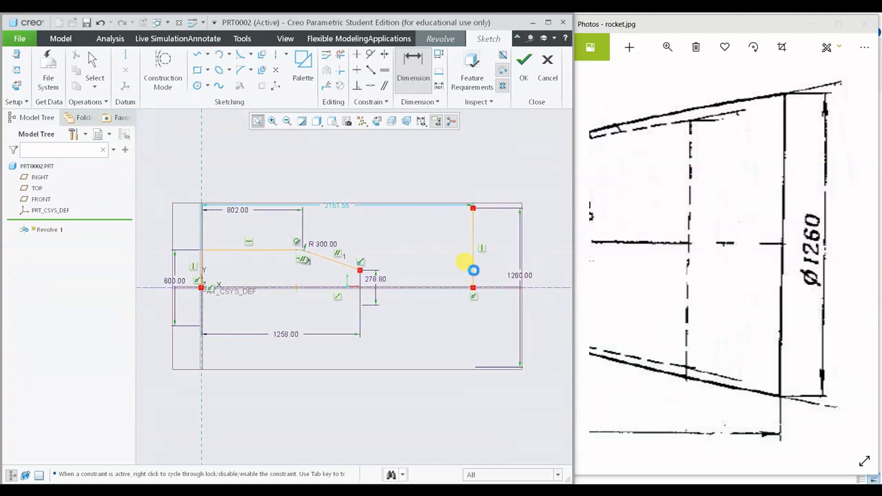
- Dimension the horizontal distance from the vertical reference to the nozzle exit line and set it to 3118
scroll(669, 317, down, 5)
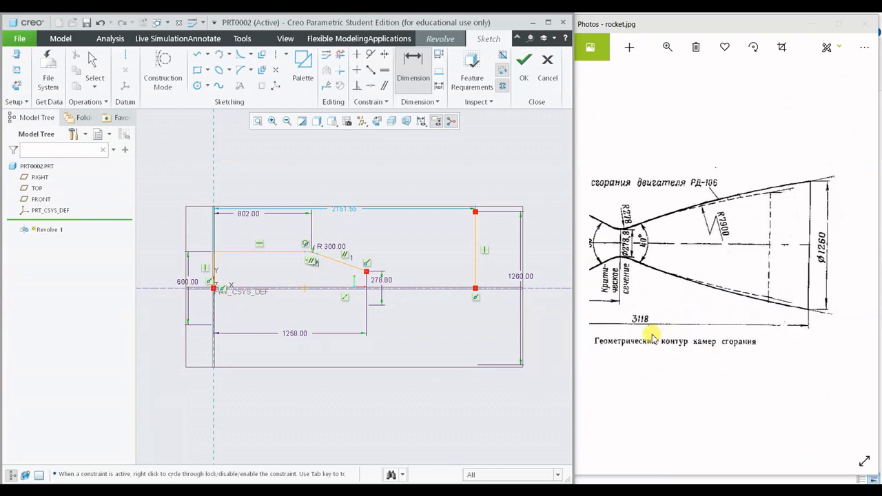
drag(659, 336, 732, 329)
scroll(733, 329, up, 2)
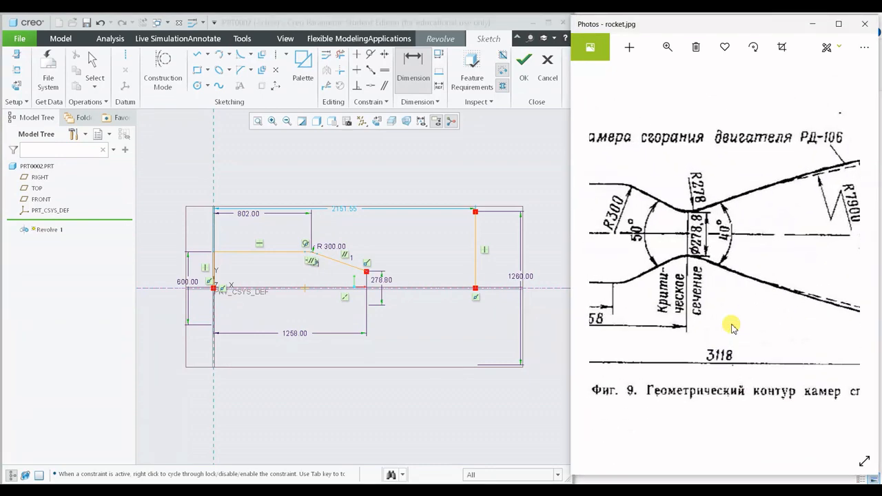
click(414, 195)
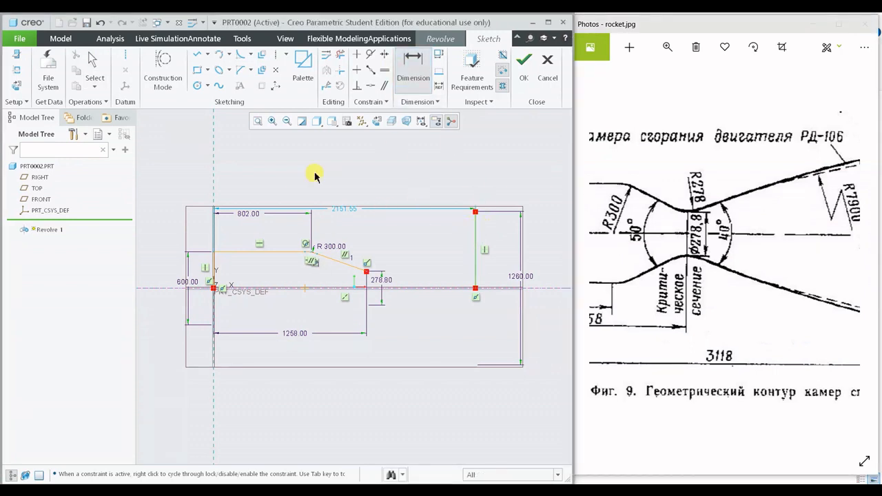
click(212, 193)
middle_click(386, 183)
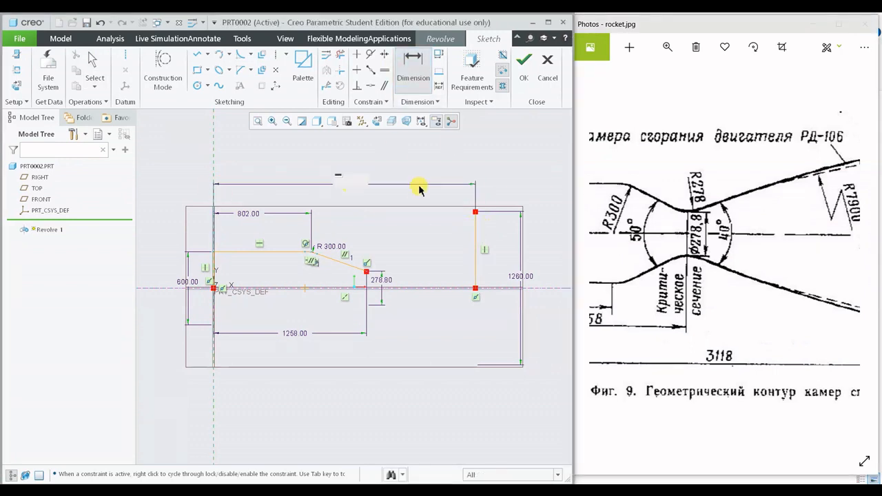
text(3118.00)
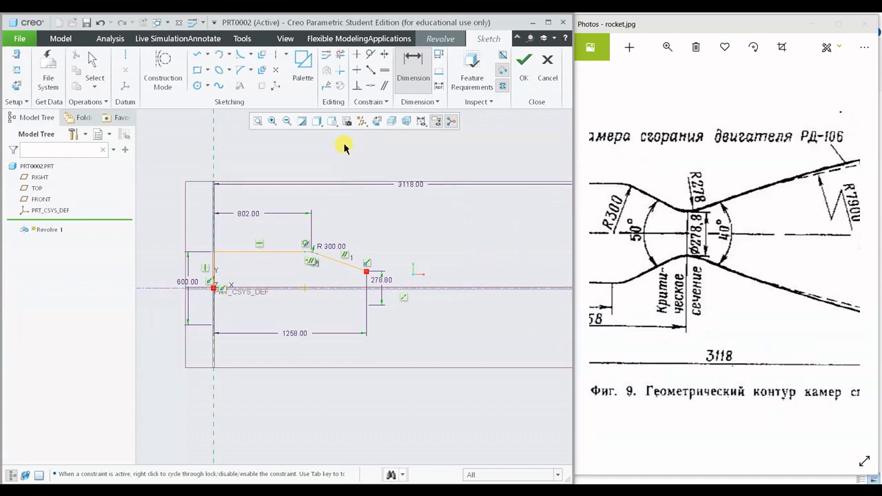
click(257, 122)
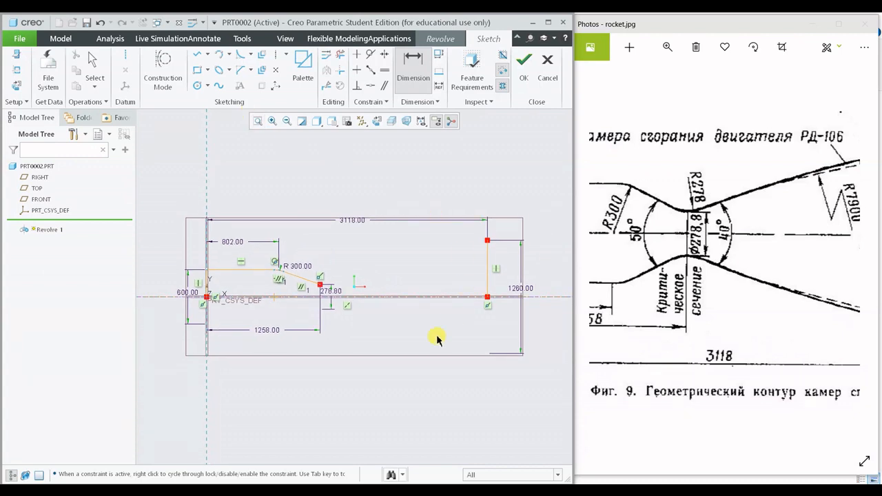
- Hide the sketch dimensions to inspect the bare chamber and nozzle profile, and show them again
click(422, 123)
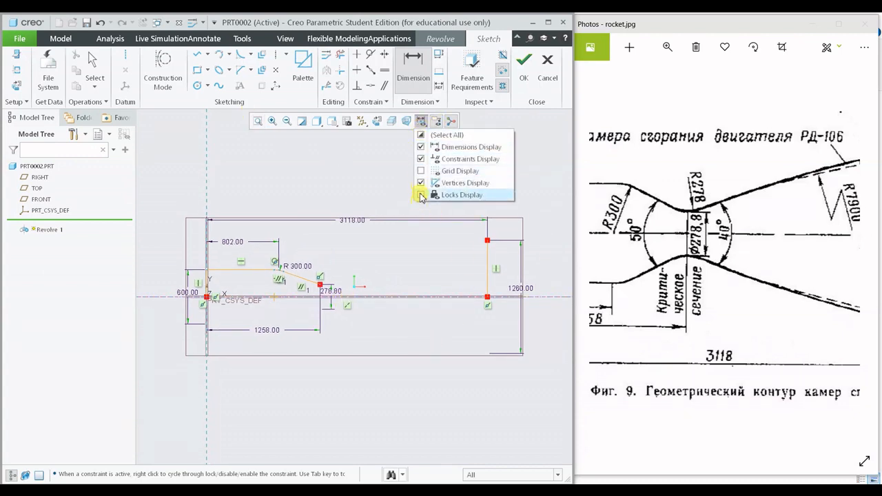
click(421, 146)
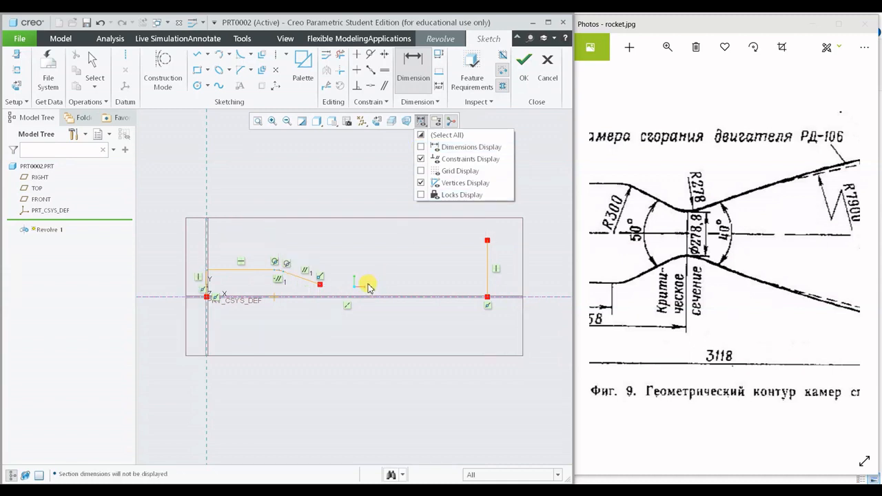
scroll(399, 272, down, 3)
scroll(307, 306, up, 4)
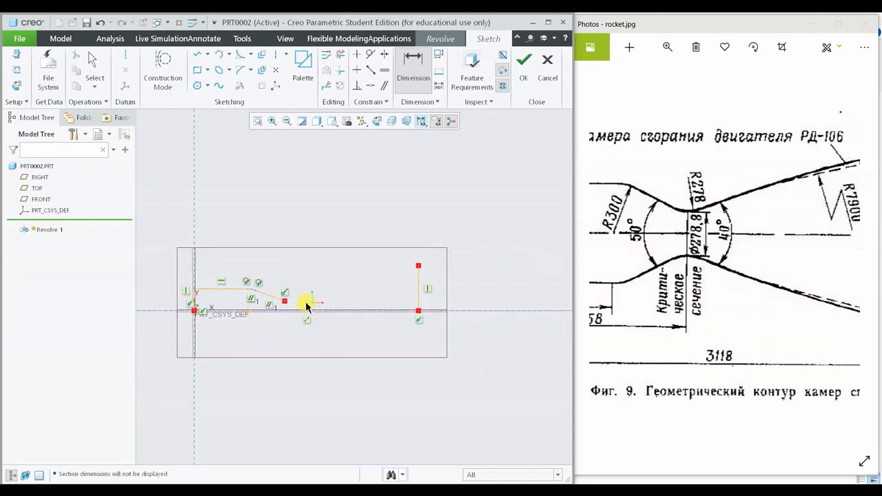
scroll(262, 322, down, 2)
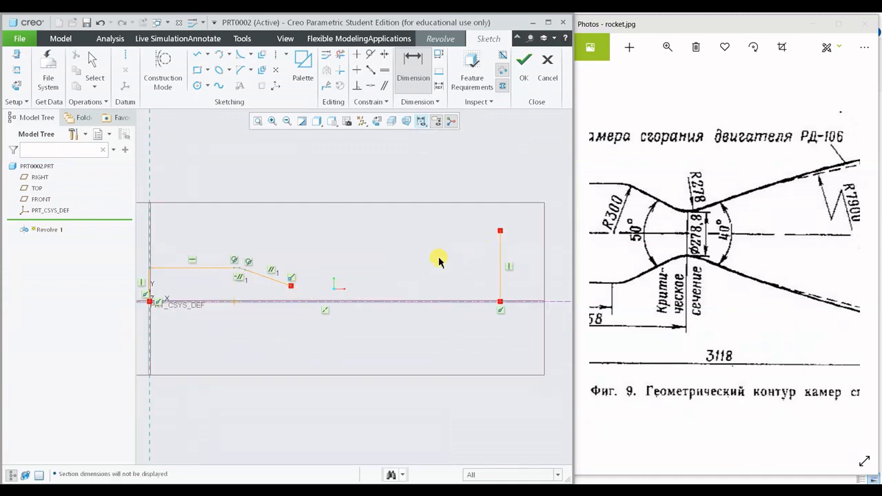
click(420, 122)
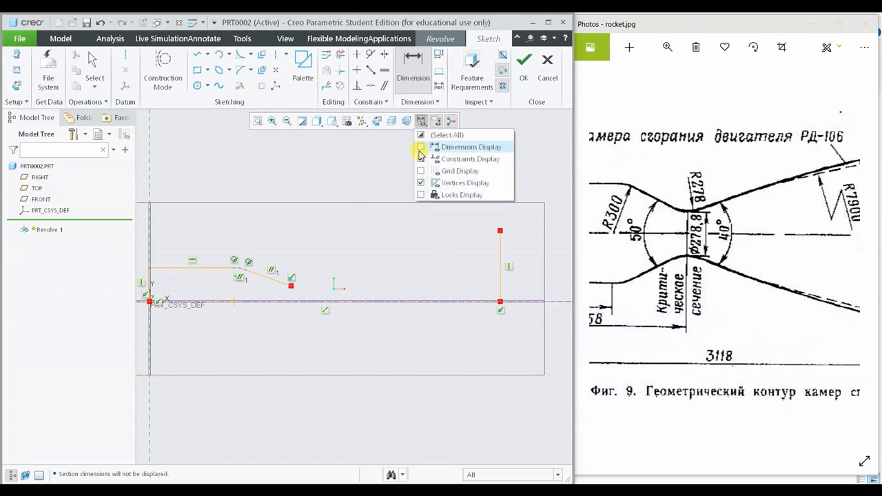
click(421, 147)
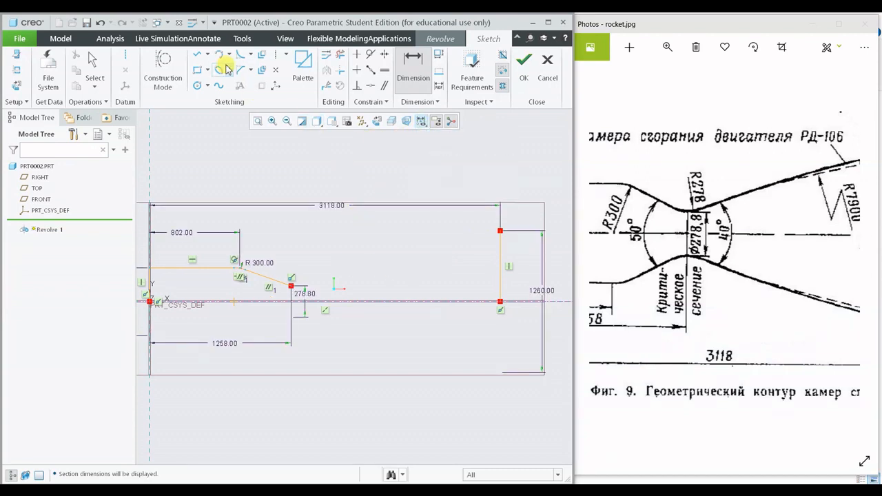
- Sketch a straight line from the throat point to the upper end of the nozzle exit line
click(202, 55)
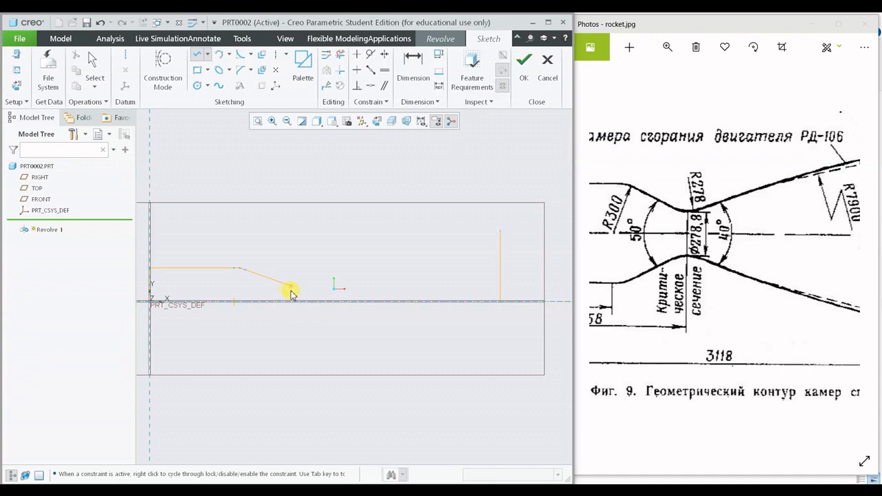
click(291, 286)
click(501, 235)
middle_click(423, 277)
middle_click(426, 275)
shift+middle_drag(429, 275, 411, 271)
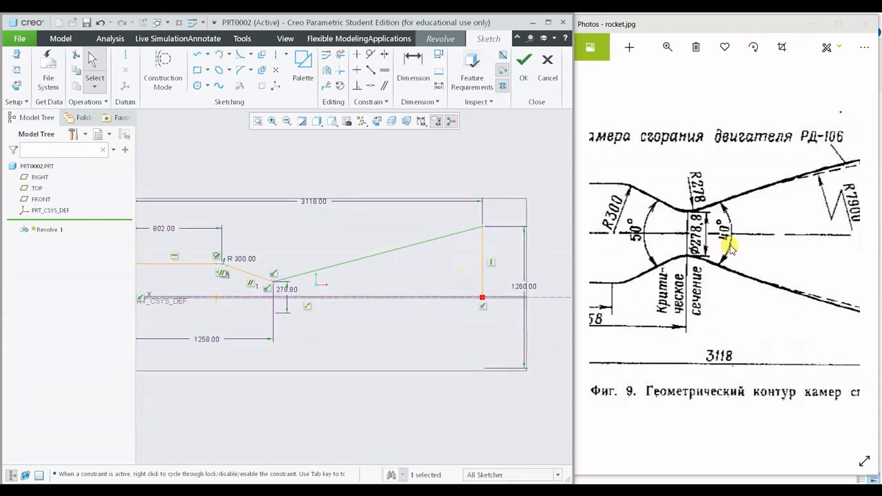
- Check the nozzle wall's shape in the rocket.jpg drawing and remove the straight line between throat and exit
drag(730, 246, 614, 262)
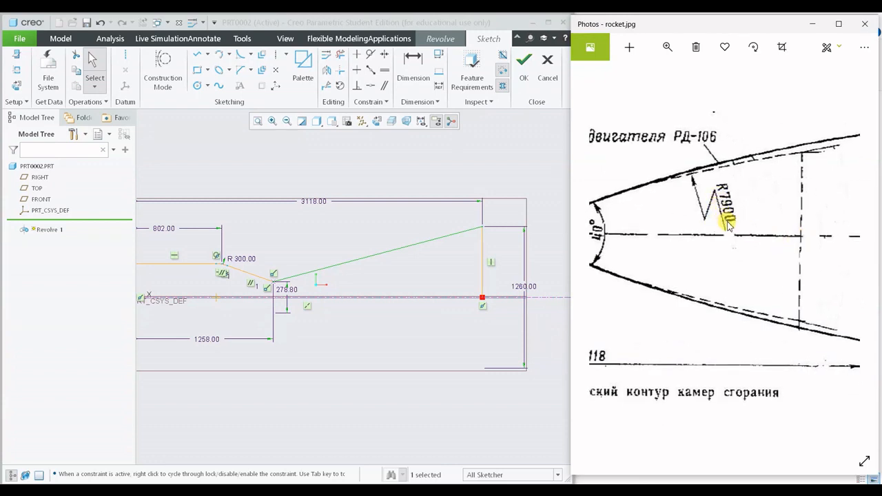
click(416, 282)
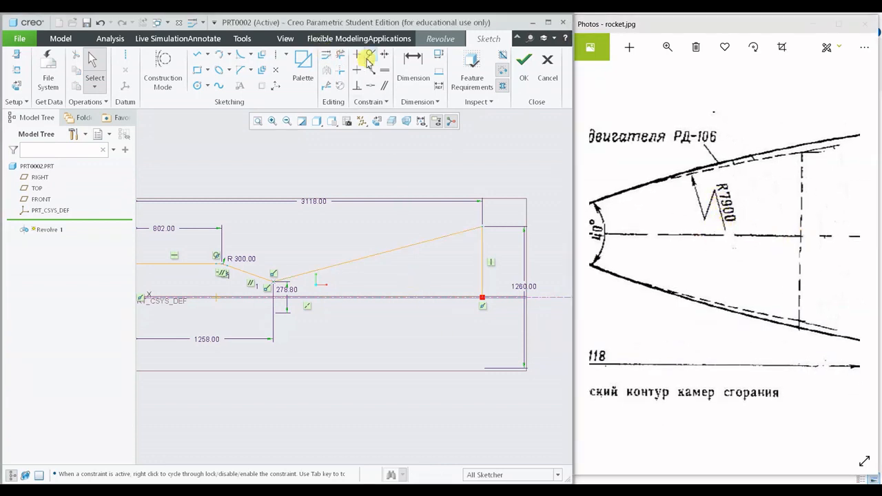
click(340, 55)
click(372, 262)
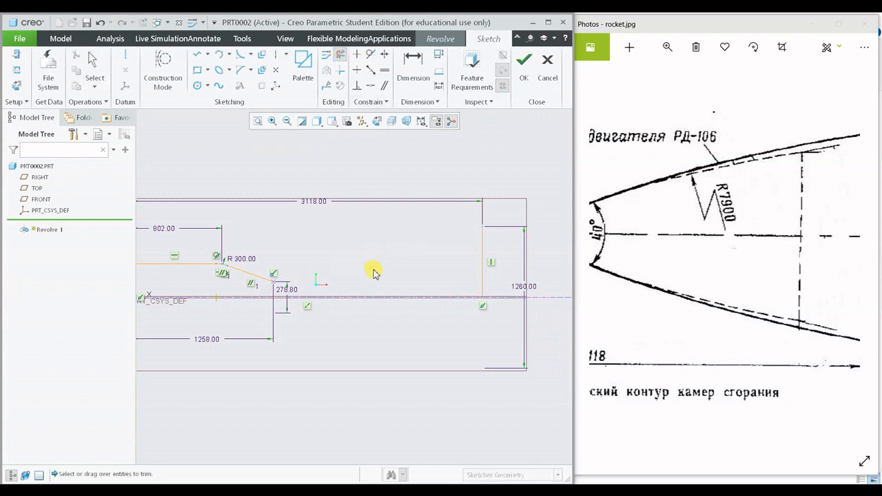
key(Escape)
- Sketch a 3-point arc of about 8800 radius from the throat point to the exit line's upper end, bulging away from the centerline
click(229, 56)
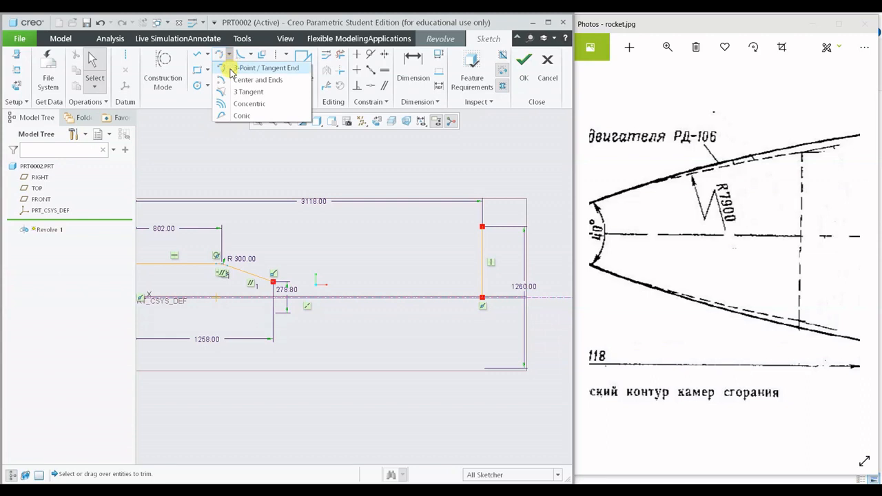
click(268, 68)
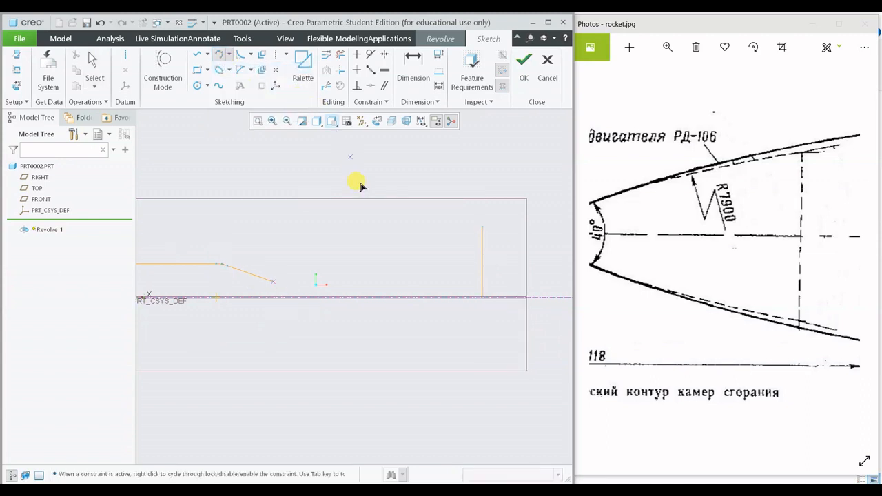
click(275, 282)
click(483, 227)
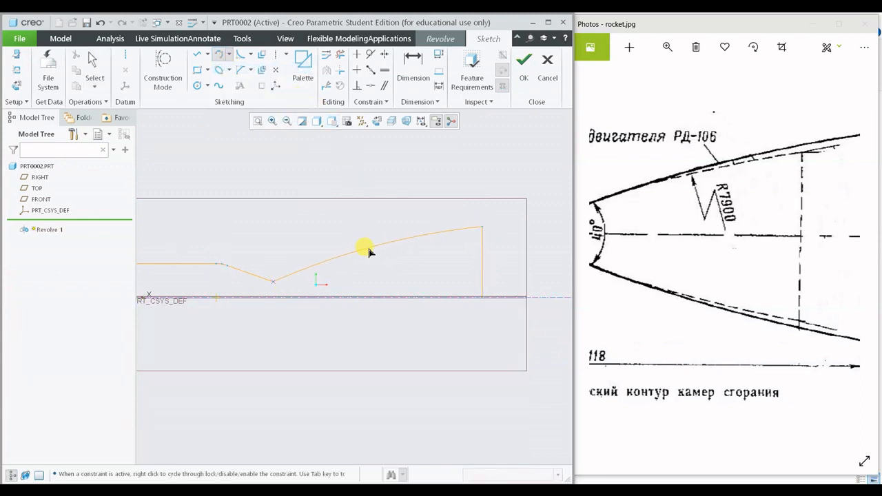
click(451, 255)
middle_click(452, 255)
drag(386, 206, 358, 232)
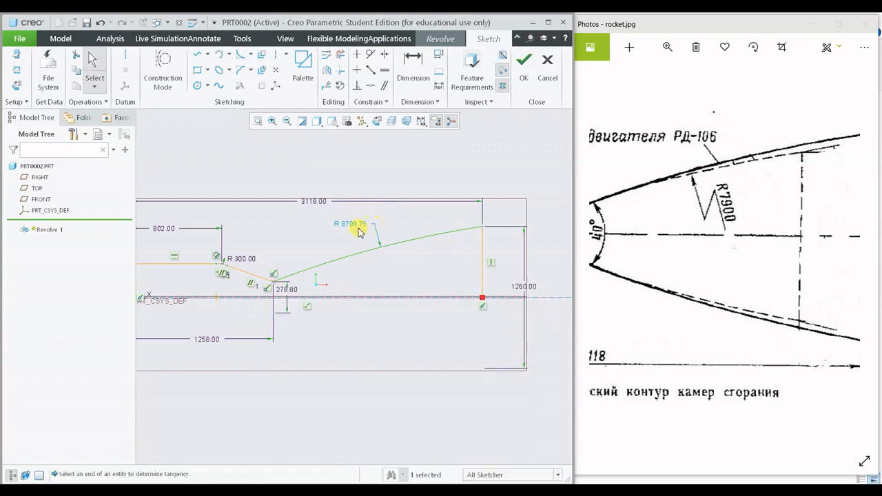
- Set the nozzle wall arc's radius to 7900
double_click(352, 228)
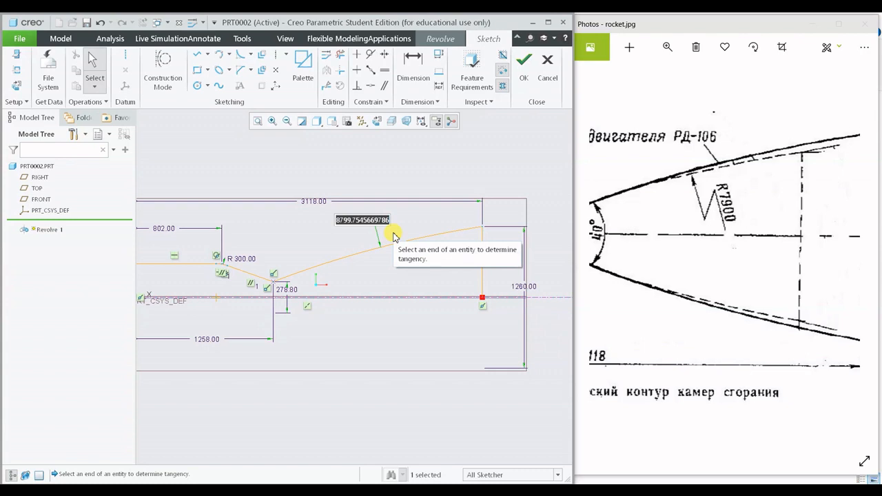
text(7900)
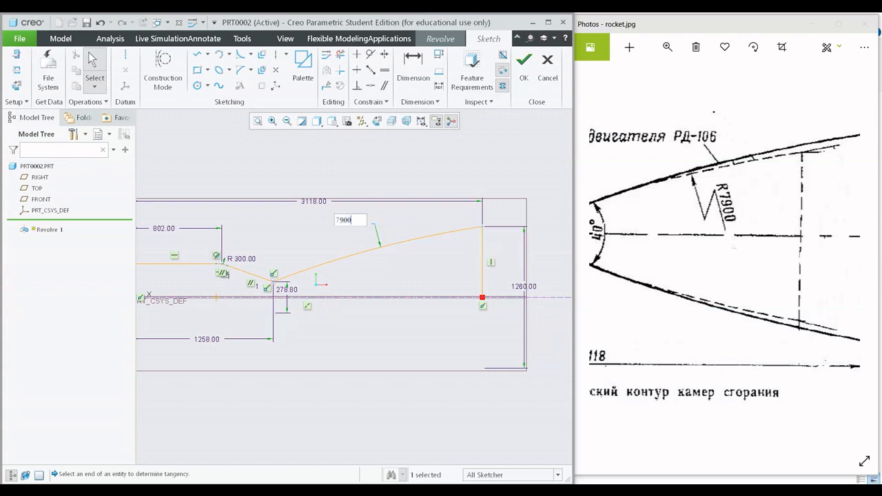
key(Return)
click(397, 235)
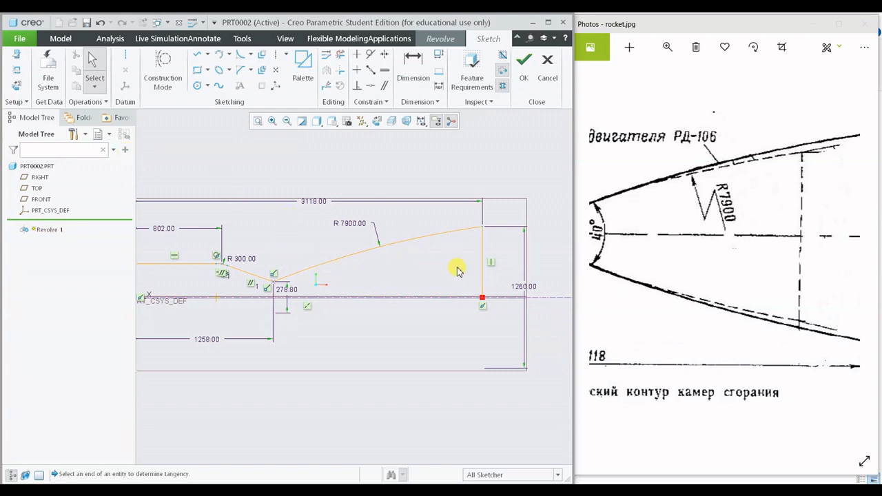
- Add a circular fillet of about 72 radius at the throat between the converging line and the nozzle wall arc
scroll(338, 262, down, 3)
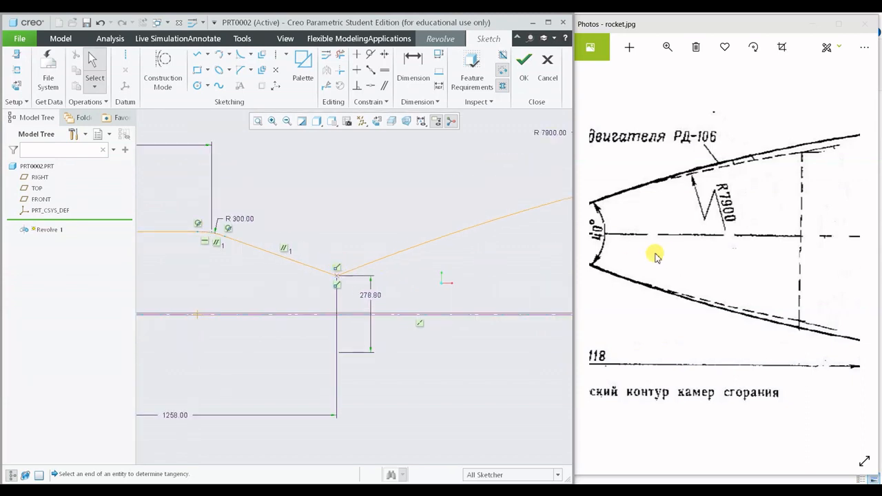
drag(656, 252, 752, 256)
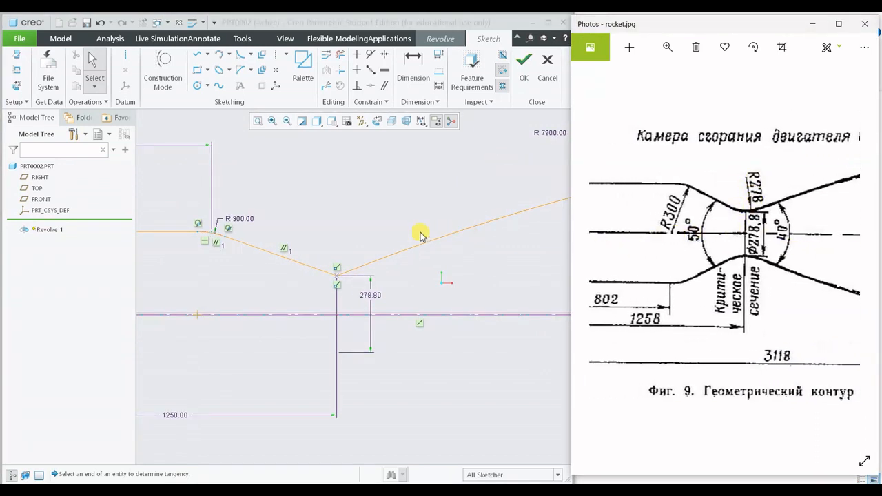
scroll(335, 280, down, 4)
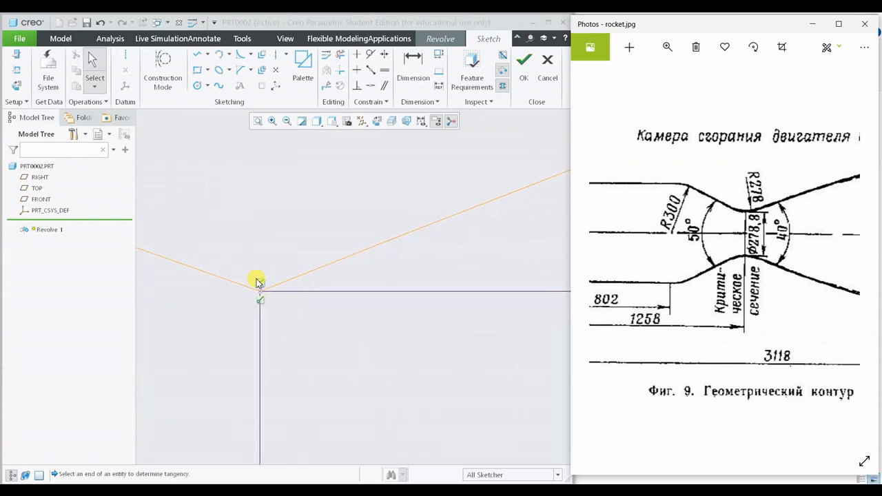
scroll(260, 283, up, 5)
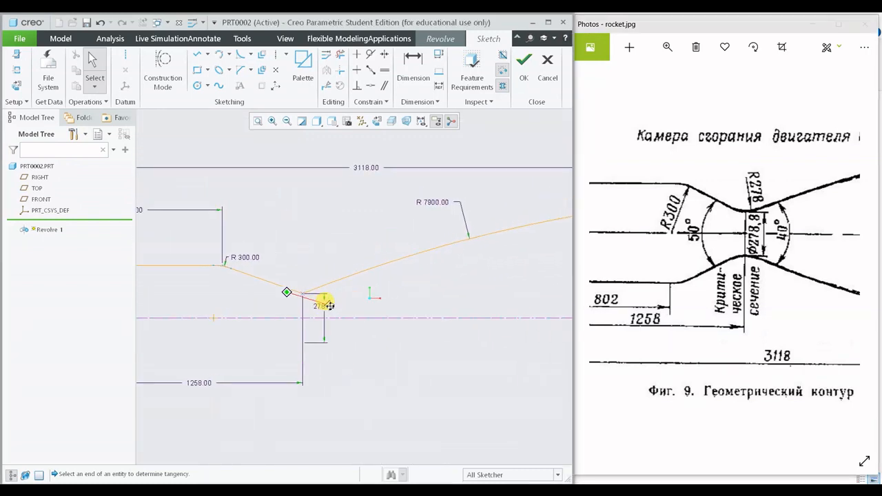
scroll(318, 266, down, 4)
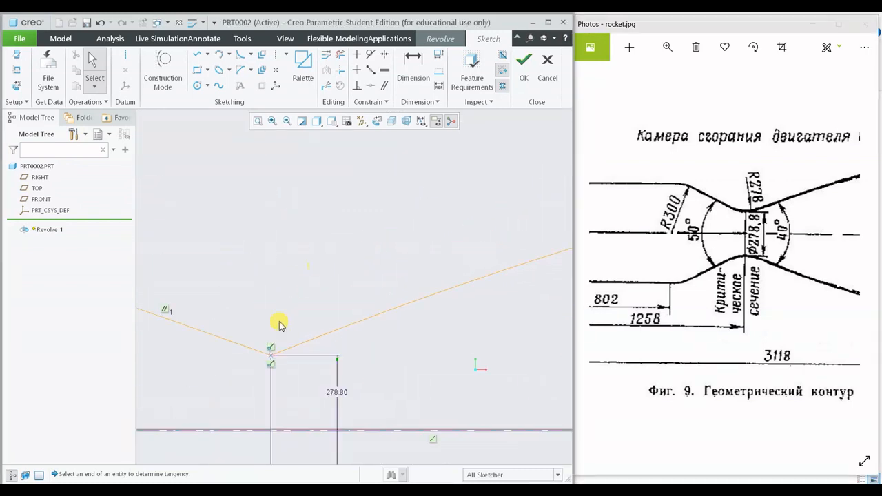
click(252, 54)
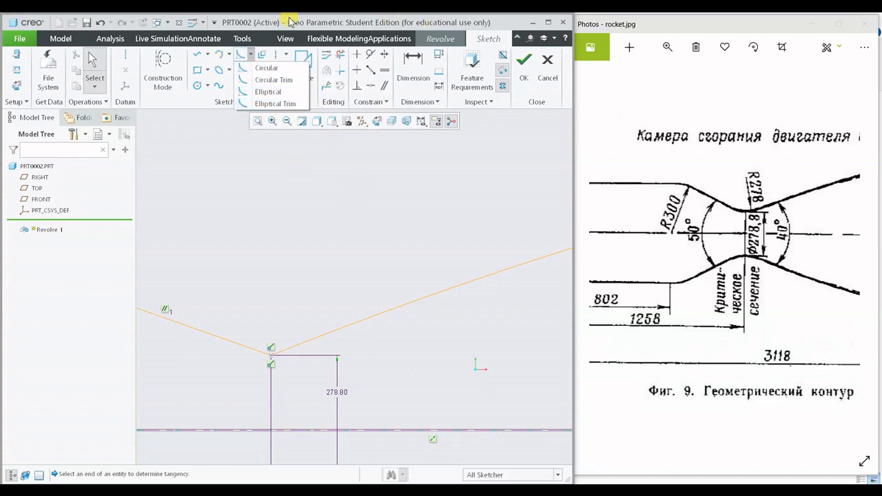
click(267, 68)
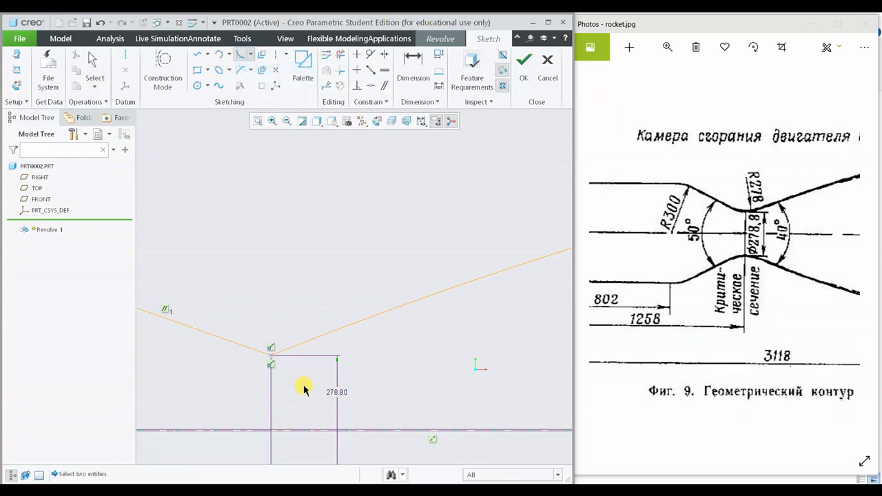
click(286, 354)
click(236, 351)
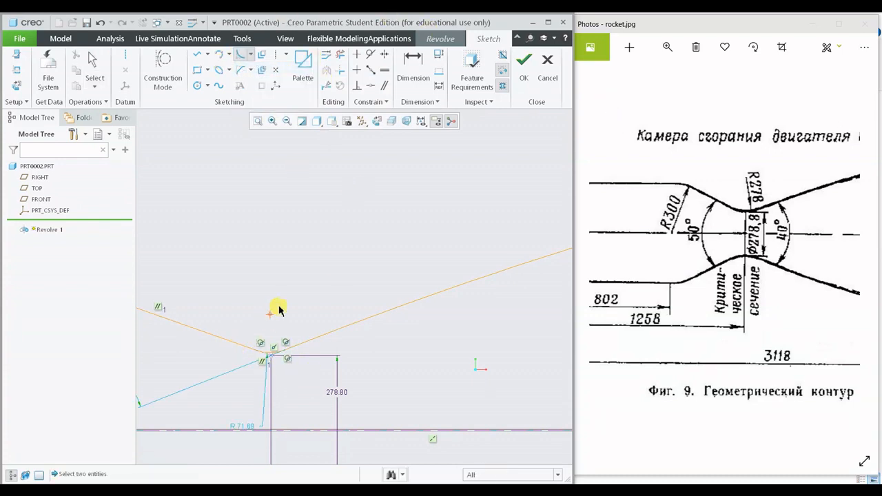
middle_click(272, 351)
scroll(262, 371, down, 2)
scroll(247, 390, up, 3)
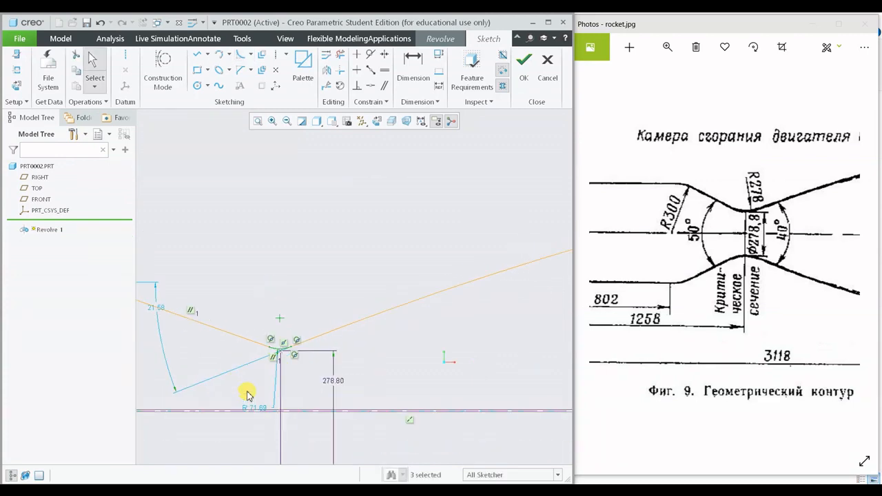
- Move the throat fillet's radius dimension above the throat and set the radius to 278
drag(262, 415, 285, 299)
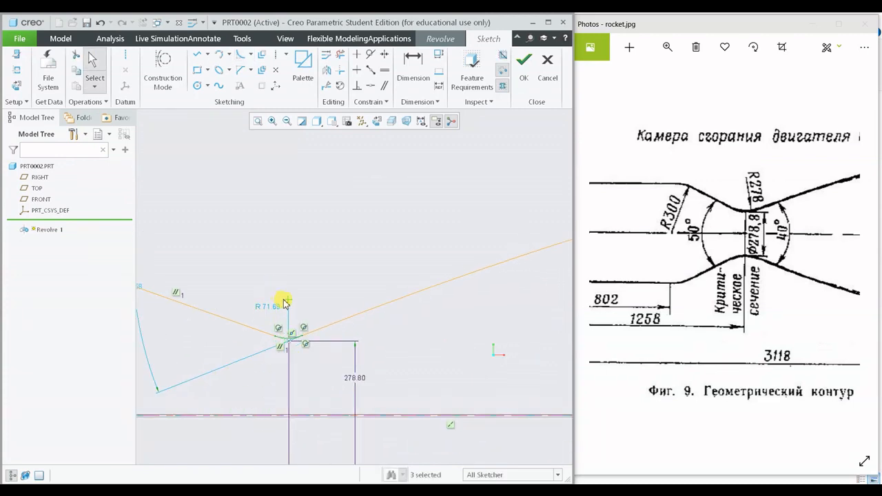
scroll(411, 290, up, 1)
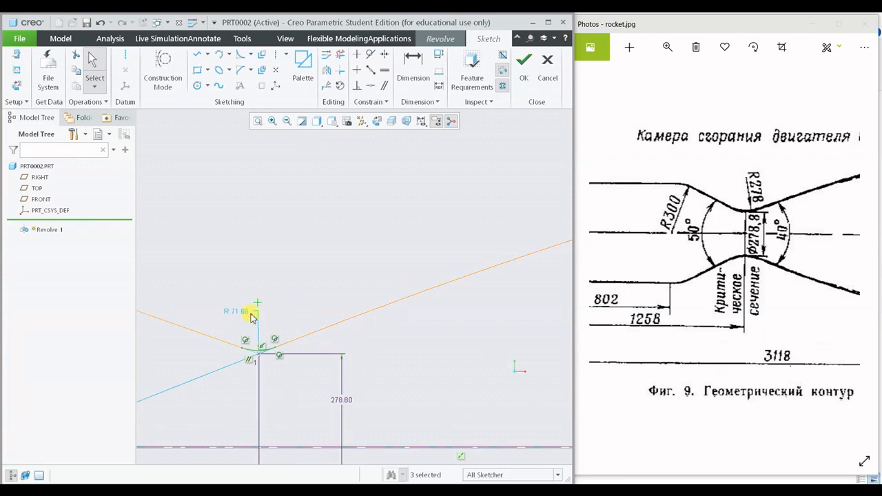
double_click(245, 316)
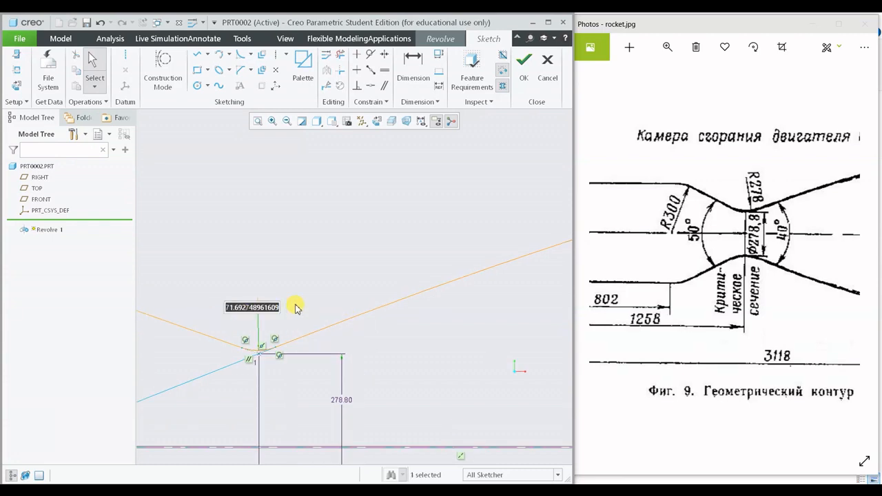
text(278.00)
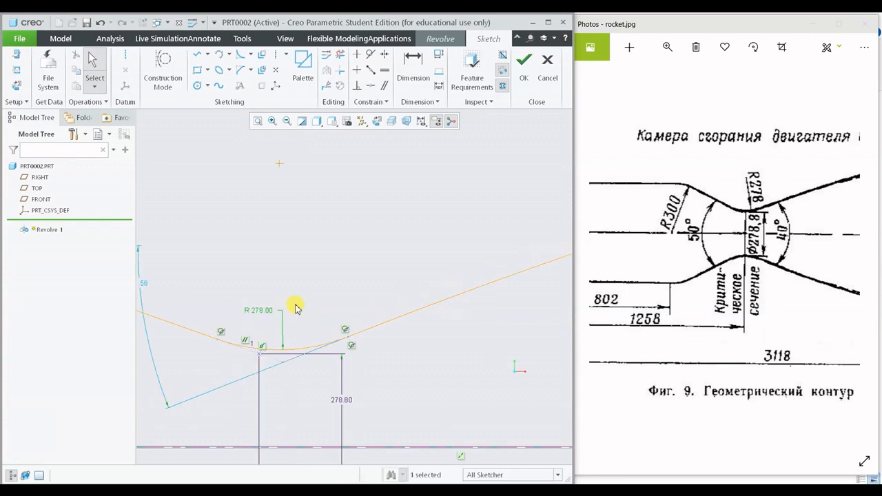
- Reposition the 3118 overall, 802 chamber and 1258 throat length dimensions farther from the profile
scroll(308, 297, up, 6)
scroll(264, 291, down, 6)
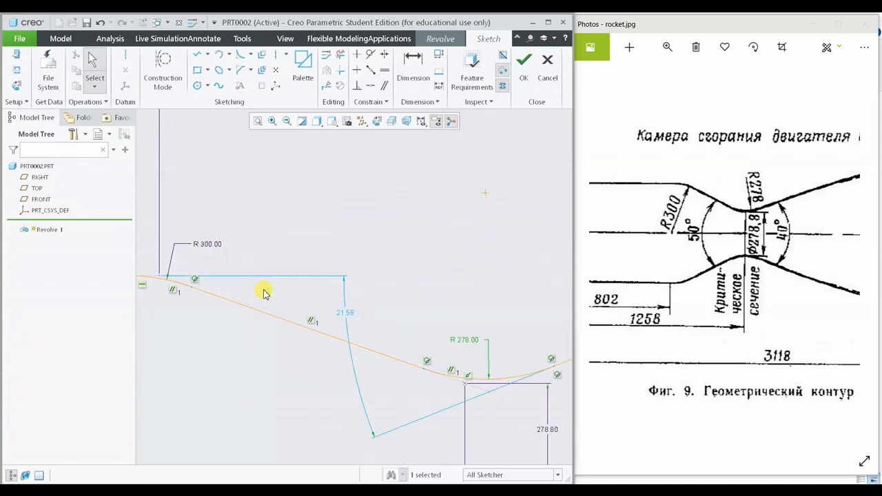
scroll(338, 354, up, 3)
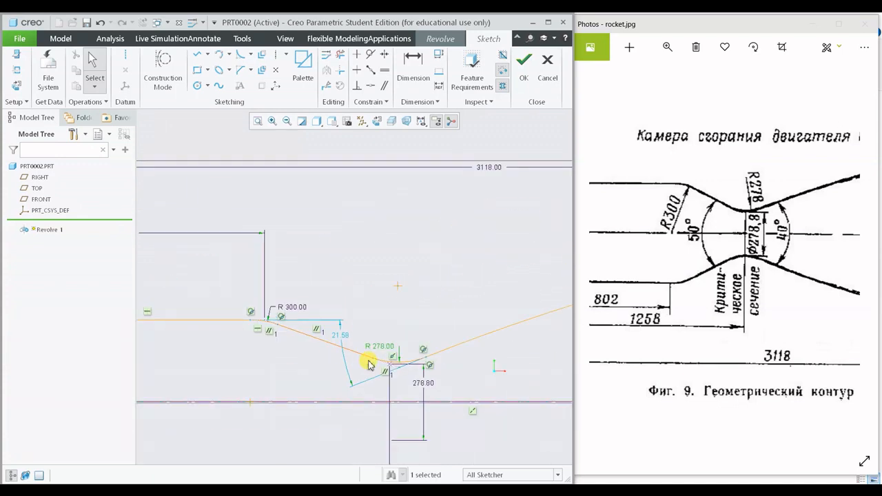
scroll(242, 322, up, 6)
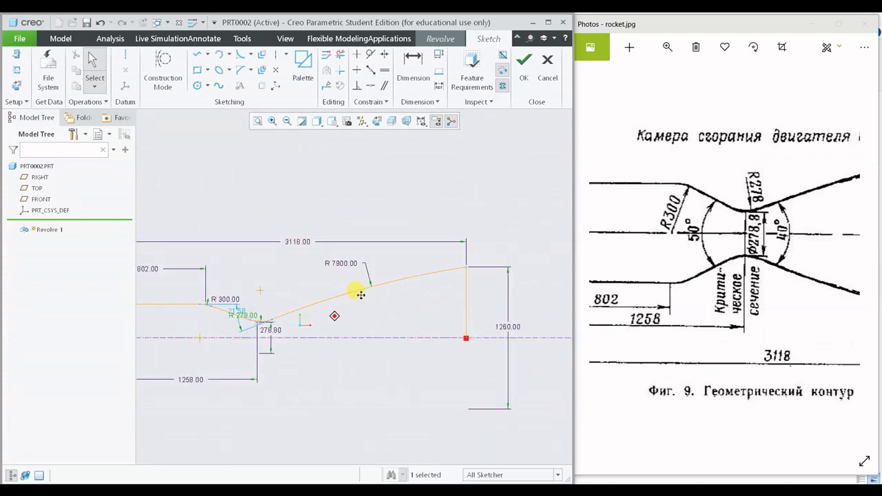
shift+middle_drag(357, 291, 369, 289)
drag(330, 221, 336, 184)
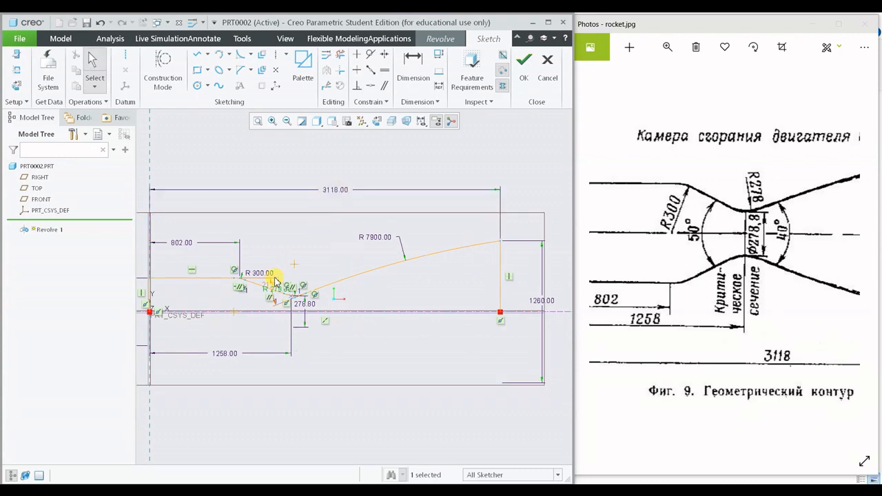
drag(187, 243, 194, 233)
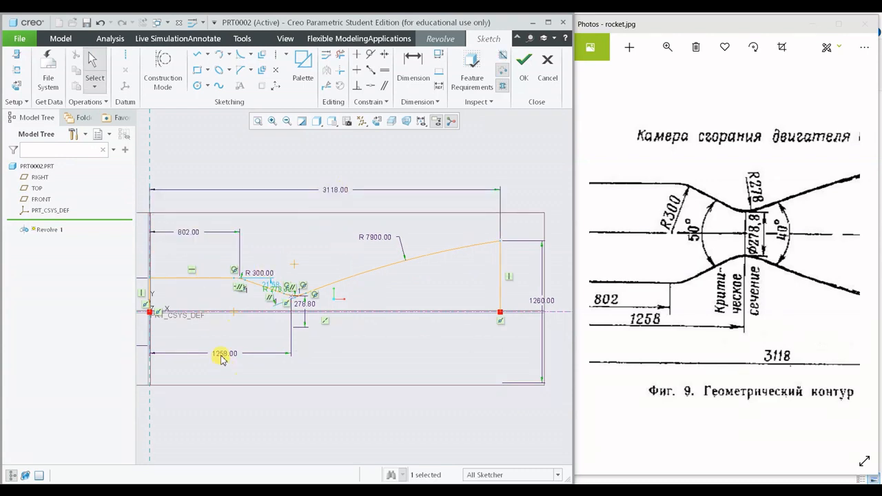
drag(223, 355, 223, 364)
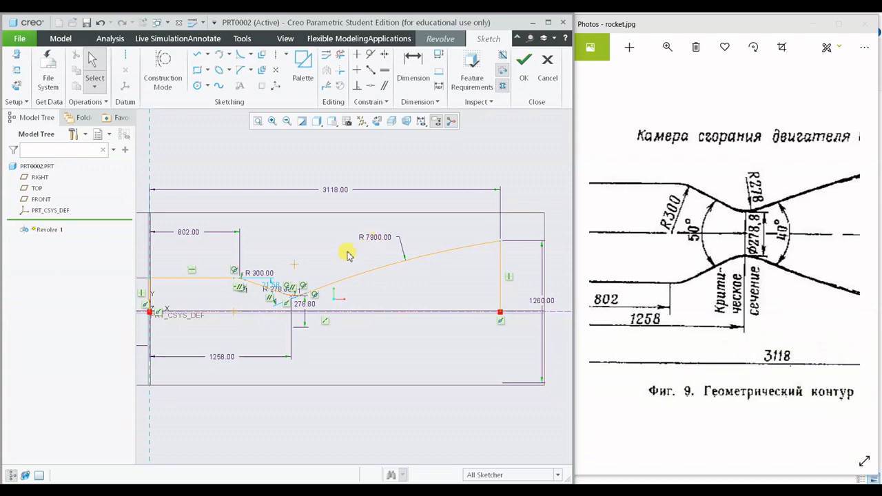
- Examine the throat fillet, the tangent intersection just below it, and where the 1258 and 278.80 dimensions attach
scroll(291, 299, up, 5)
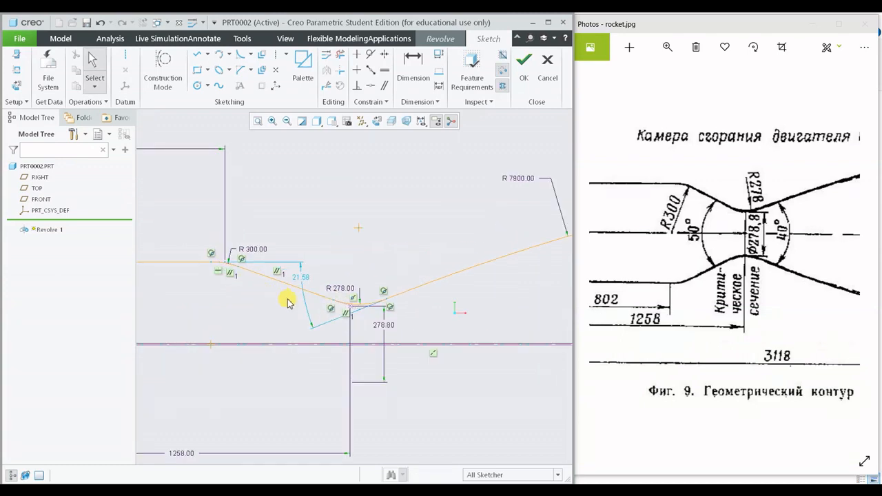
scroll(296, 299, up, 5)
shift+middle_drag(372, 273, 385, 226)
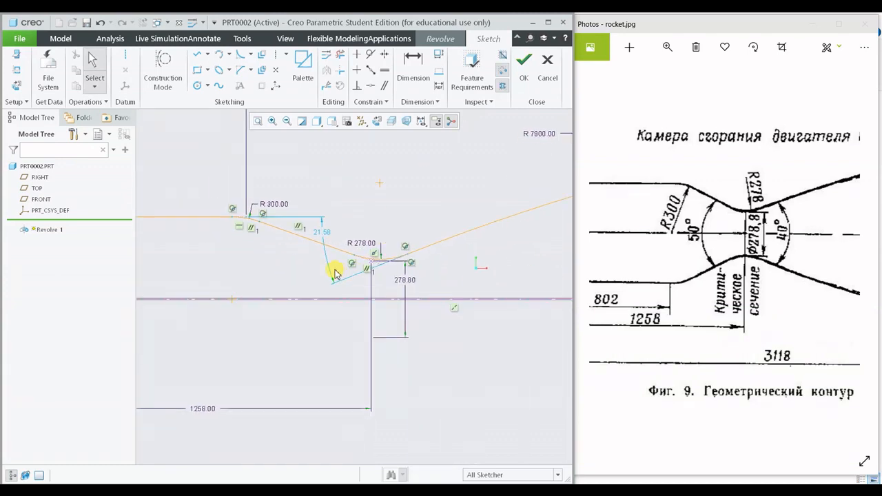
scroll(335, 272, down, 3)
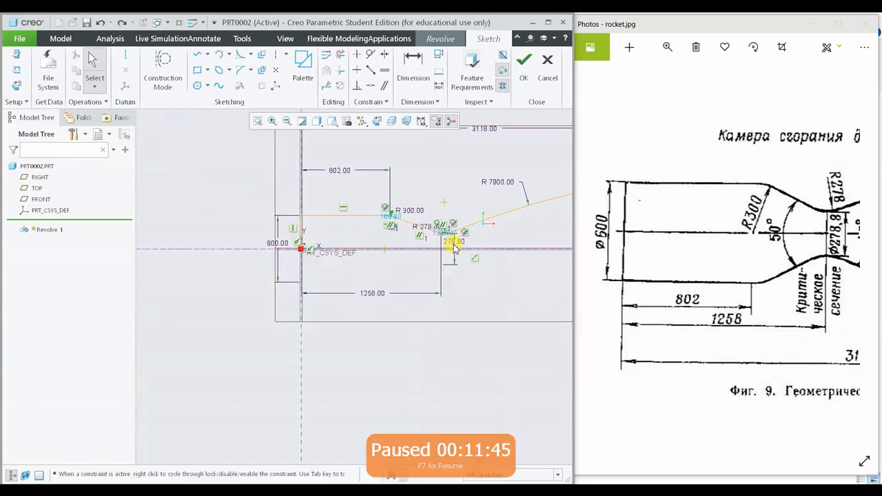
scroll(462, 233, up, 3)
scroll(465, 232, up, 4)
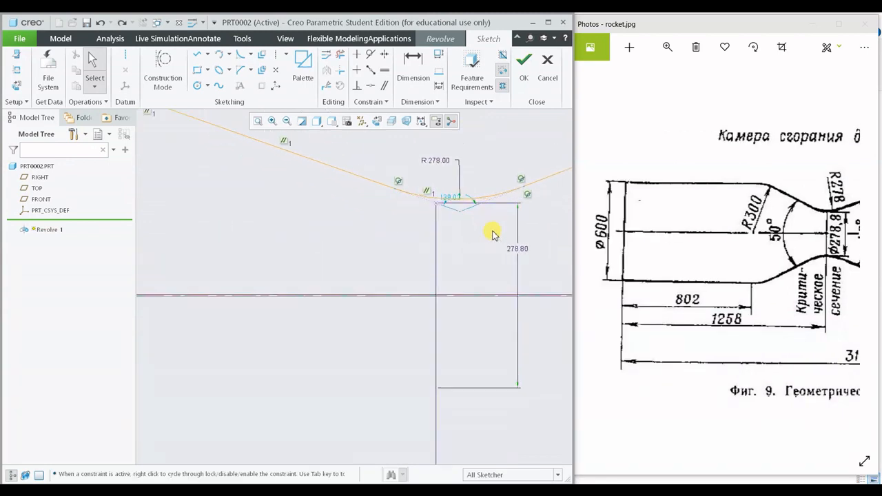
scroll(439, 211, up, 3)
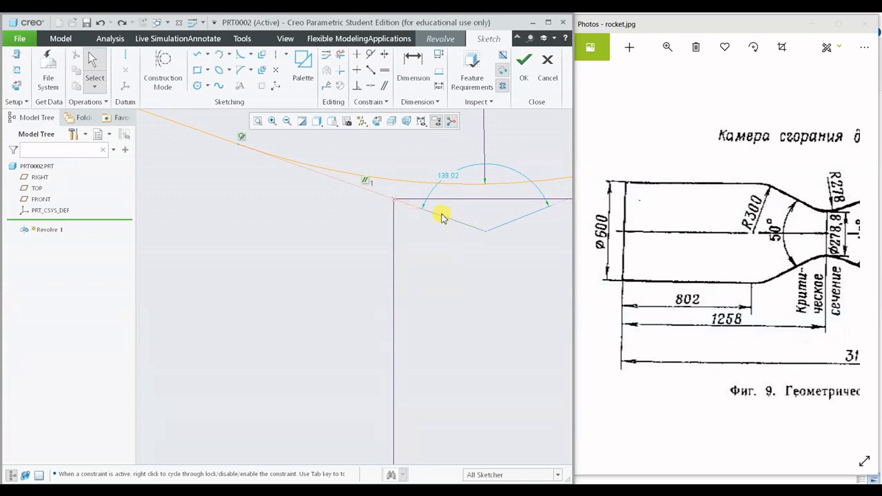
scroll(399, 202, down, 3)
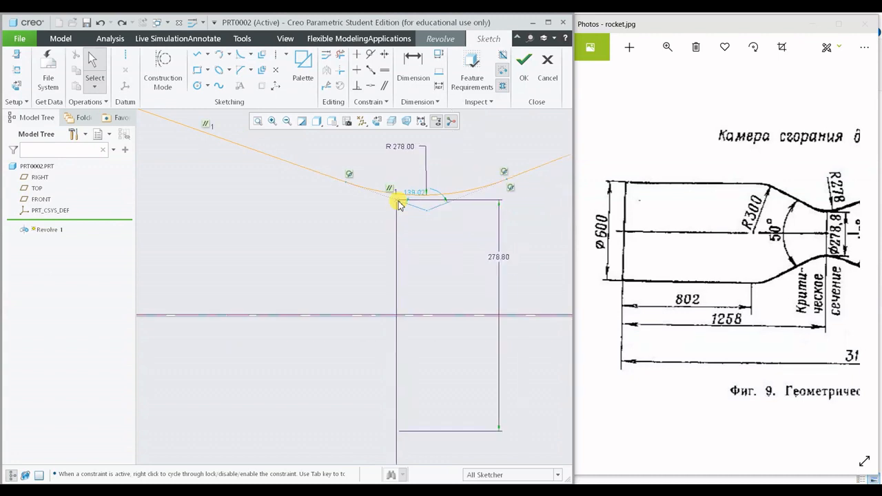
scroll(399, 204, down, 3)
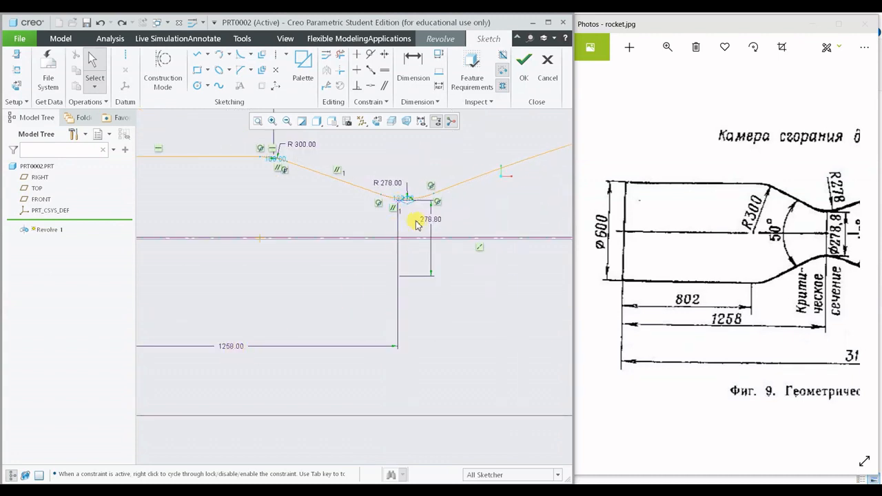
scroll(407, 207, up, 4)
scroll(427, 206, up, 2)
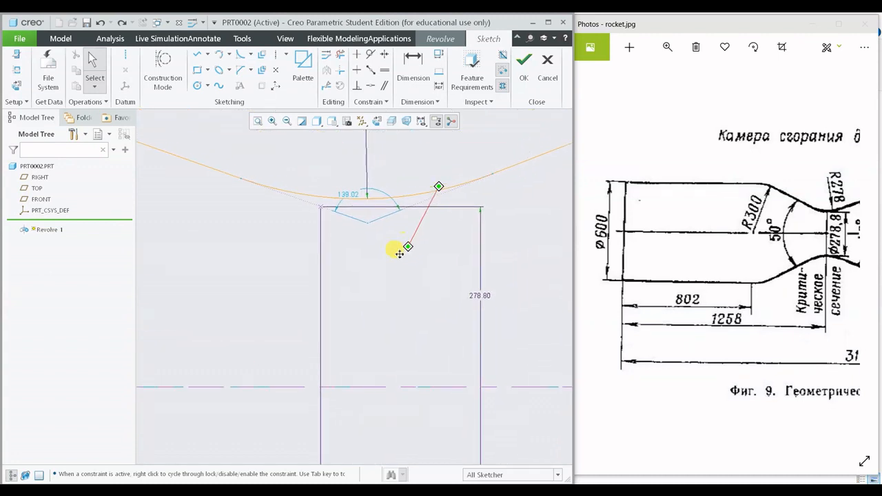
middle_drag(399, 254, 330, 297)
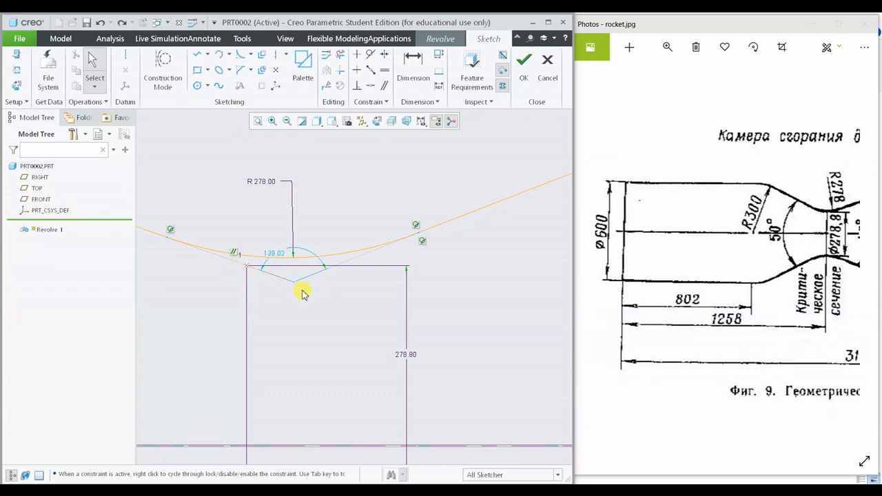
scroll(295, 285, down, 6)
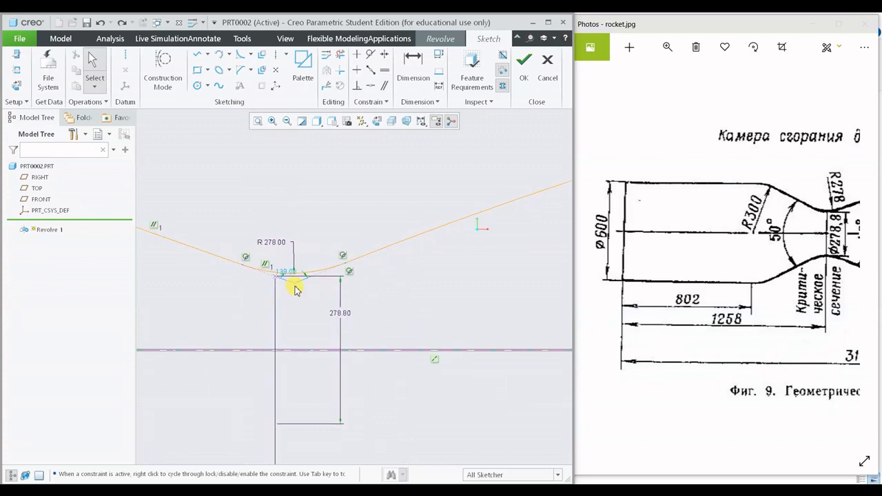
shift+middle_drag(302, 342, 429, 290)
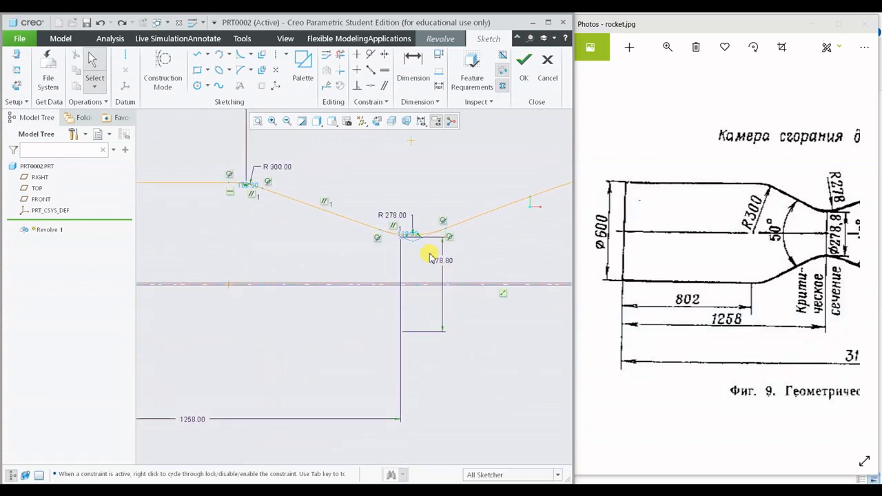
shift+middle_drag(420, 178, 437, 177)
- Dimension the horizontal distance from the chamber's vertical end line to the centre of the throat fillet
click(413, 66)
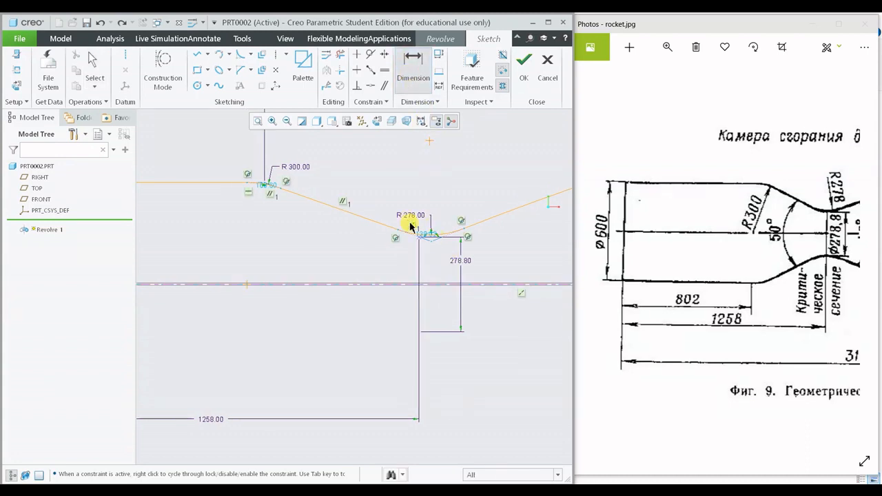
scroll(435, 241, up, 5)
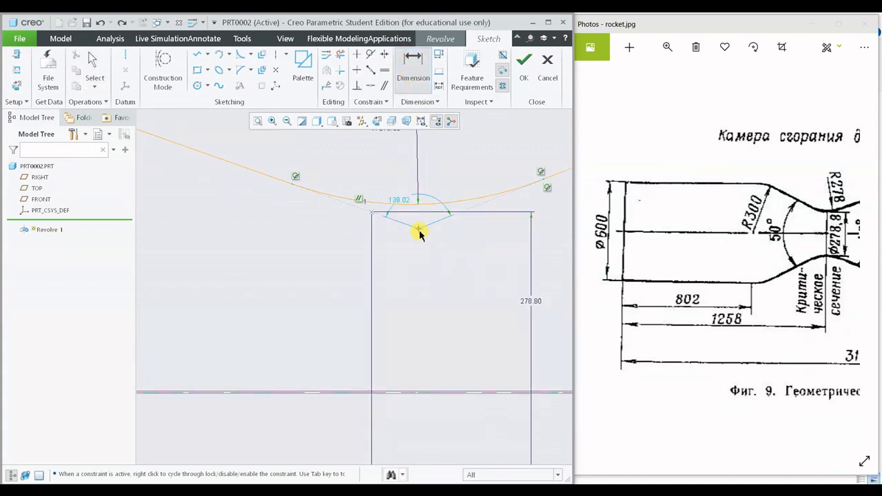
scroll(419, 241, down, 5)
scroll(270, 251, up, 4)
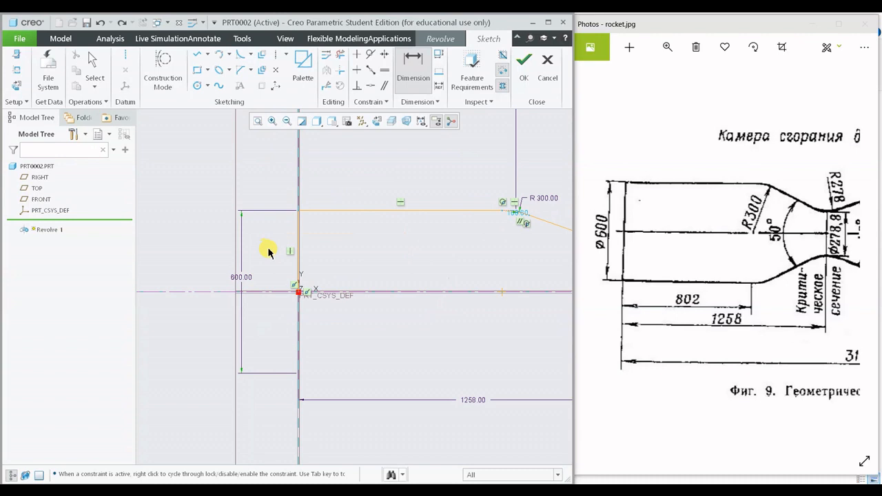
click(306, 251)
middle_click(392, 277)
shift+middle_drag(414, 290, 255, 291)
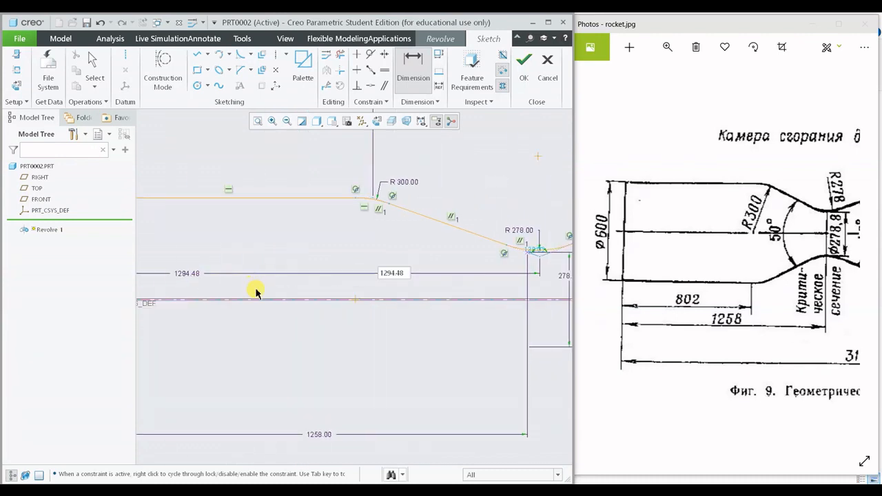
- Set the new horizontal dimension between the chamber's end line and the throat fillet's centre to 1258
scroll(395, 320, down, 1)
scroll(395, 321, down, 2)
scroll(403, 317, up, 5)
scroll(402, 317, down, 4)
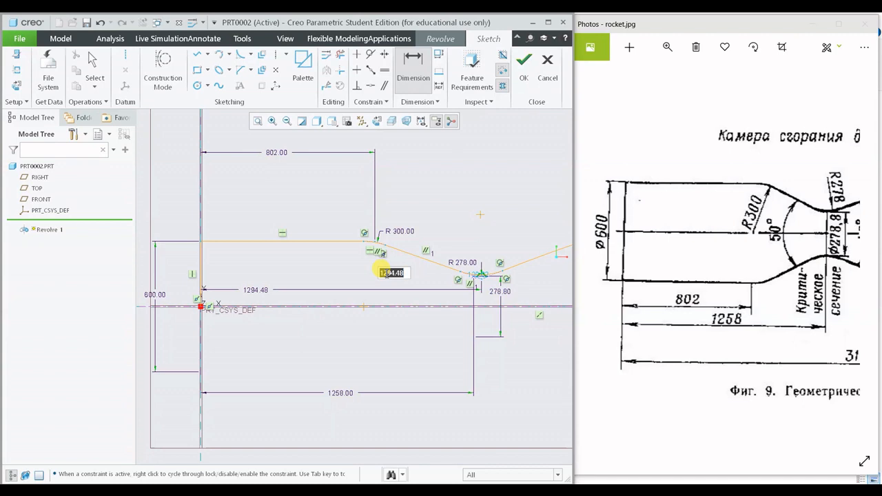
text(1258)
key(Return)
scroll(488, 288, up, 3)
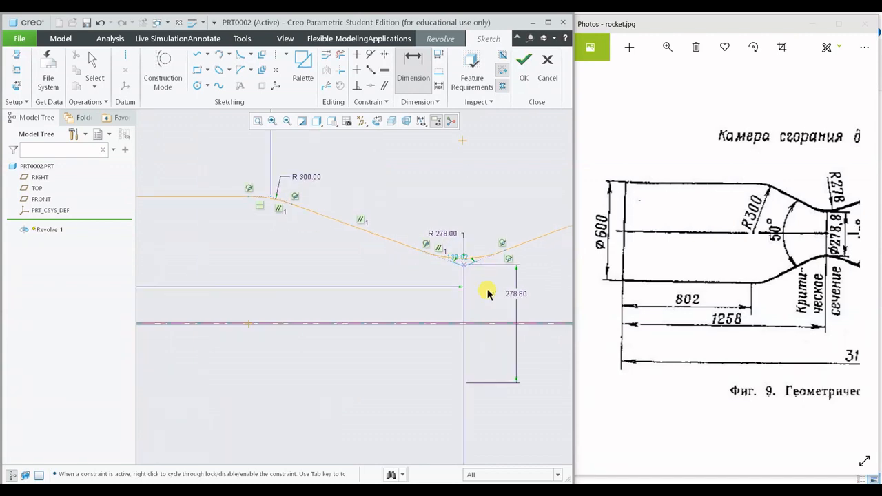
middle_click(485, 292)
- Compare the throat region and the whole dimensioned profile with the rocket.jpg drawing
scroll(457, 268, up, 2)
scroll(471, 273, down, 5)
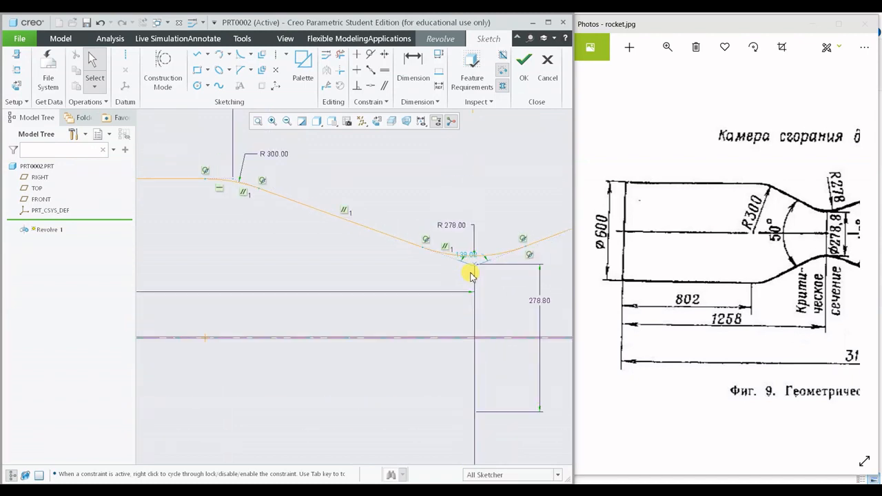
shift+middle_drag(472, 274, 442, 224)
scroll(438, 219, down, 6)
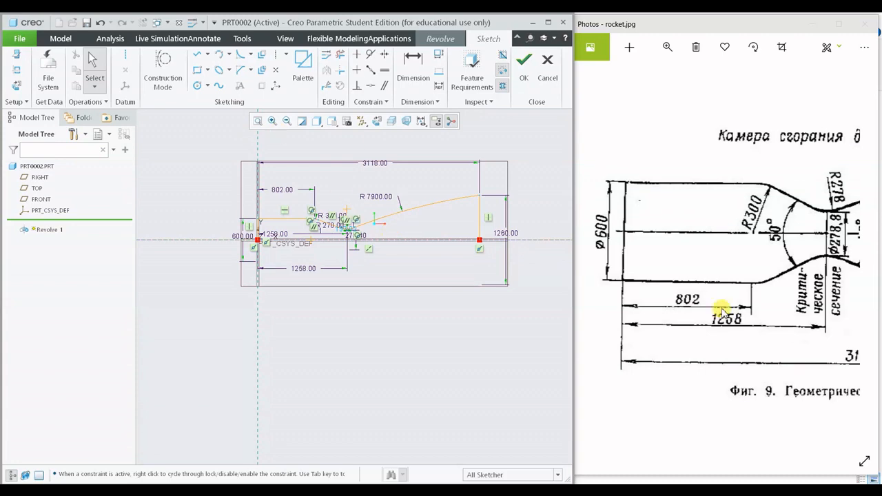
scroll(723, 301, down, 4)
scroll(733, 303, down, 2)
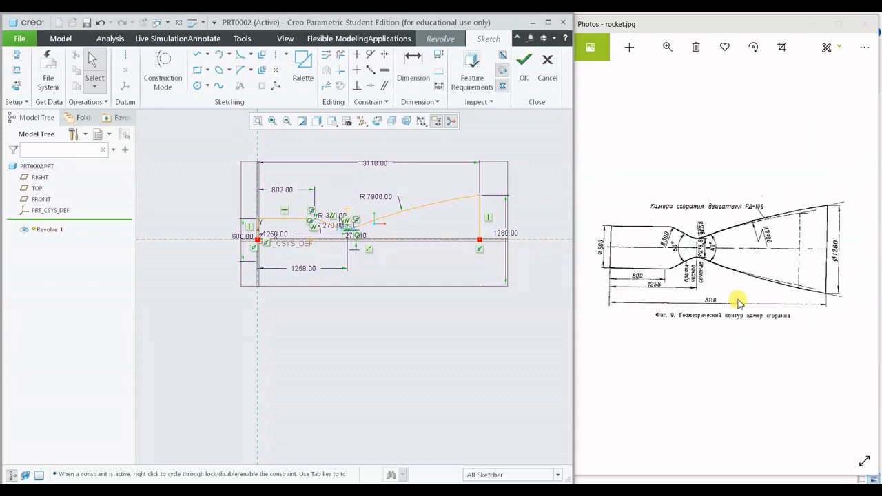
scroll(256, 234, up, 3)
- Close the profile with a line along the centreline from the chamber's end at the origin to the nozzle exit line
click(198, 54)
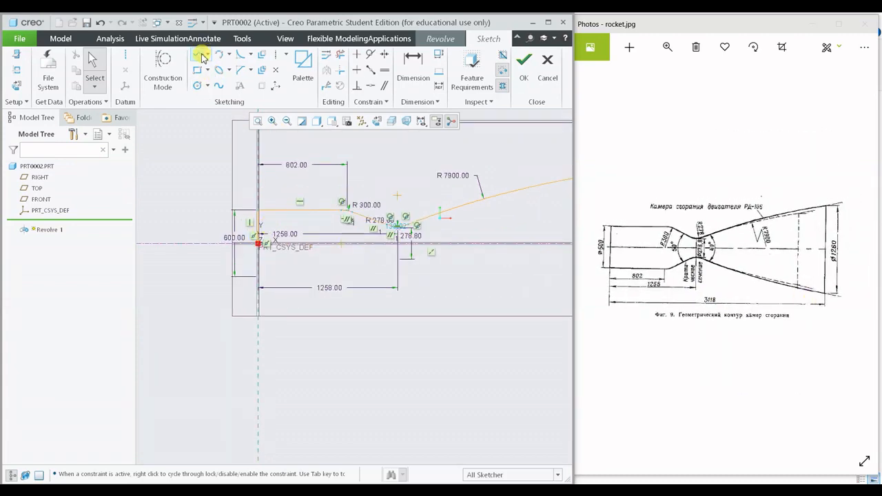
click(262, 258)
shift+middle_drag(400, 272, 268, 275)
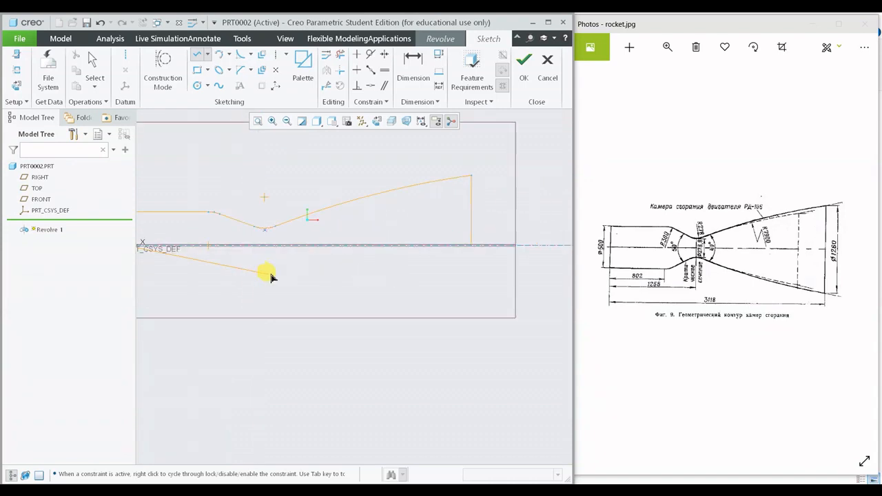
click(468, 253)
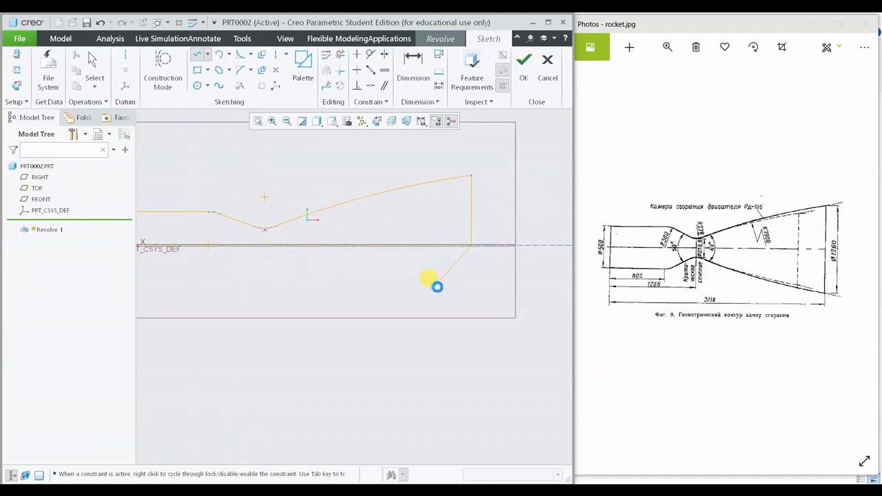
middle_click(434, 284)
middle_click(434, 284)
- Finish the closed profile sketch and complete the solid revolve through 360 degrees about the internal centreline
shift+middle_drag(209, 216, 323, 227)
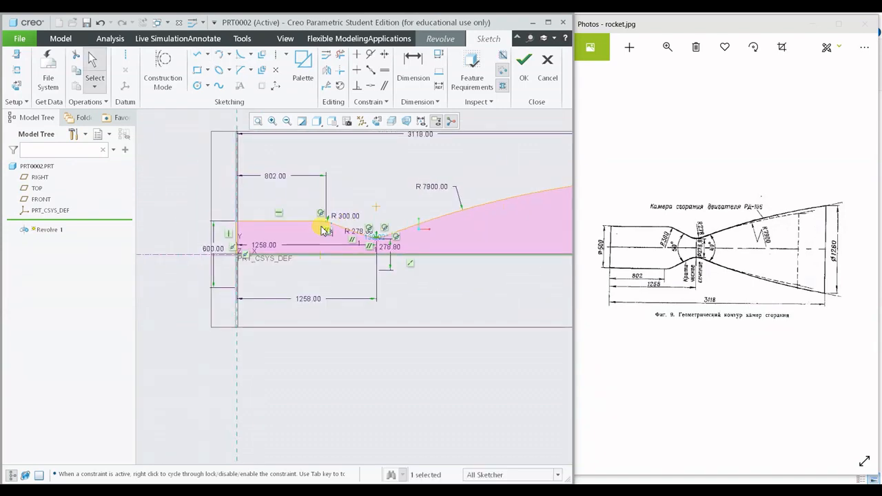
scroll(394, 257, down, 3)
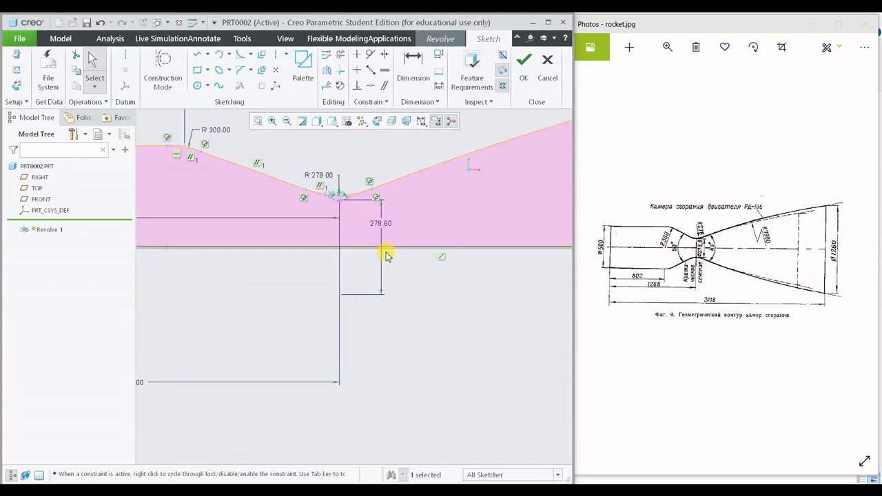
scroll(386, 252, up, 3)
shift+middle_drag(386, 254, 328, 276)
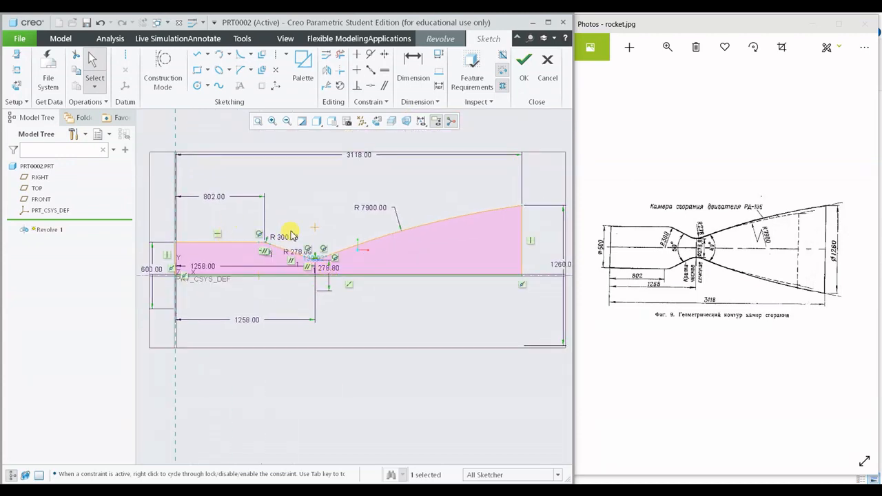
middle_drag(293, 234, 273, 252)
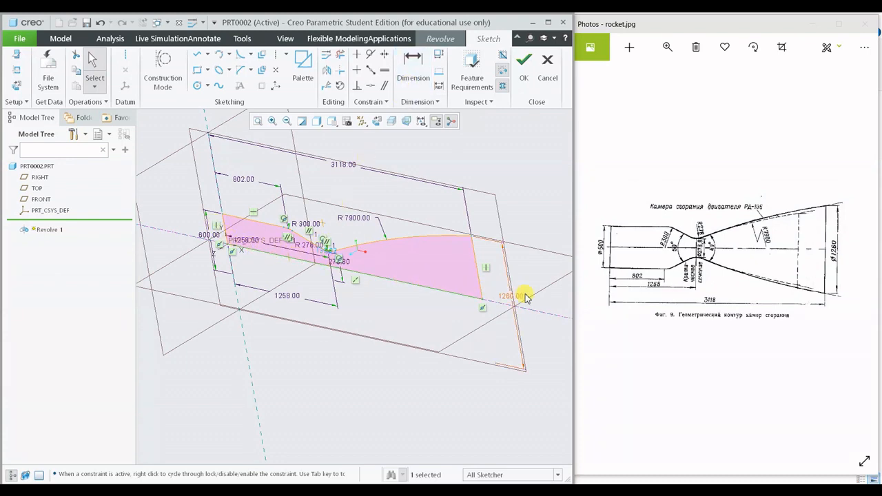
click(525, 67)
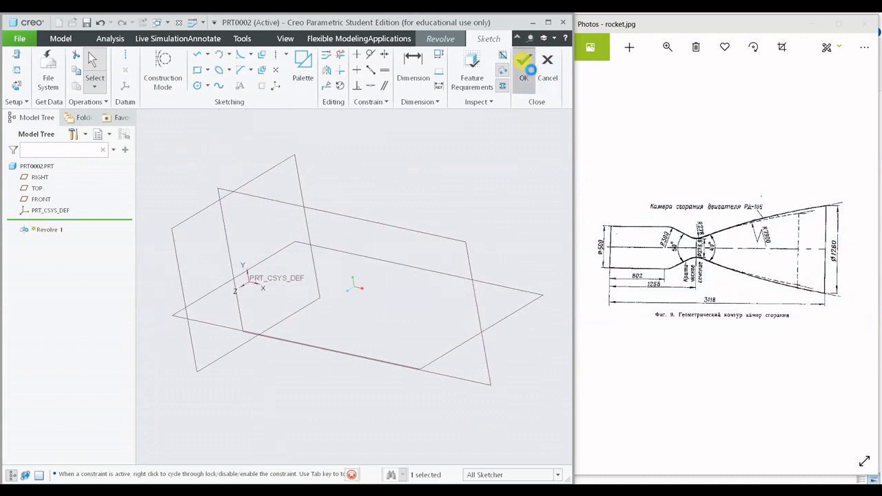
middle_drag(370, 235, 325, 175)
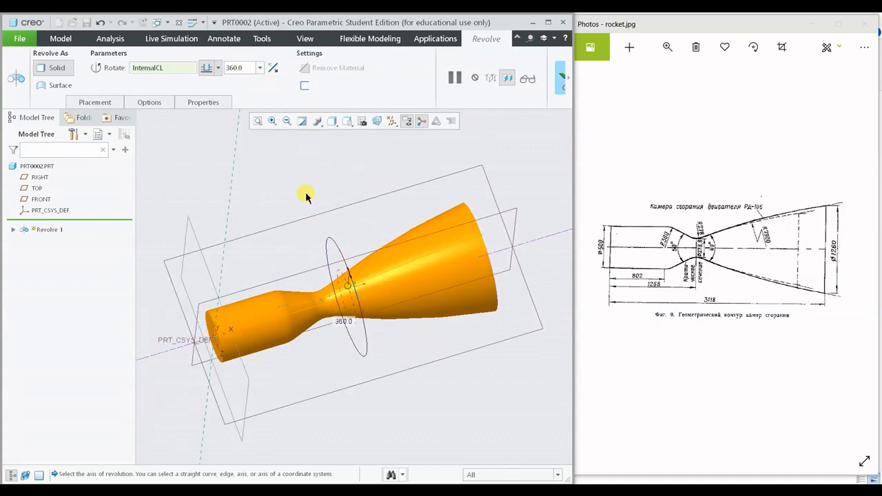
click(566, 87)
- Inspect the revolved chamber and nozzle body from several angles, including its side contour and open end face
click(329, 82)
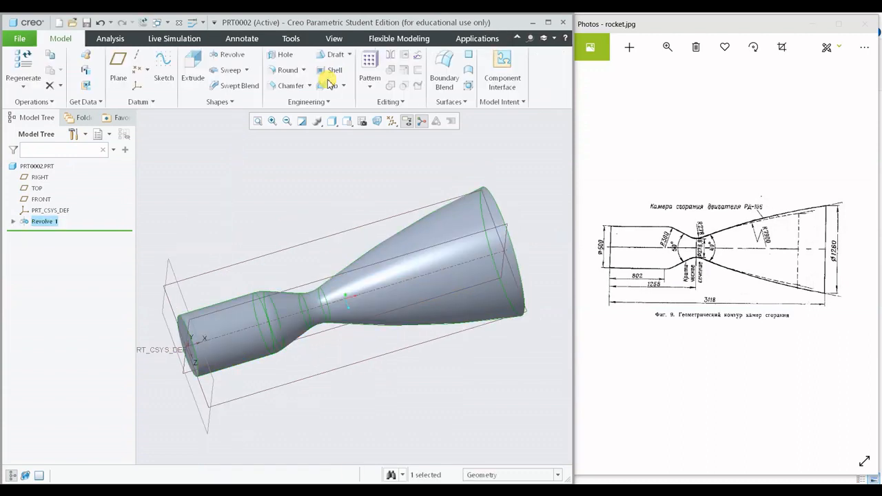
mouse_move(433, 202)
middle_down()
mouse_move(453, 196)
mouse_move(442, 190)
middle_up()
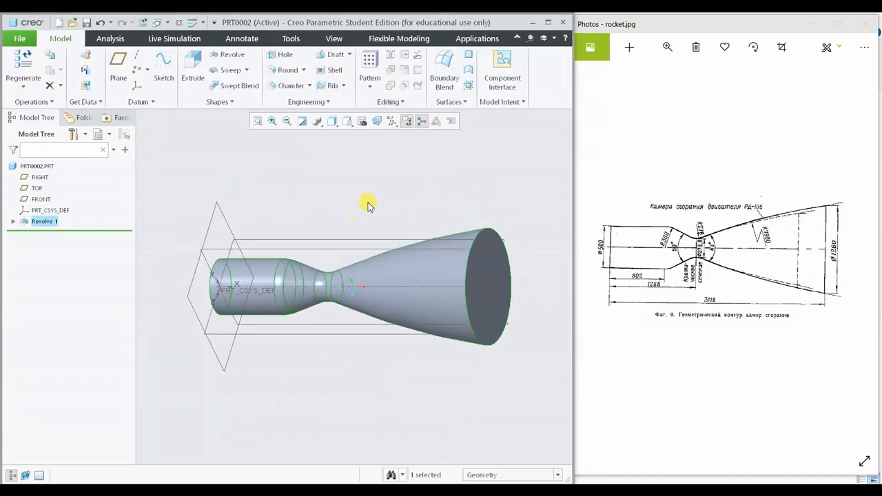
mouse_move(369, 206)
middle_down()
mouse_move(315, 203)
mouse_move(283, 220)
mouse_move(314, 288)
mouse_move(302, 301)
mouse_move(288, 264)
mouse_move(186, 276)
mouse_move(464, 274)
middle_up()
click(464, 275)
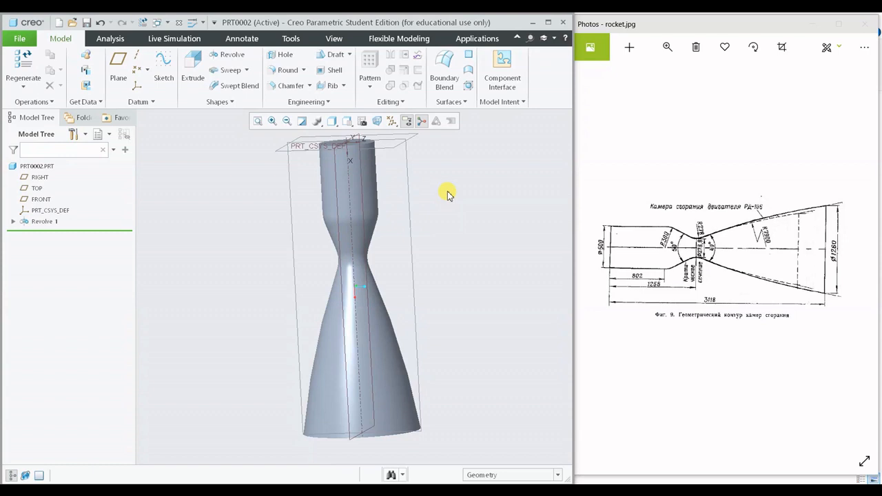
middle_drag(474, 413, 218, 376)
middle_drag(350, 383, 212, 434)
middle_drag(329, 370, 391, 369)
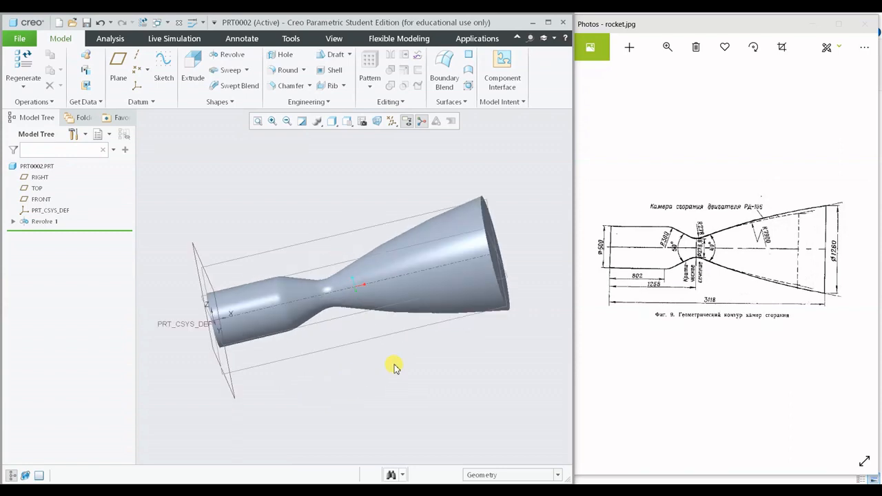